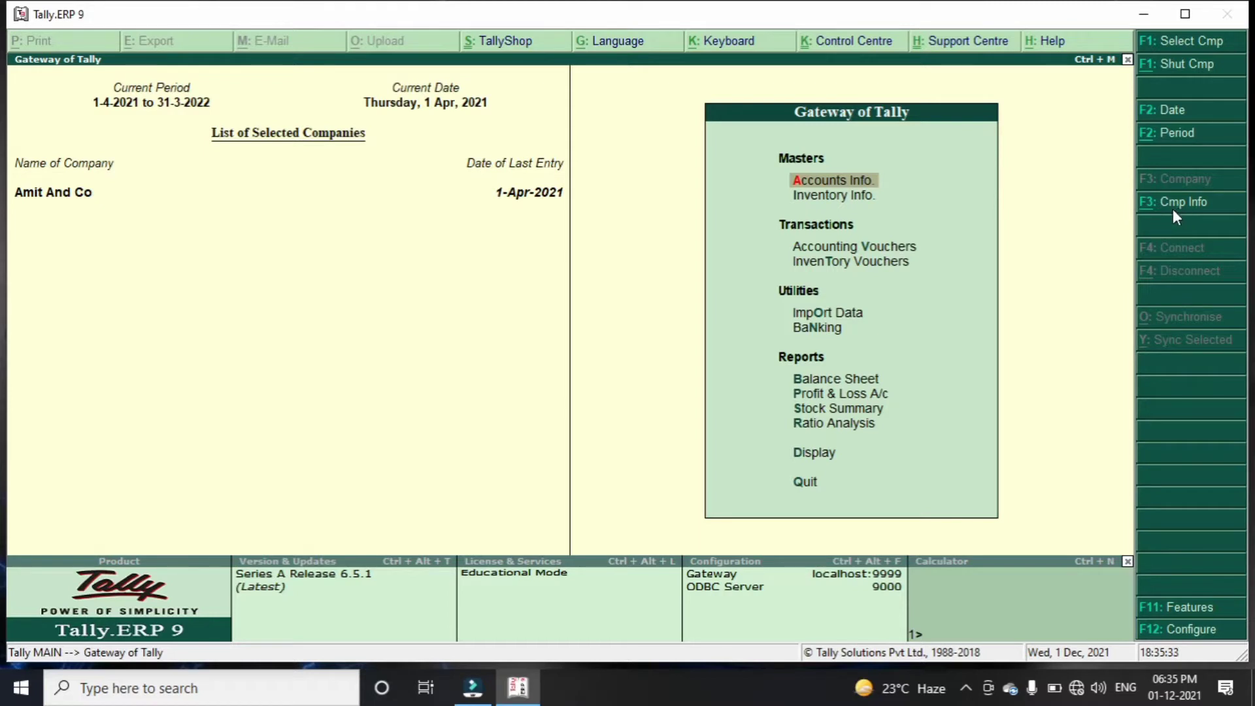
Bring up the Company Info. menu while Amit And Co is loaded
key("alt+F3")
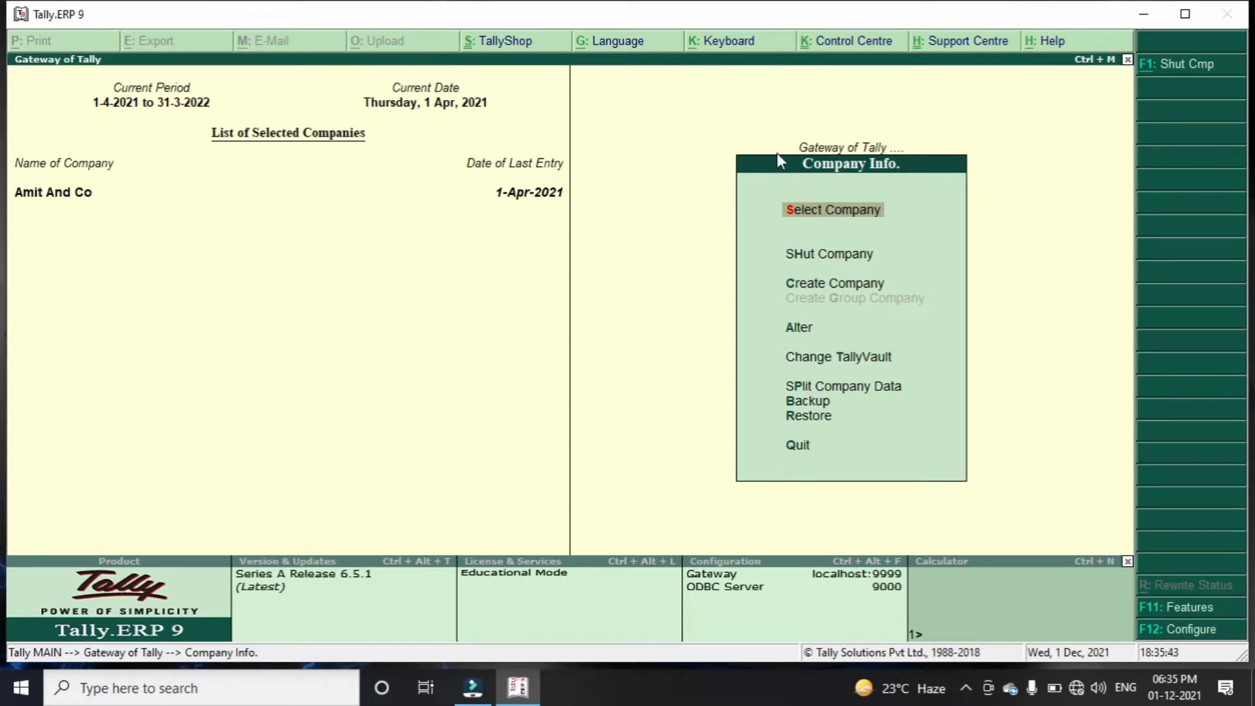
Shut the loaded company Amit And Co
key("Escape")
key("Down")
key("Down")
key("Down")
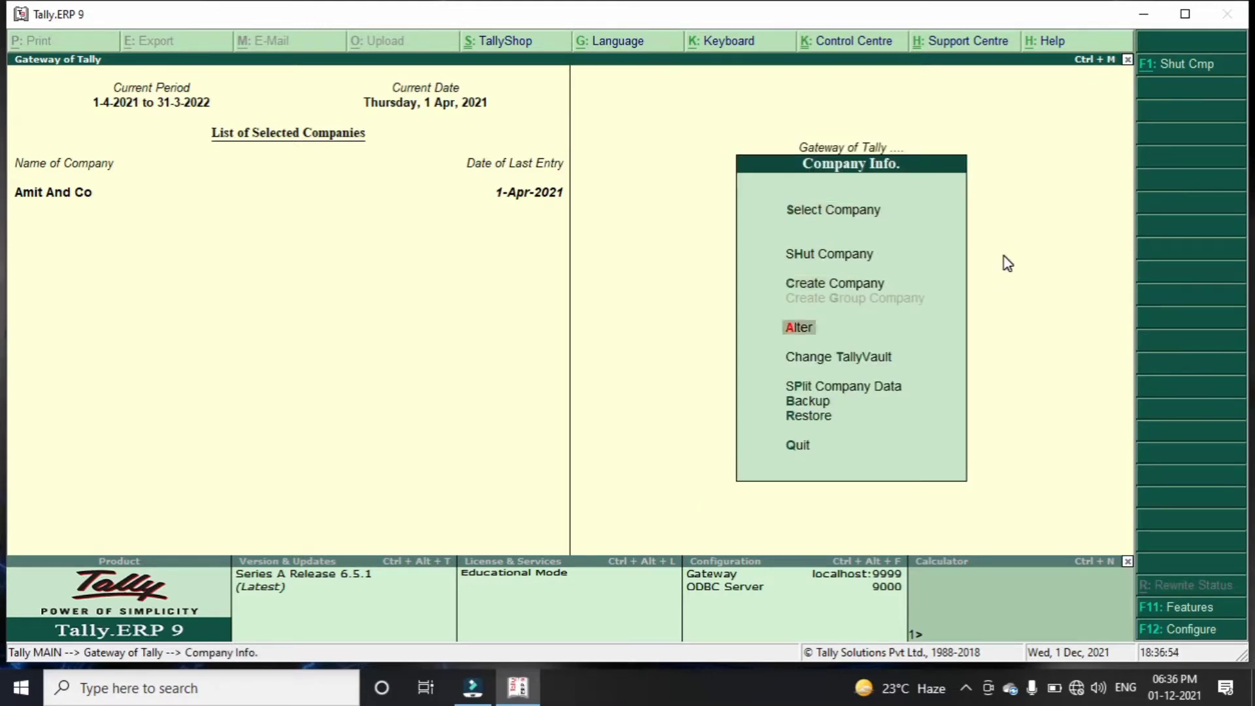
key("Up")
key("Up")
key("Return")
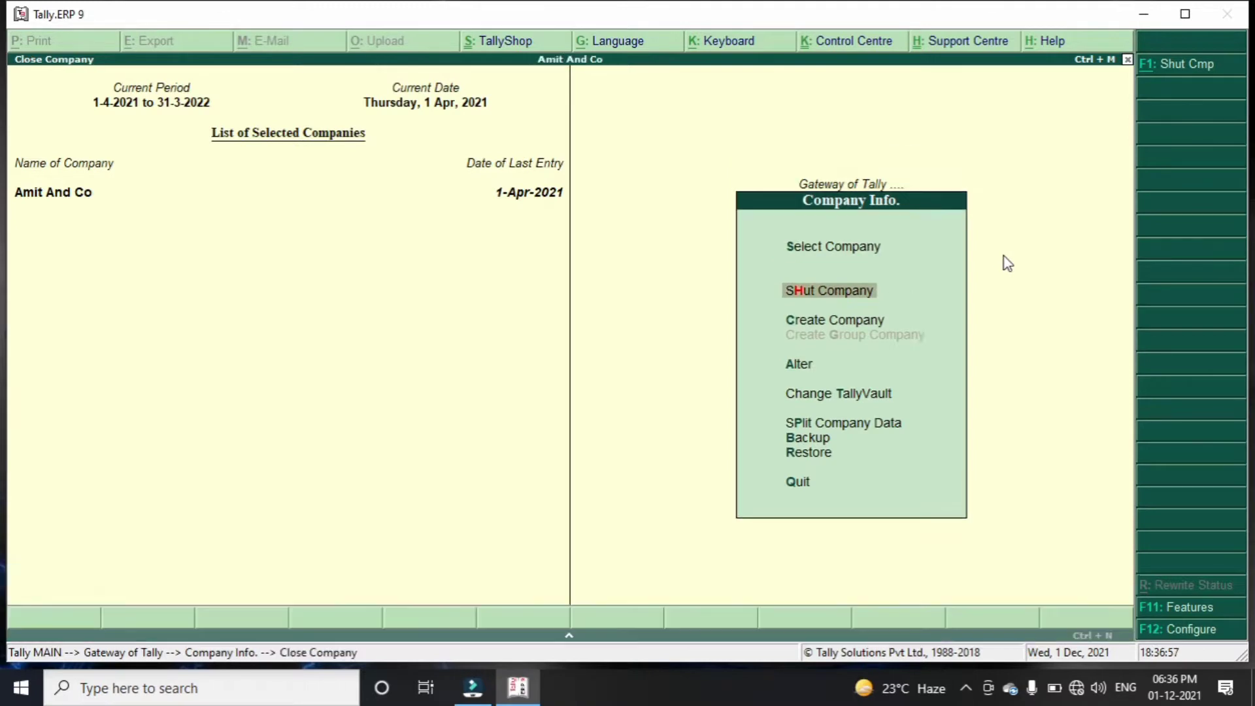
key("Return")
Start a new company with a blank Company Creation form
key("Down")
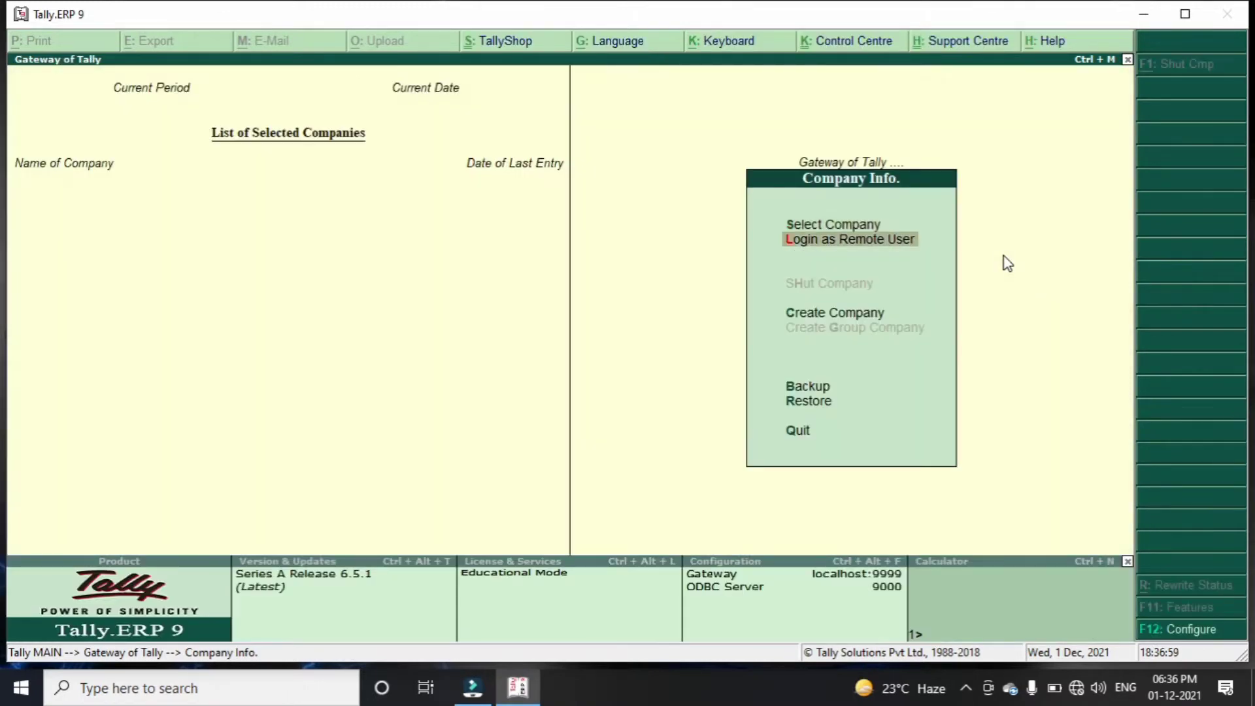
key("Down")
key("Return")
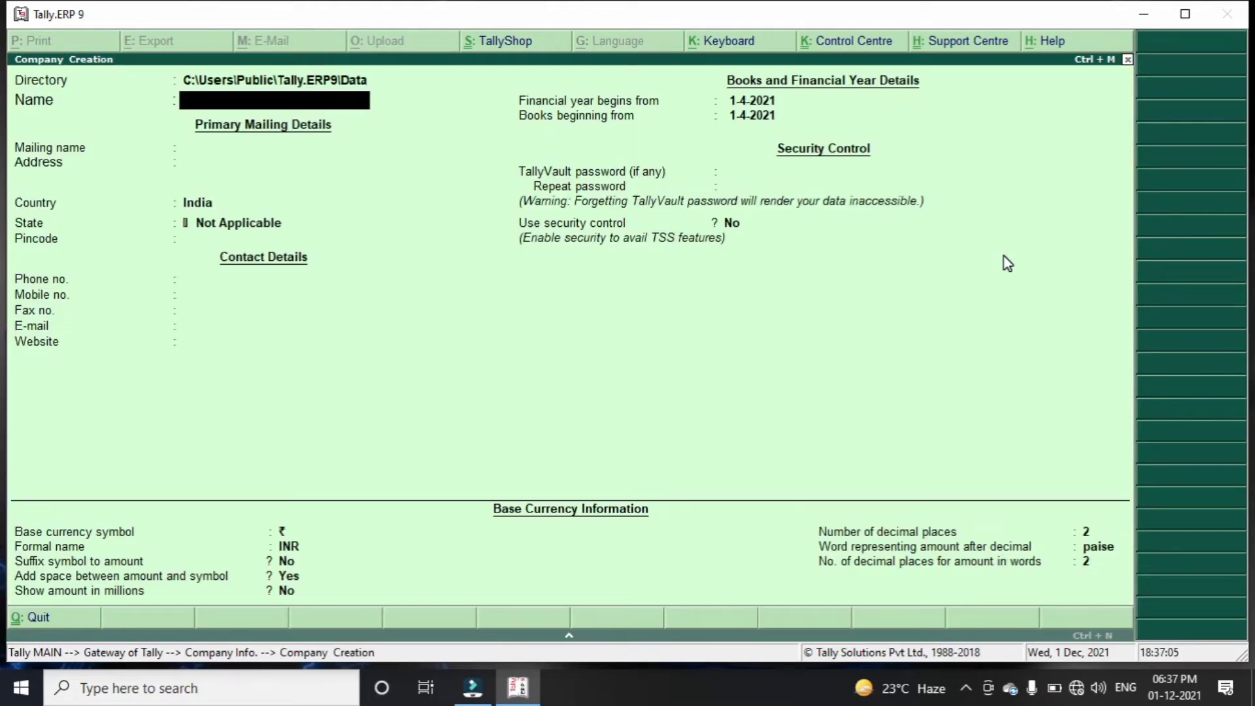
Name the company 'Tally 2nd Day' and enter the owner's mailing name
type("Tally 2nd Day")
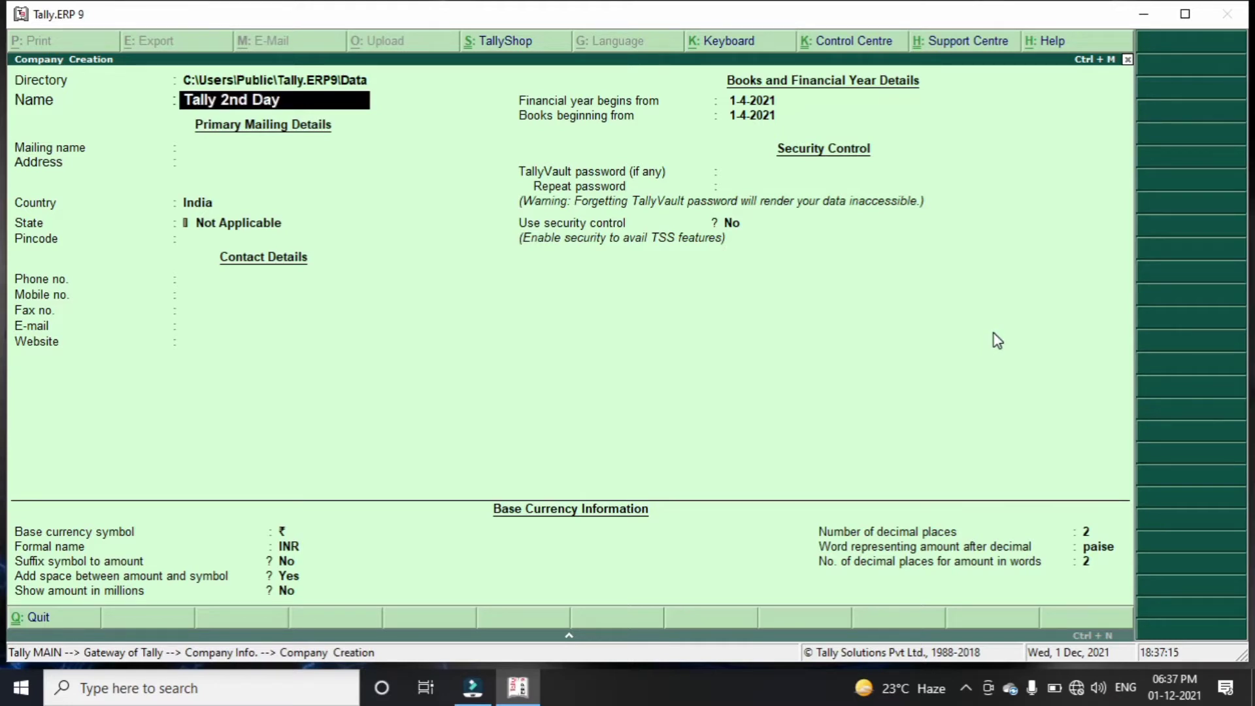
key("Return")
key("Return")
Enter the two-line address, Bihar state and pincode, with books beginning 1-12-2021
type("Salempur")
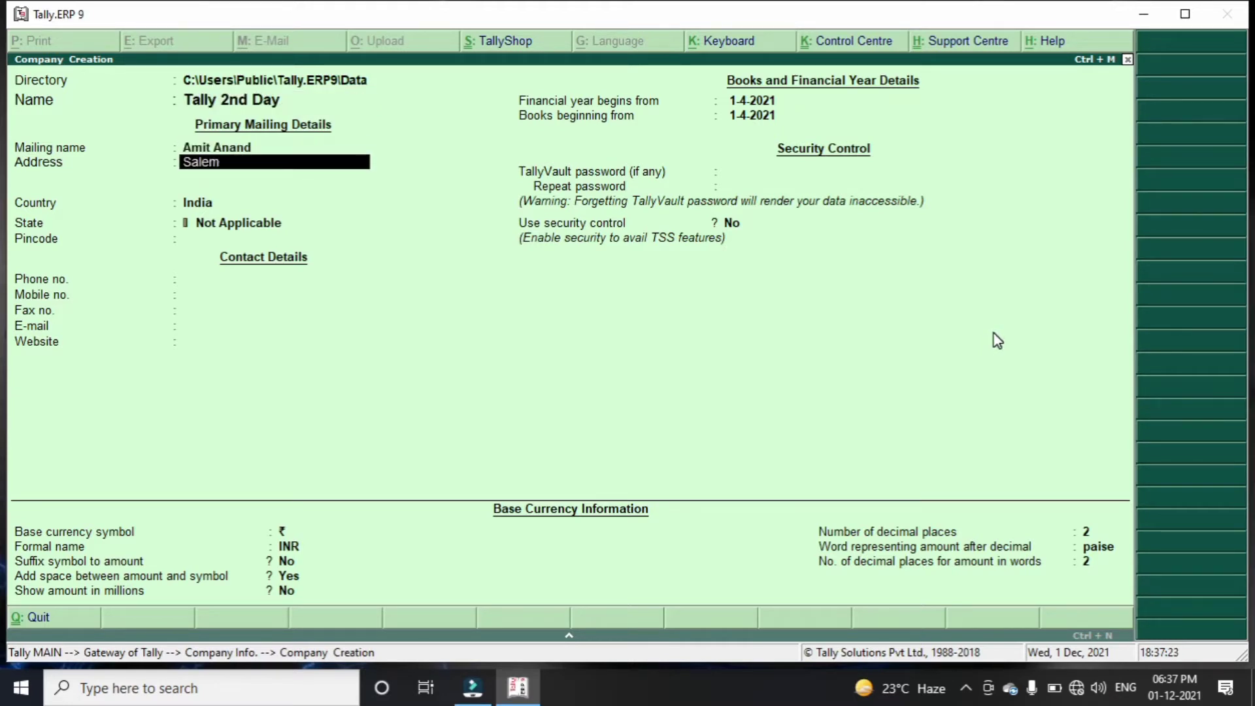
key("Return")
type("Chapra")
key("Return")
key("Return")
key("Return")
type("bi")
key("Return")
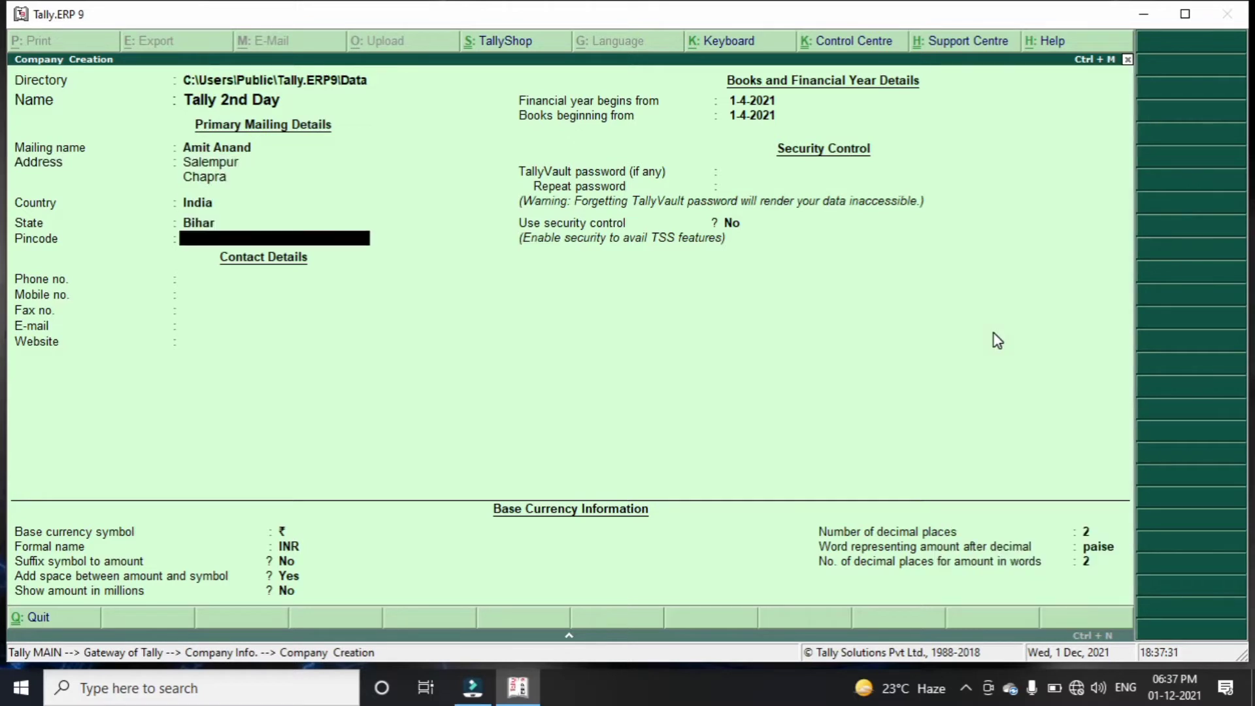
type("841301")
key("Return")
key("Return")
key("Return")
key("Return")
key("Return")
key("Return")
key("Return")
key("Return")
key("Return")
key("Return")
key("BackSpace")
key("BackSpace")
key("BackSpace")
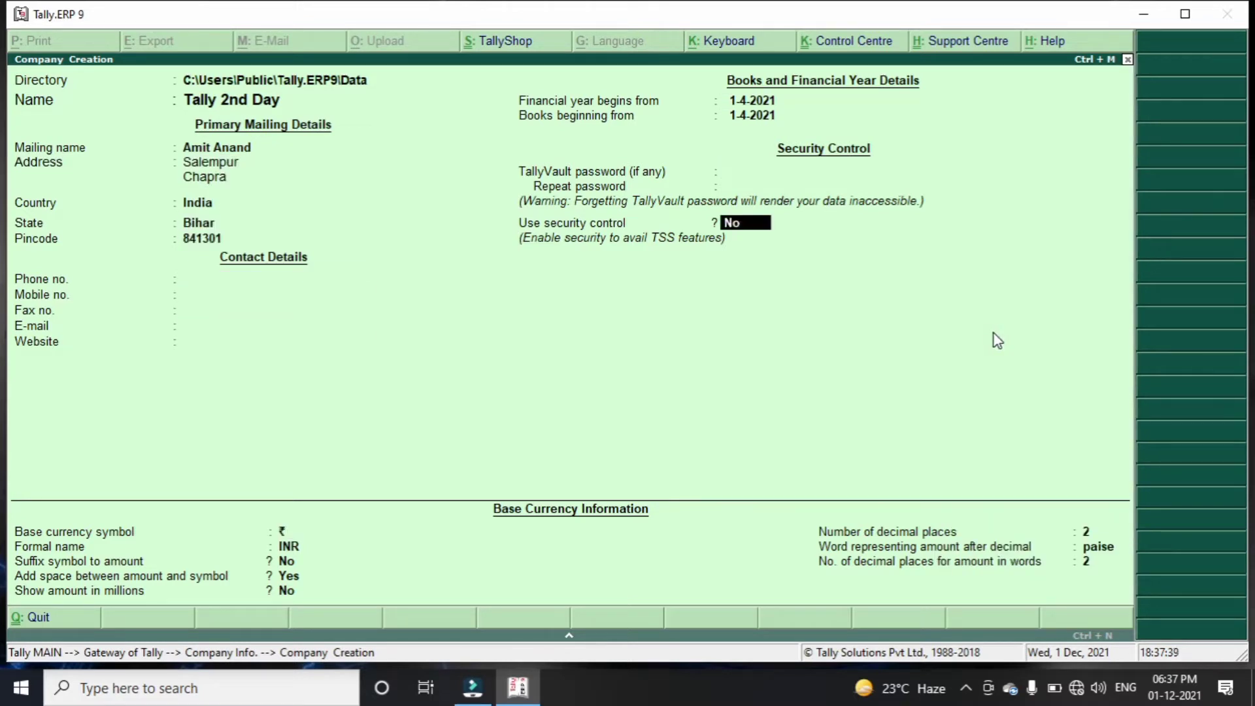
type("1-12-2021")
key("Return")
key("Return")
key("Return")
key("Return")
key("Return")
key("Return")
key("Return")
key("Return")
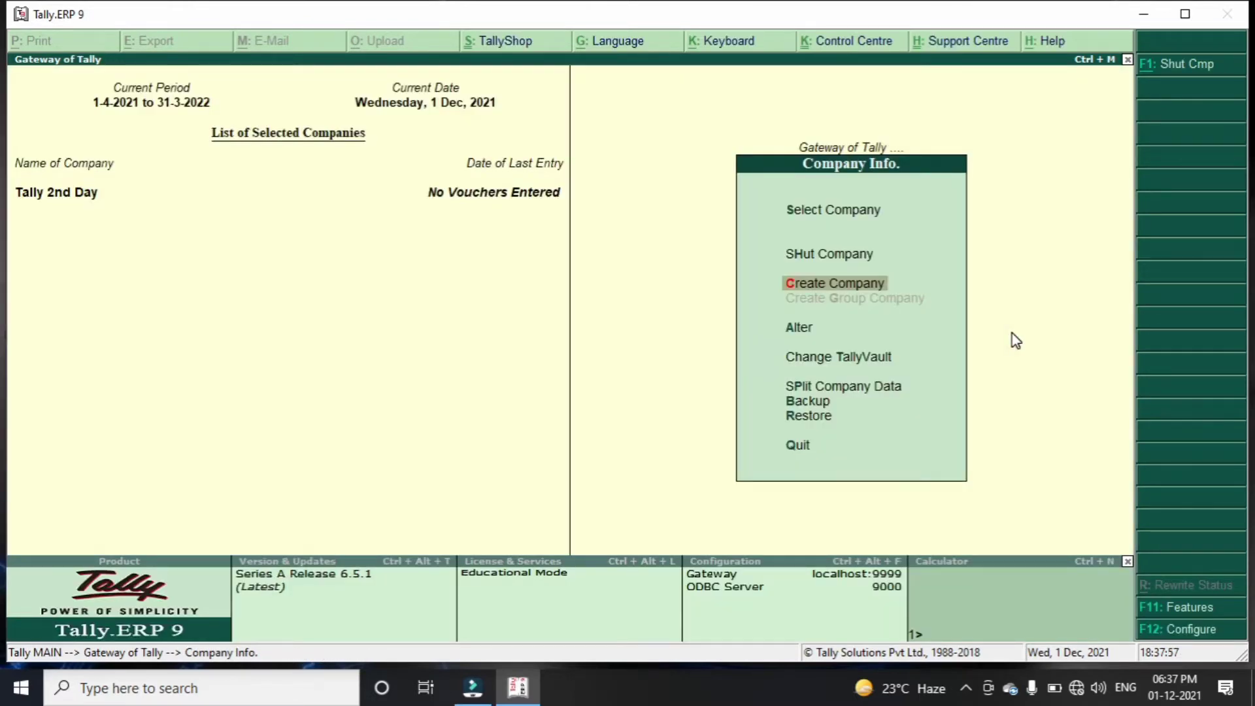
Display all account groups through Multiple Groups Display with All Items
key("Escape")
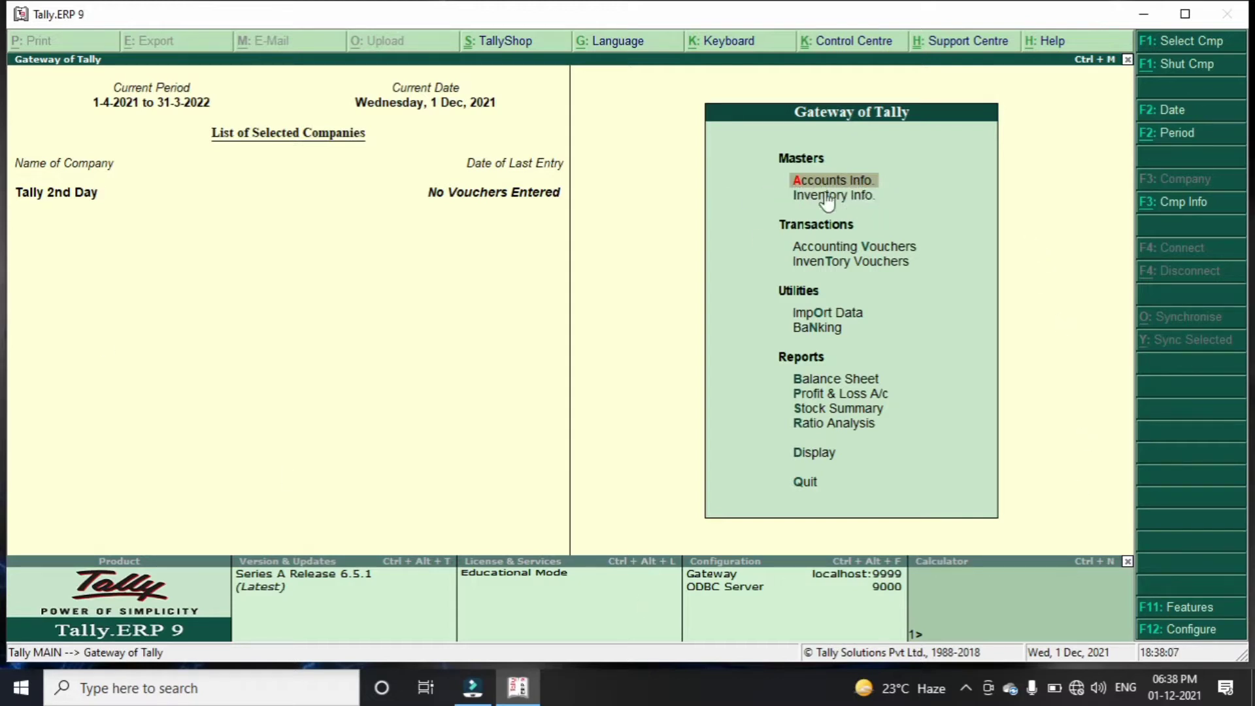
key("Return")
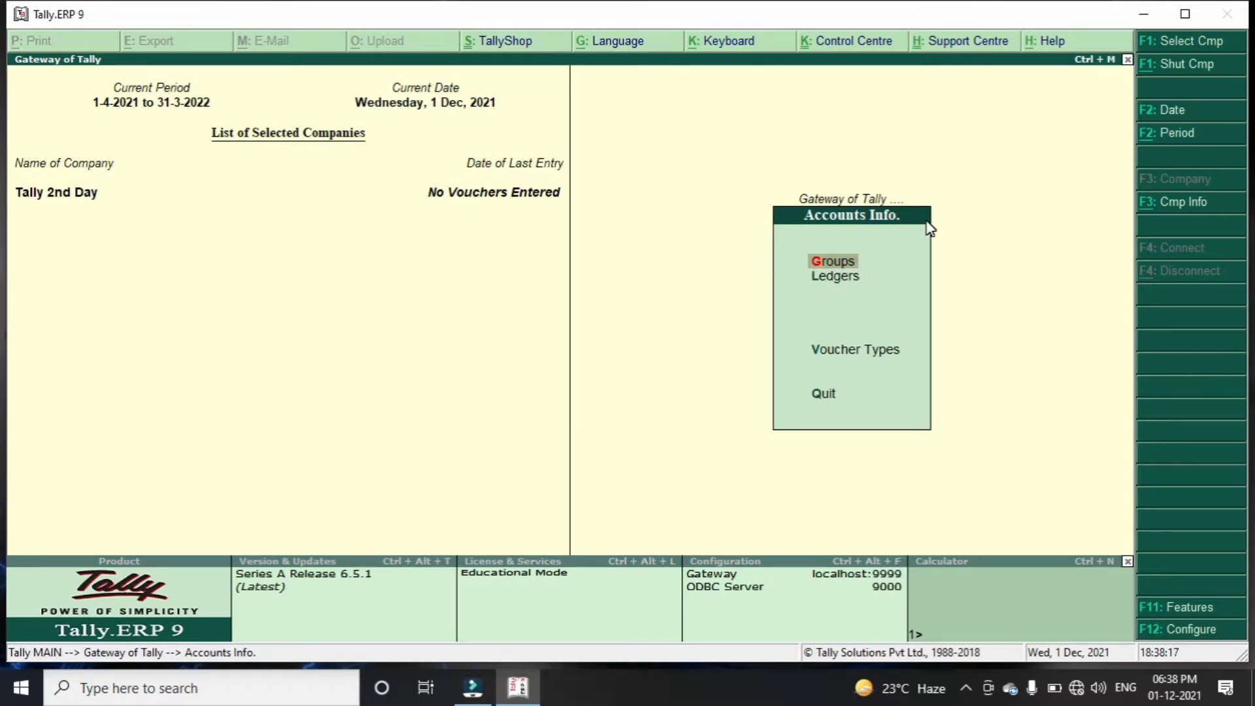
key("Return")
key("Down")
key("Down")
key("Down")
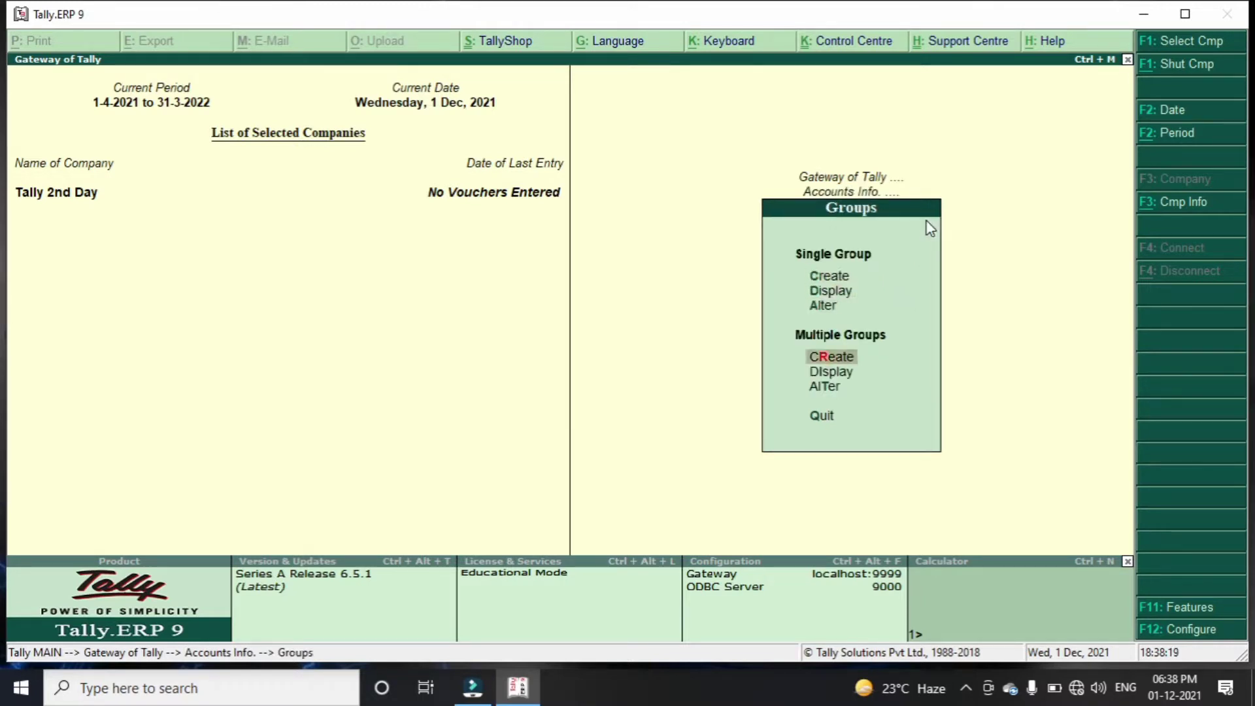
key("Down")
key("Down")
key("Up")
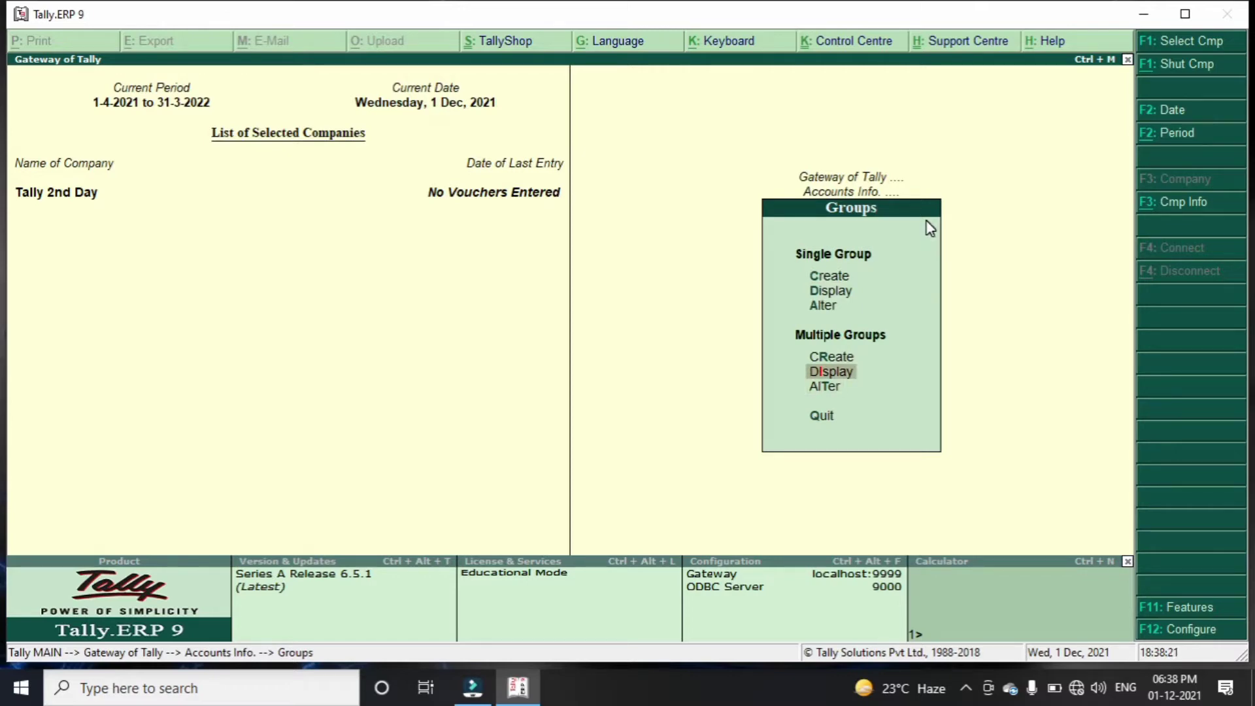
key("Return")
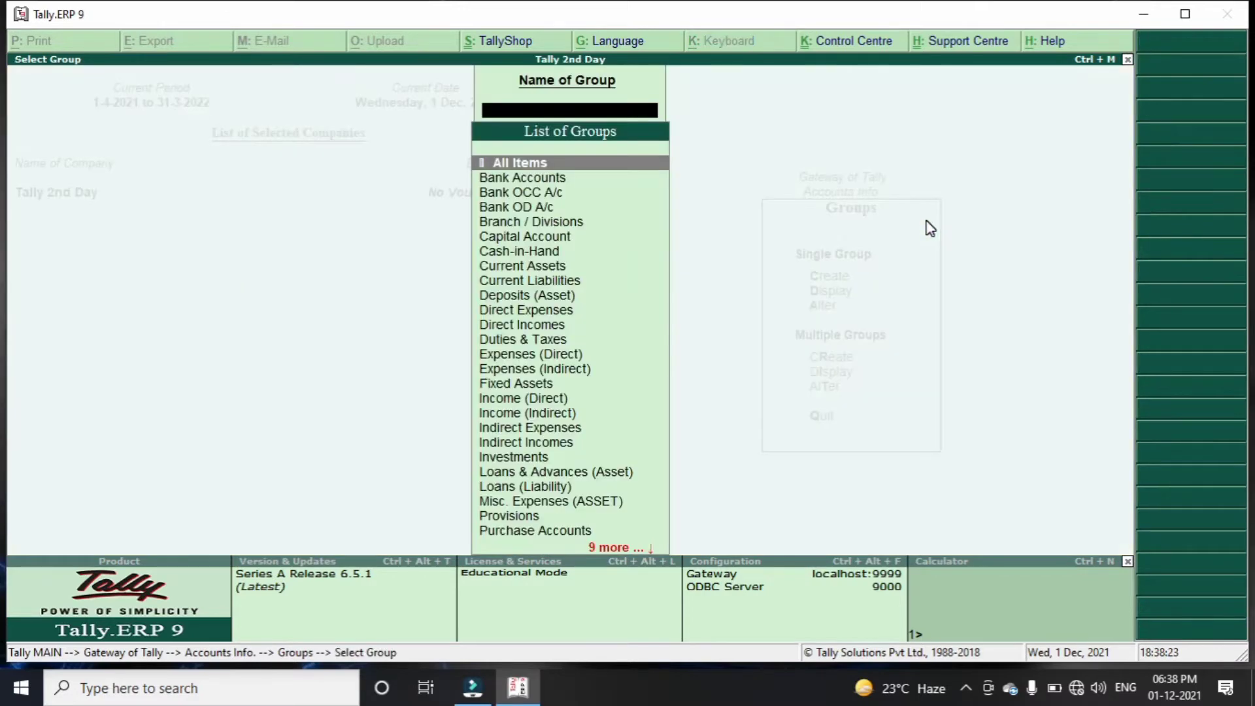
key("Return")
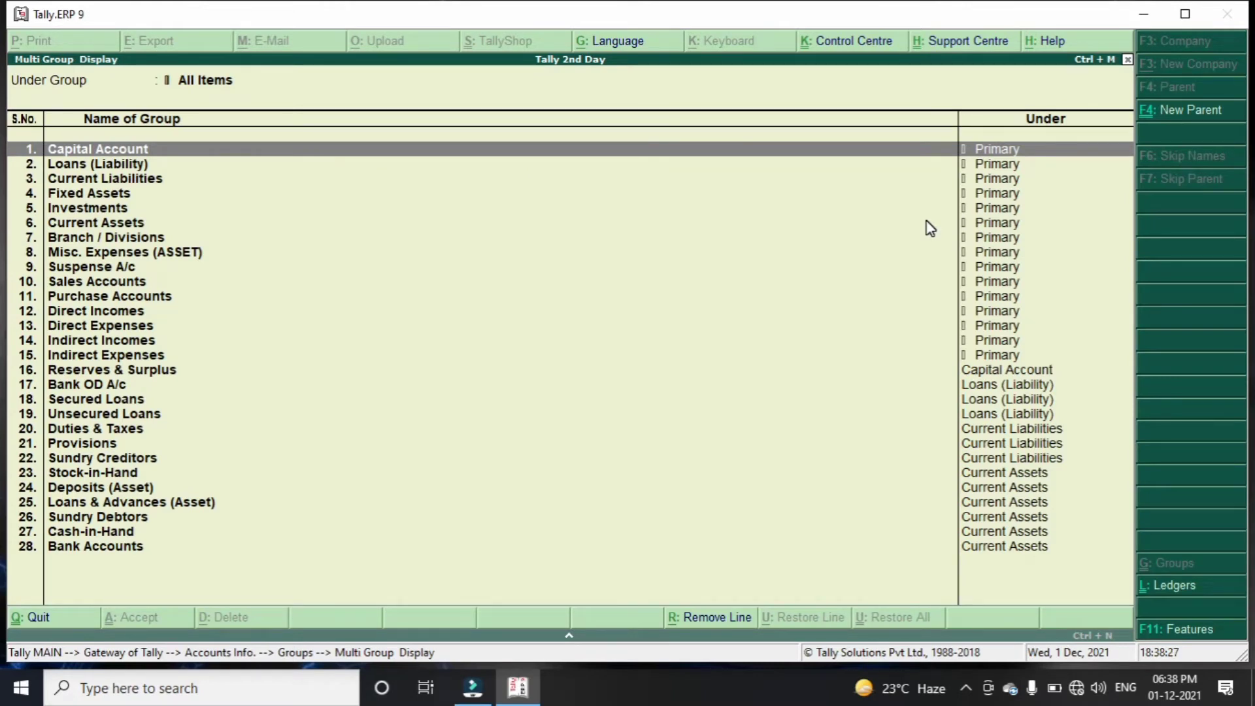
Scroll through the group list, then return to the Accounts Info menu
key("Down")
key("Down")
key("Down")
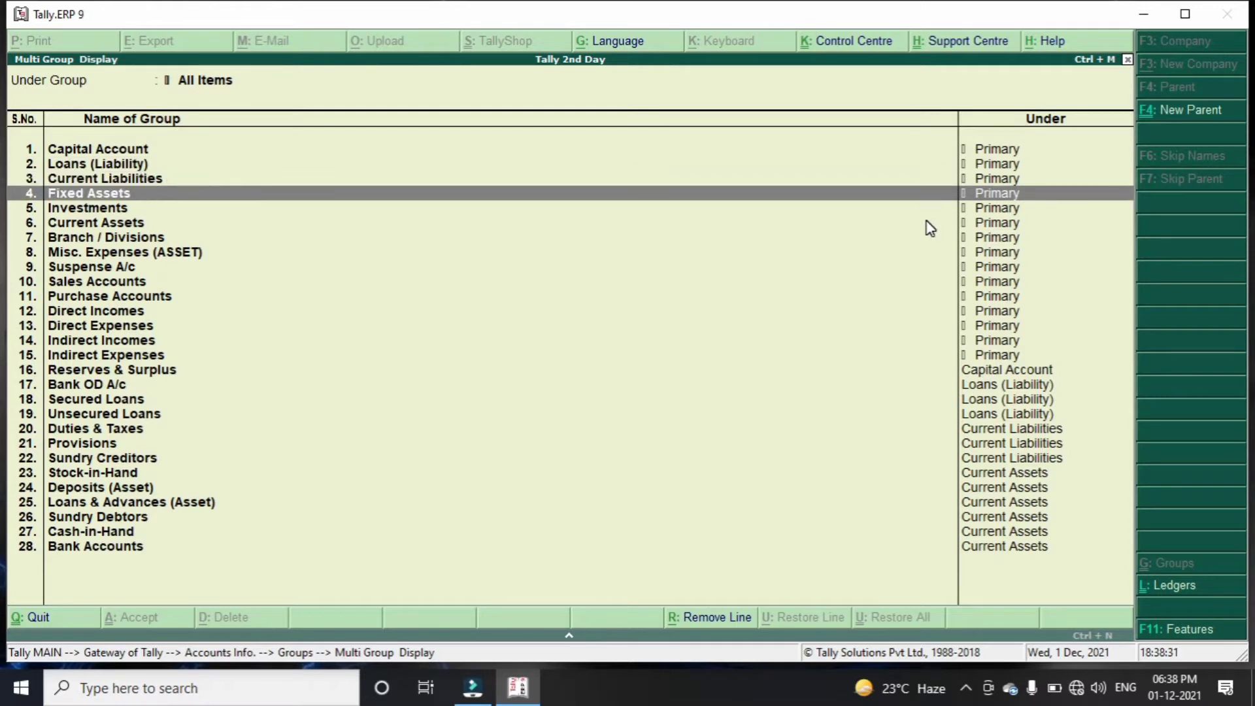
key("Down")
key("Down")
key("Down")
key("Down")
key("Down")
key("Down")
key("Down")
key("Down")
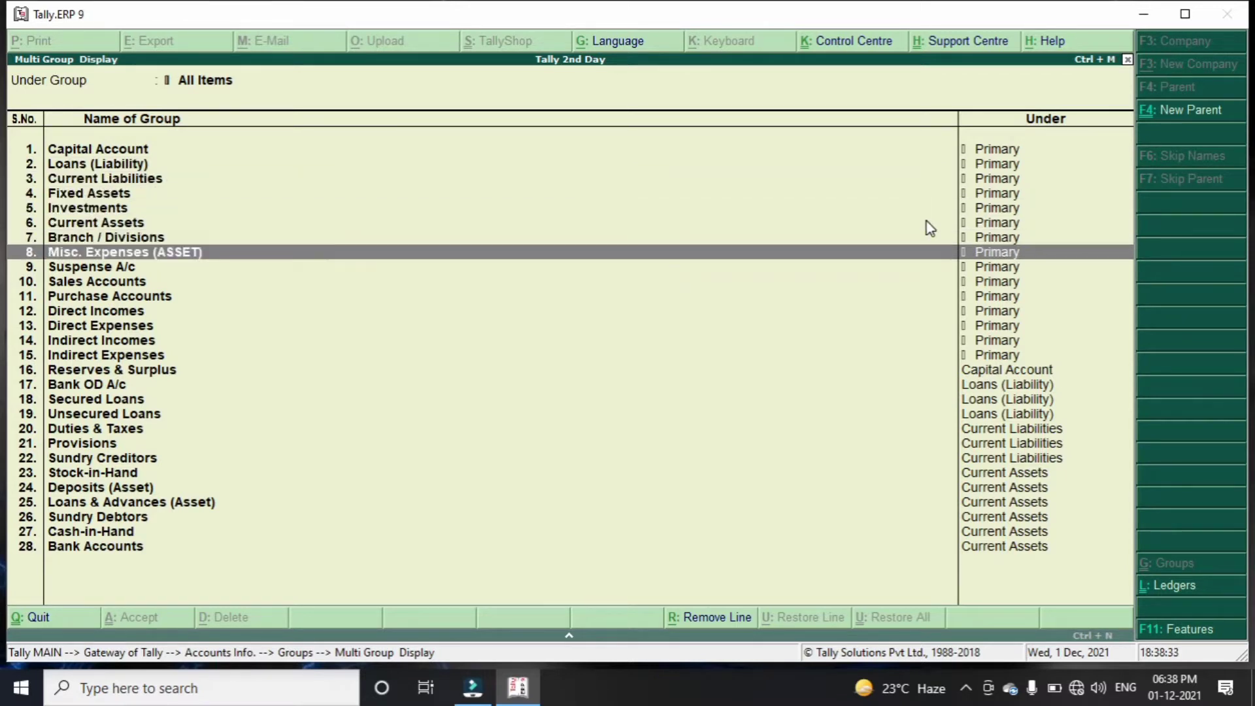
key("Down")
key("Down")
key("Down")
key("Down")
key("Down")
key("Down")
key("Down")
key("Down")
key("Down")
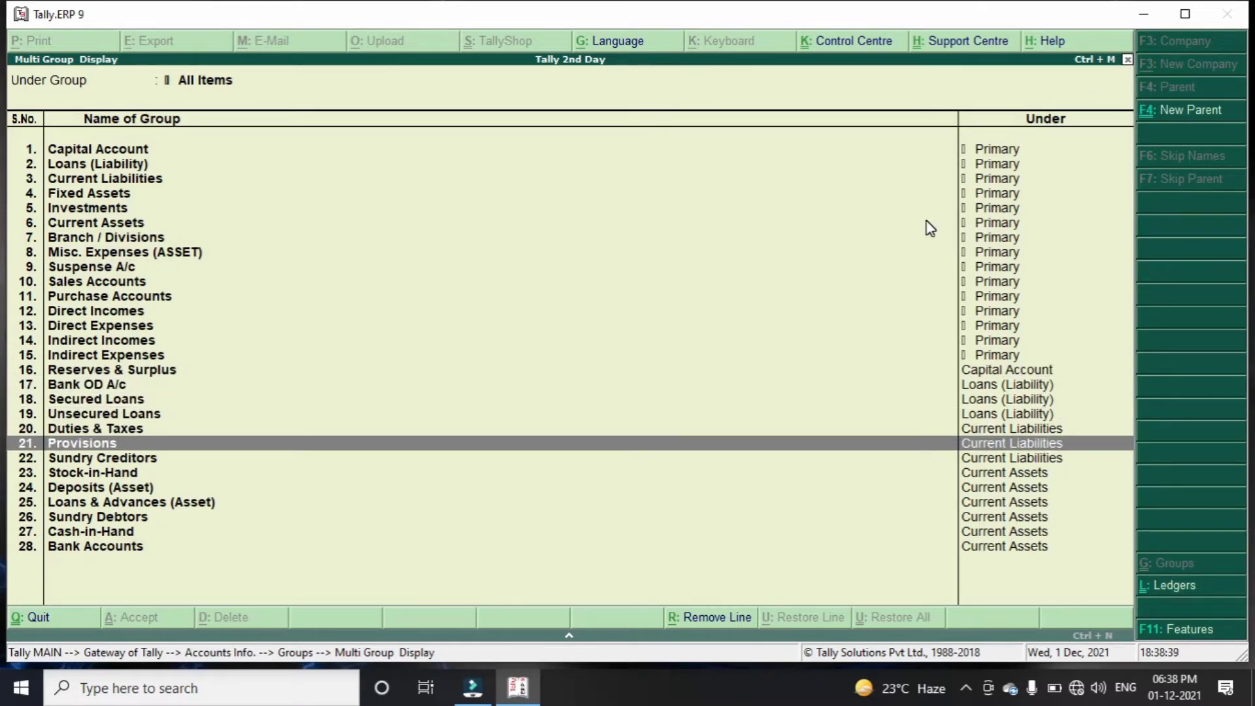
key("Escape")
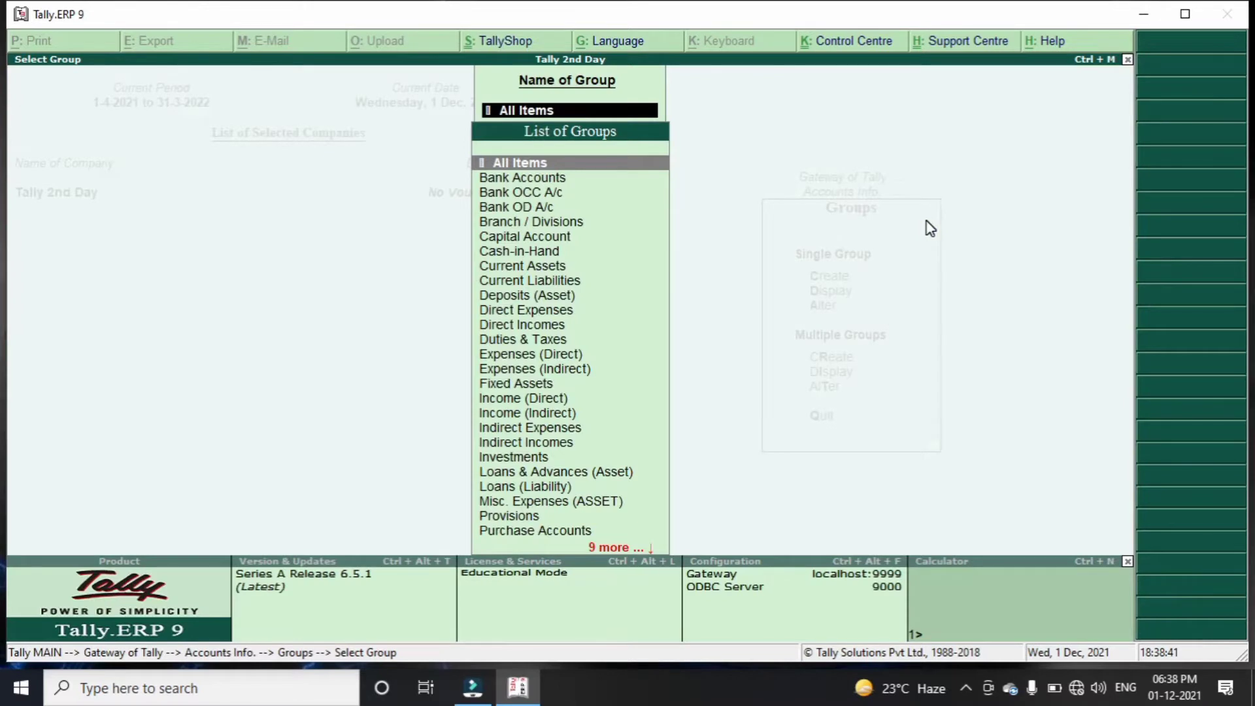
key("Escape")
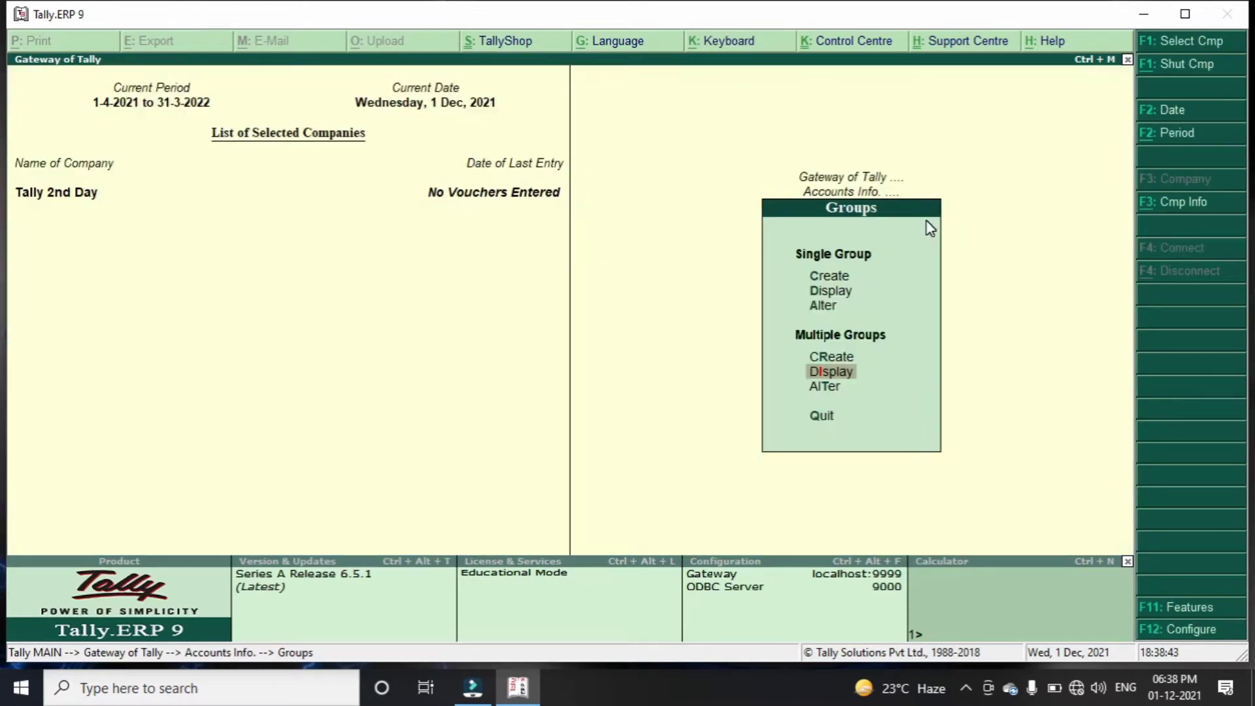
key("Escape")
key("Down")
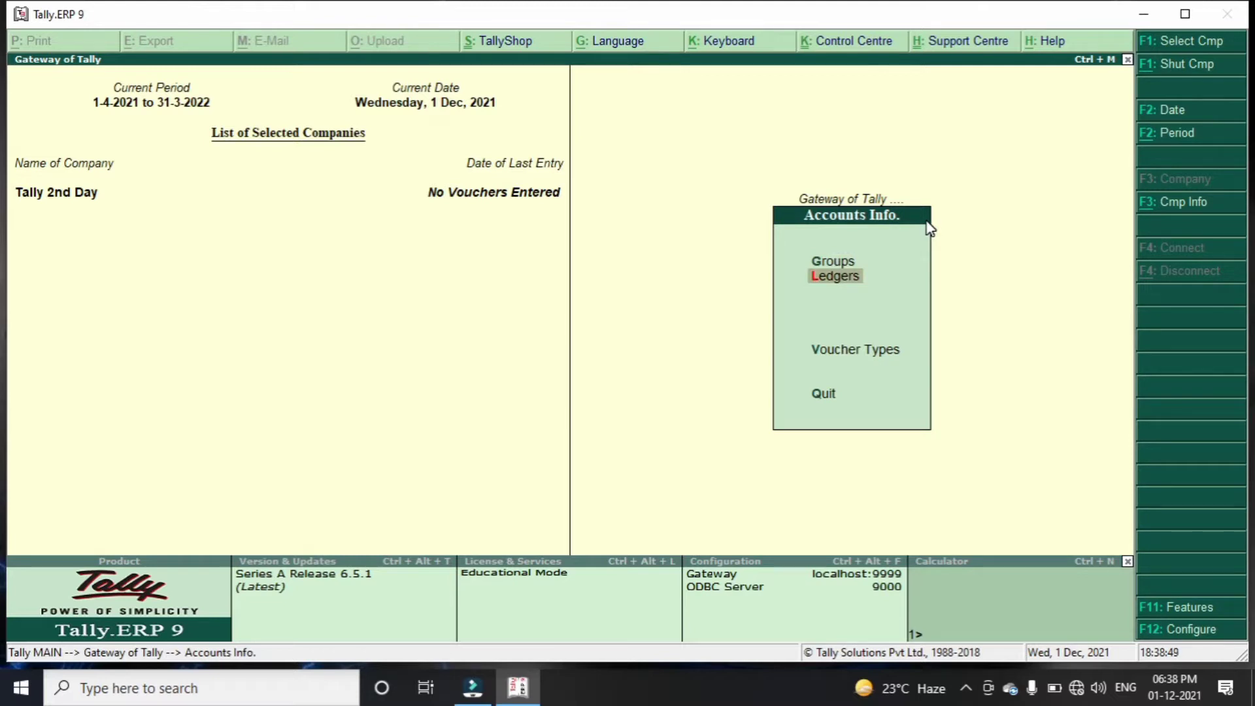
Open the Cash ledger for alteration from the Ledgers menu
key("Return")
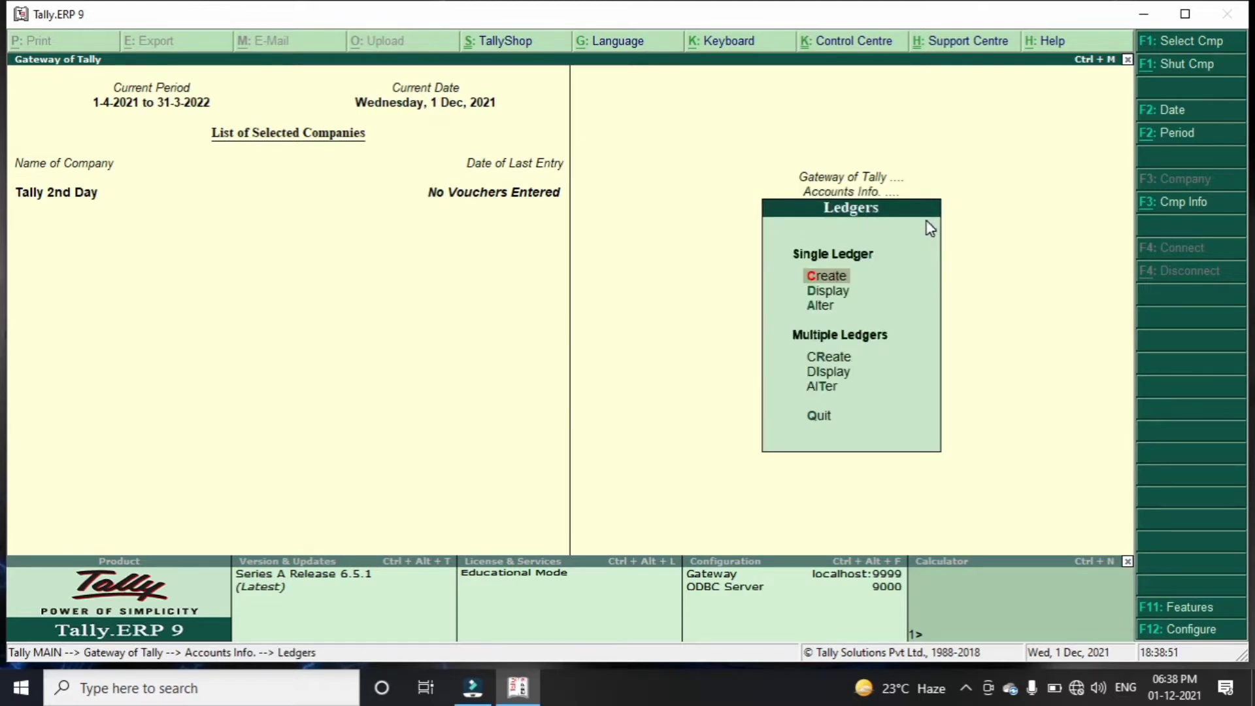
key("Down")
key("Down")
key("Return")
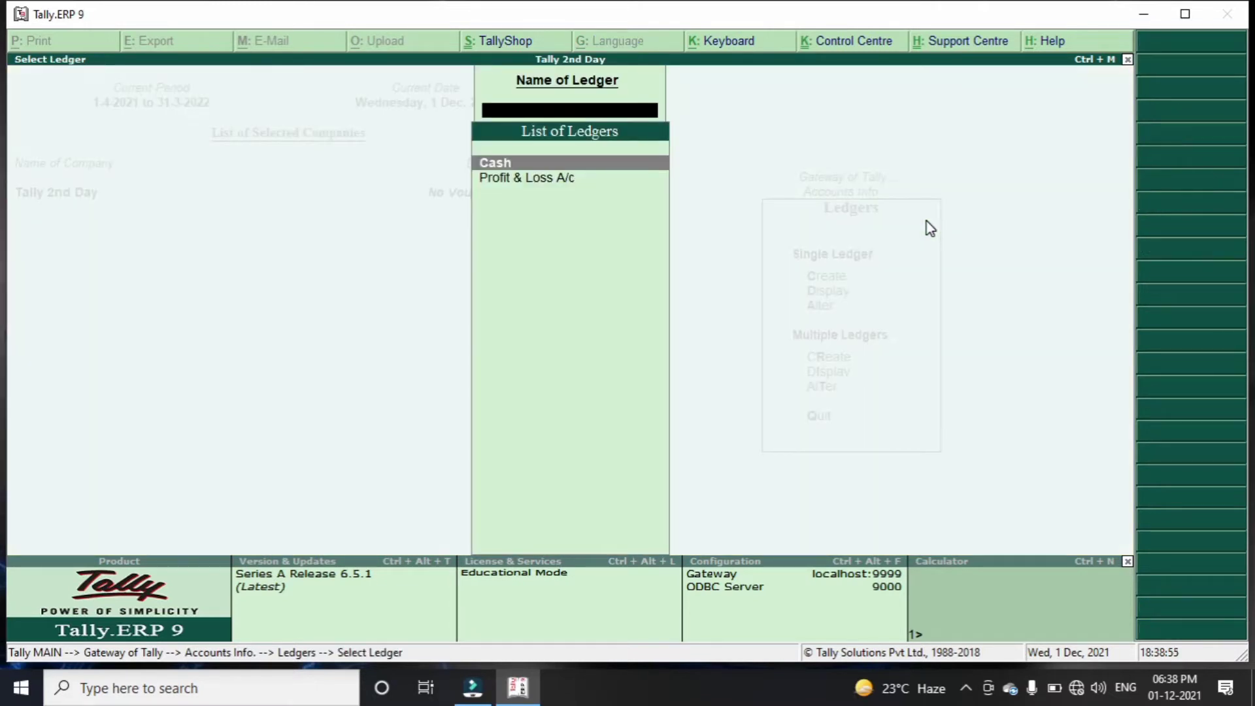
key("Down")
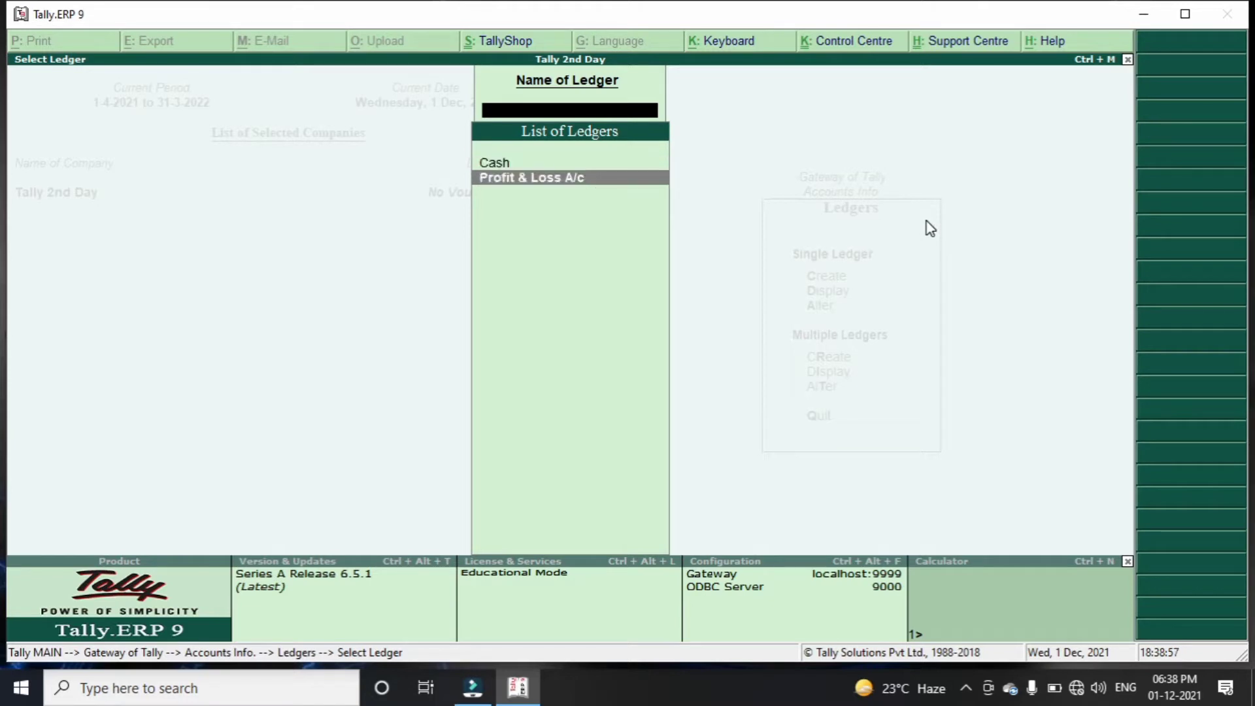
key("Up")
key("Down")
key("Up")
key("Down")
key("Up")
key("Escape")
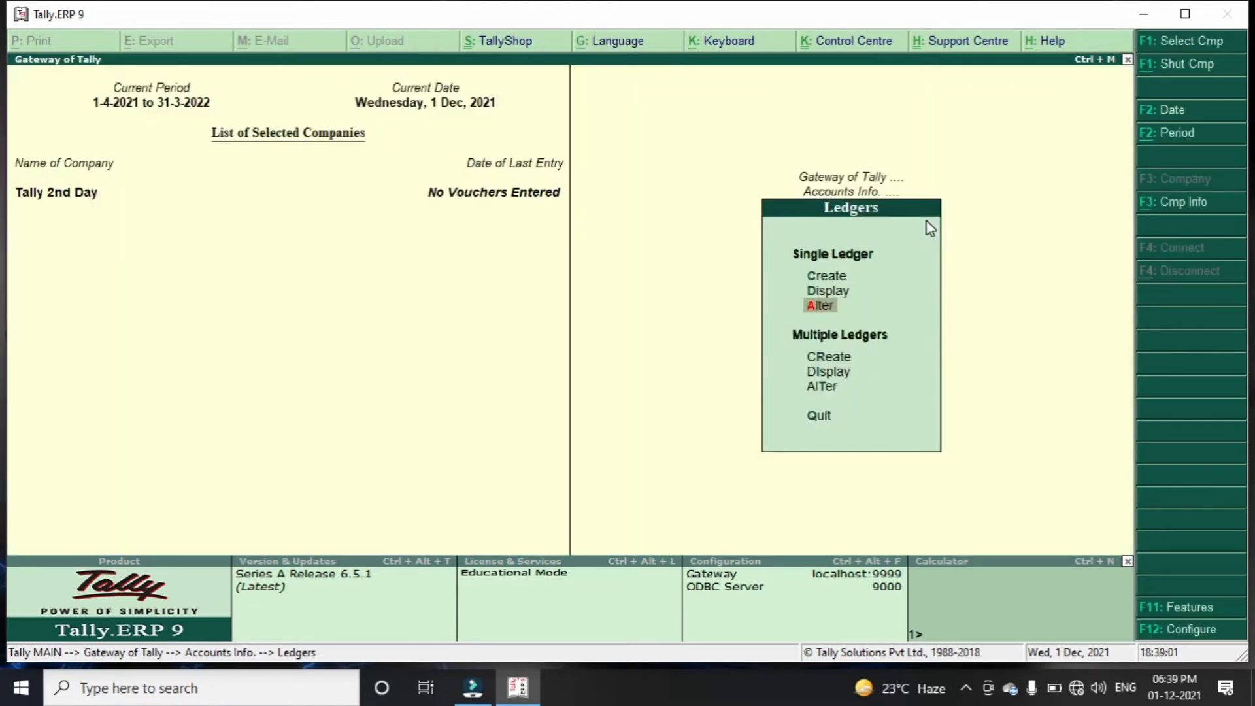
key("Return")
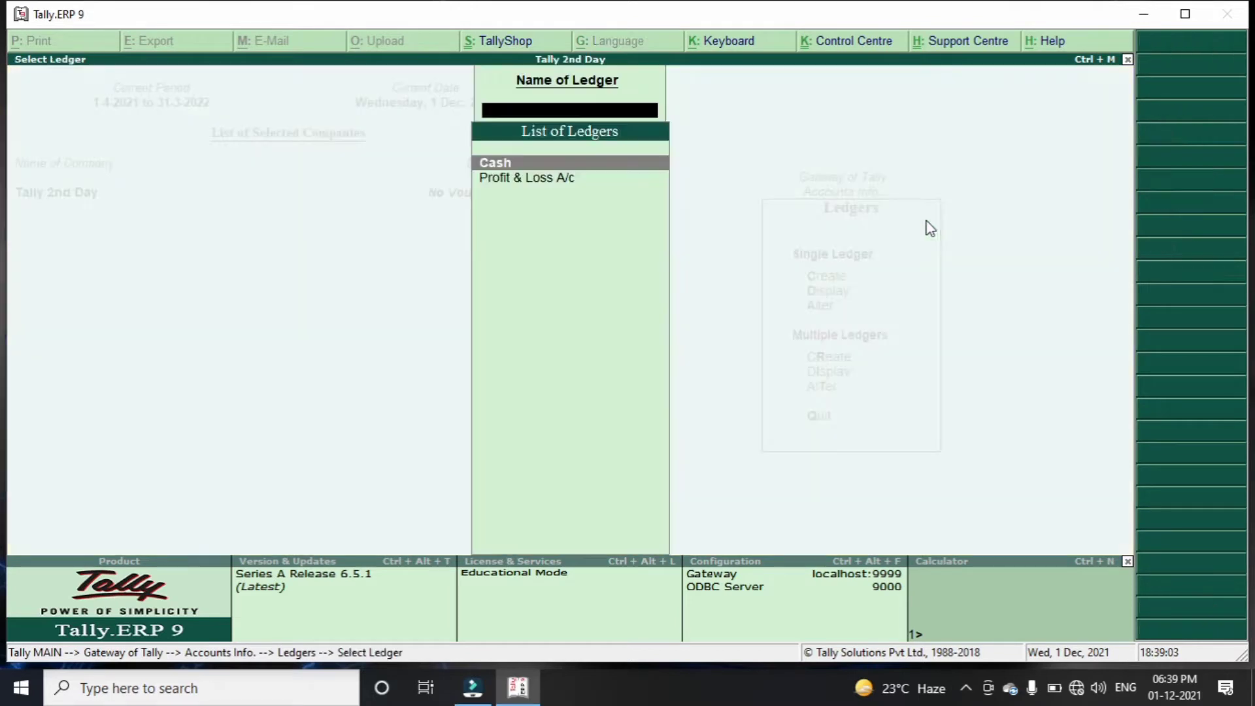
key("Return")
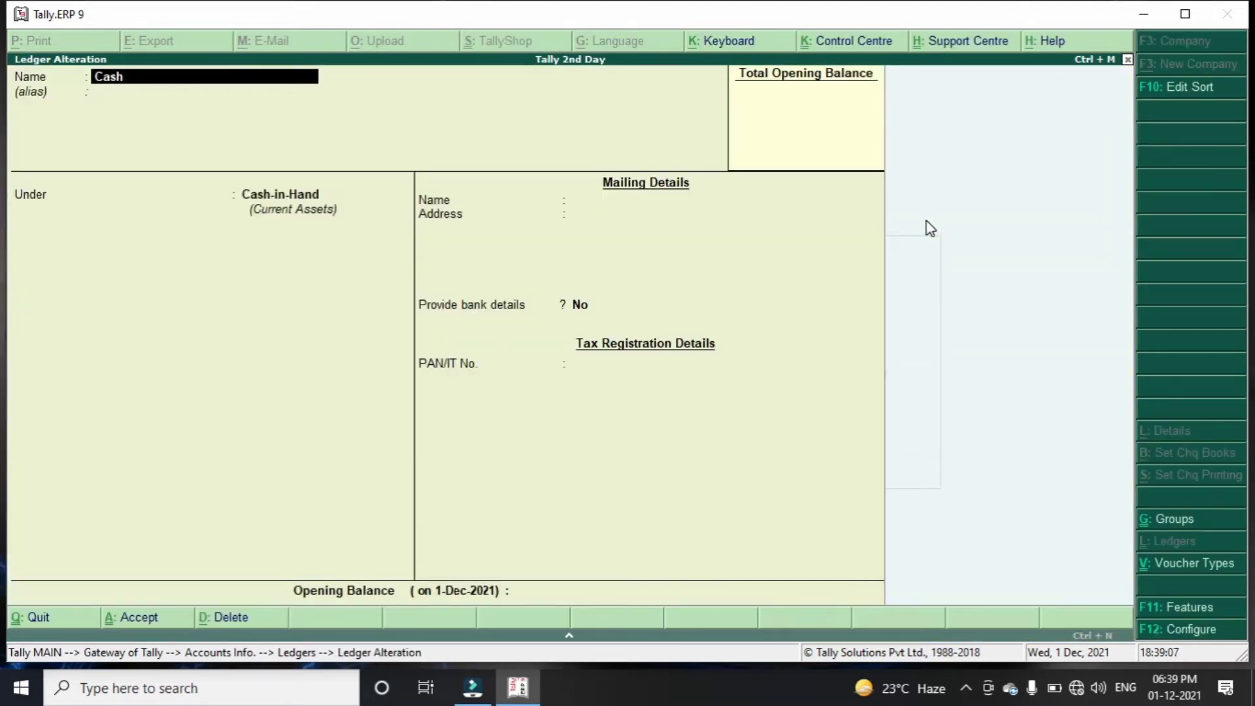
Give Cash an opening balance of 1,00,000.00 Dr and save it
key("Return")
key("Return")
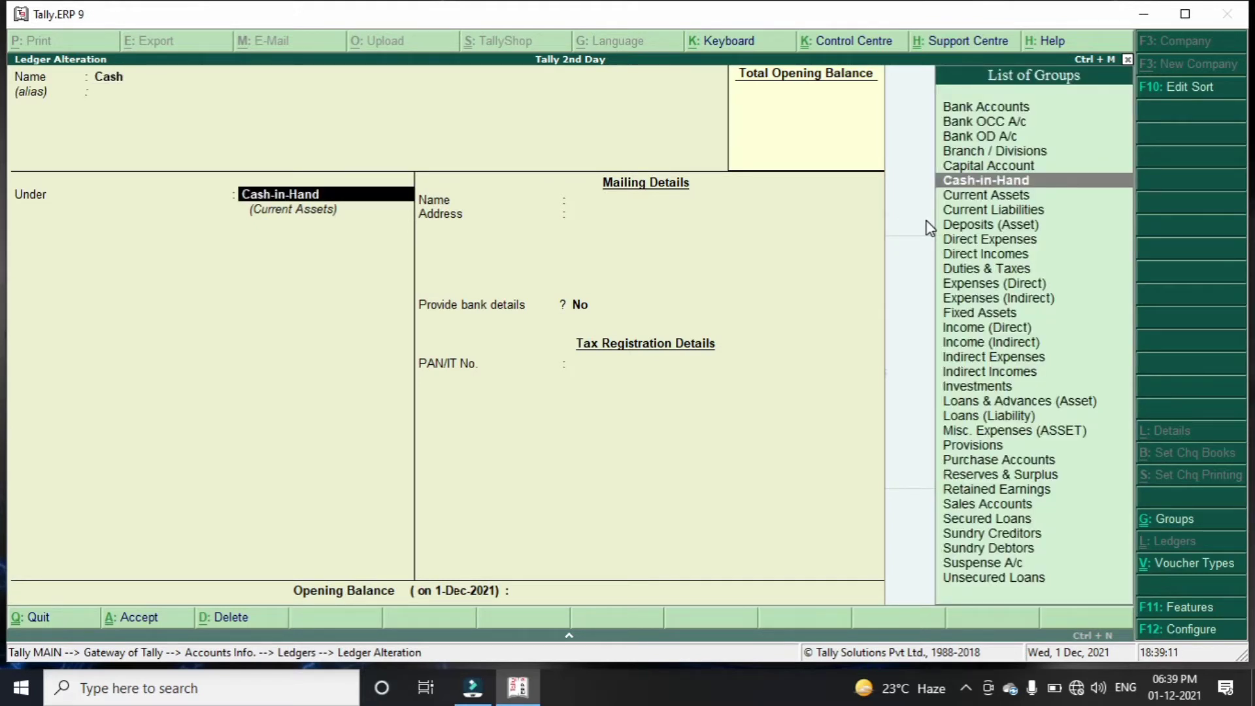
key("Return")
key("Return")
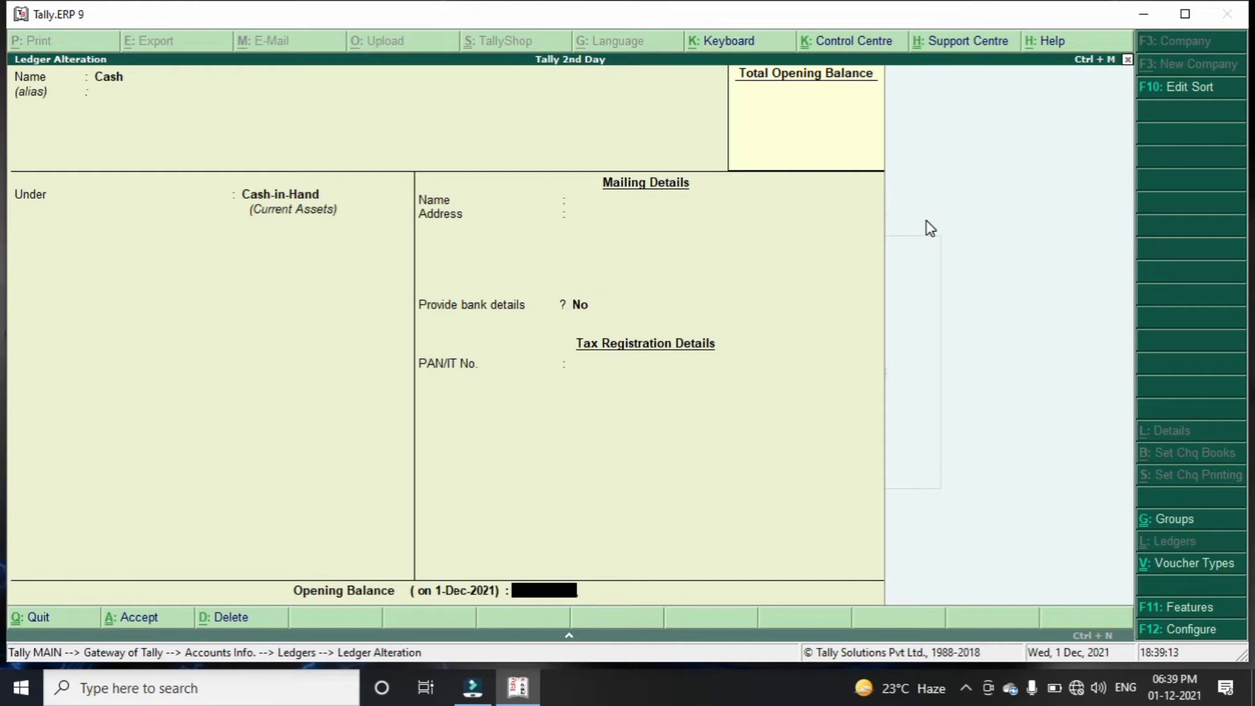
type("100000")
key("Return")
key("Return")
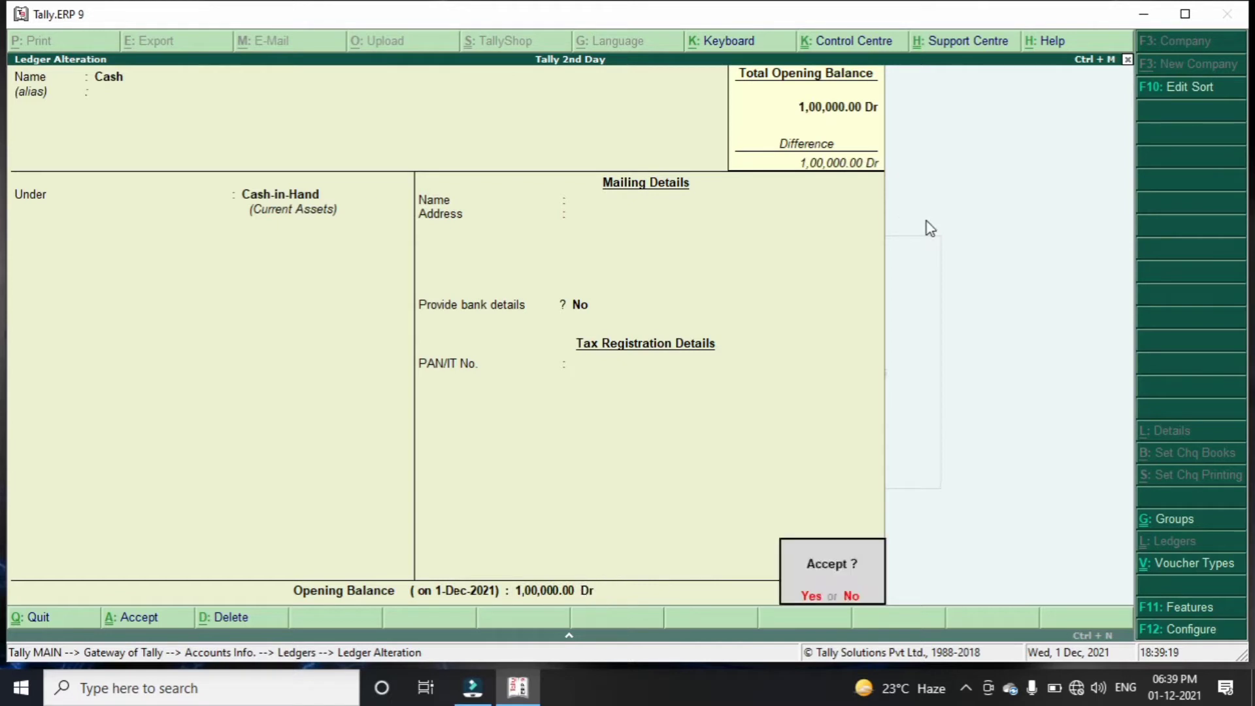
key("Return")
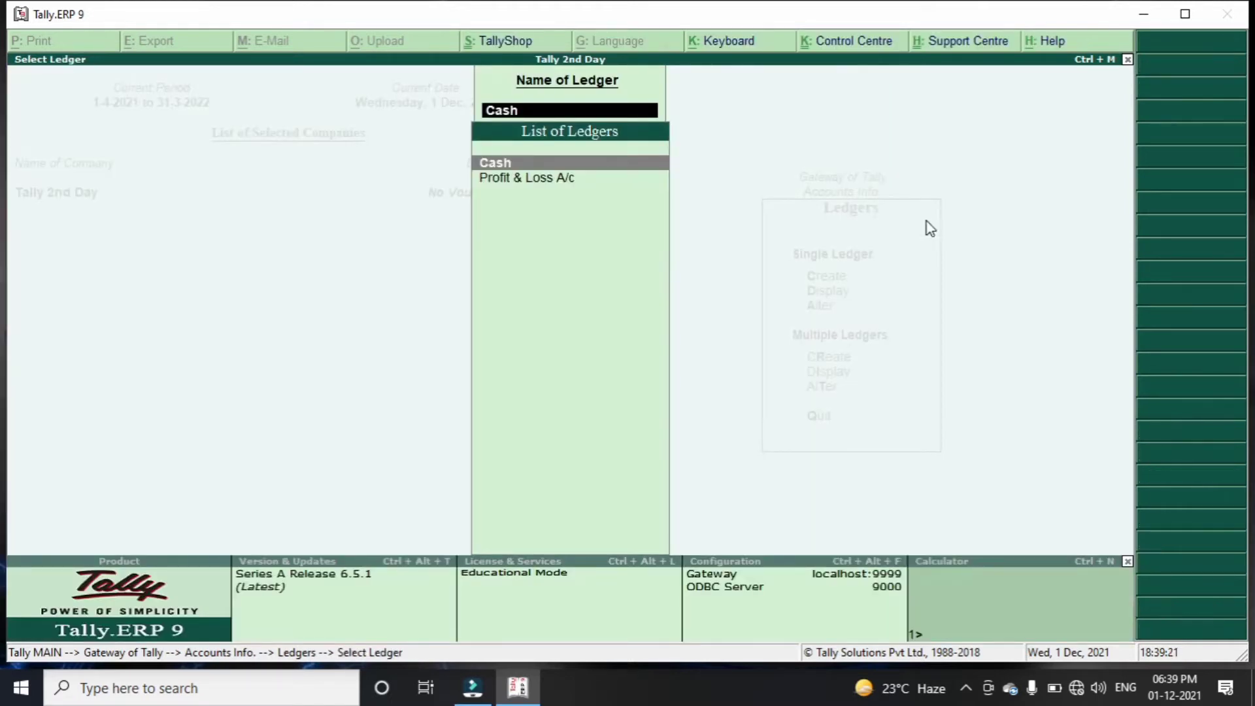
key("Escape")
key("Escape")
key("Up")
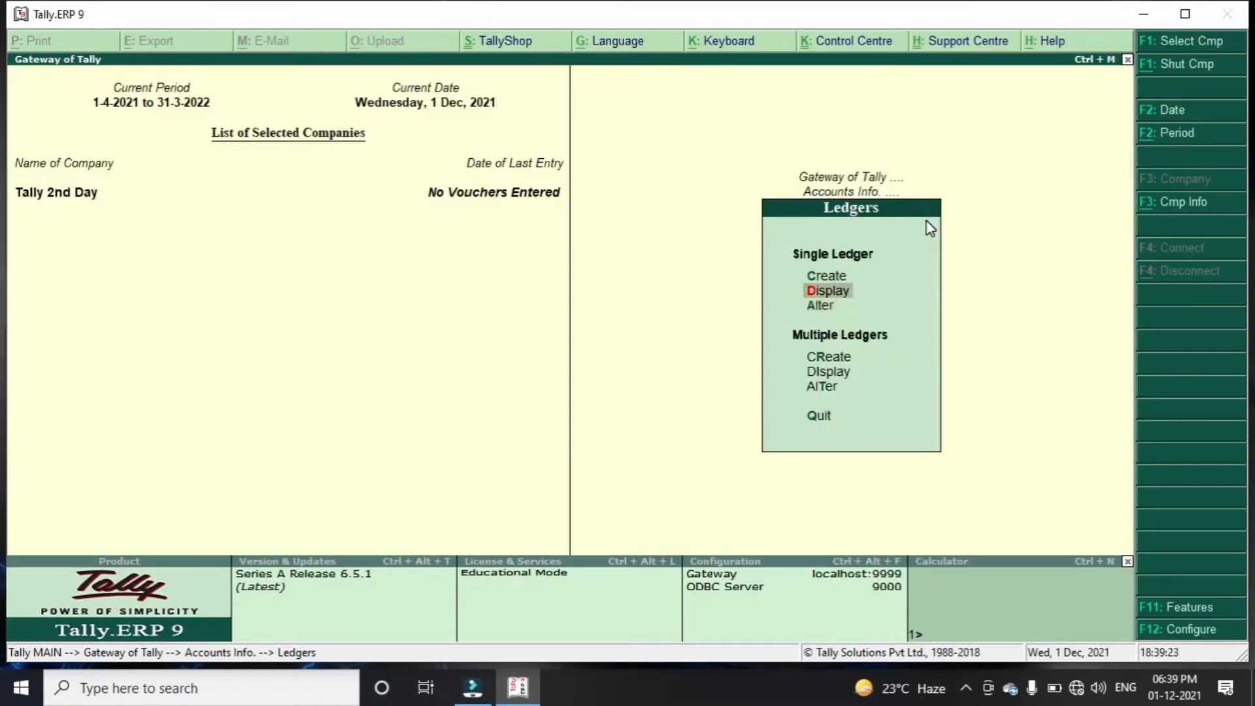
Create a new ledger named 'SBI AC' under Bank Accounts
key("Up")
key("Return")
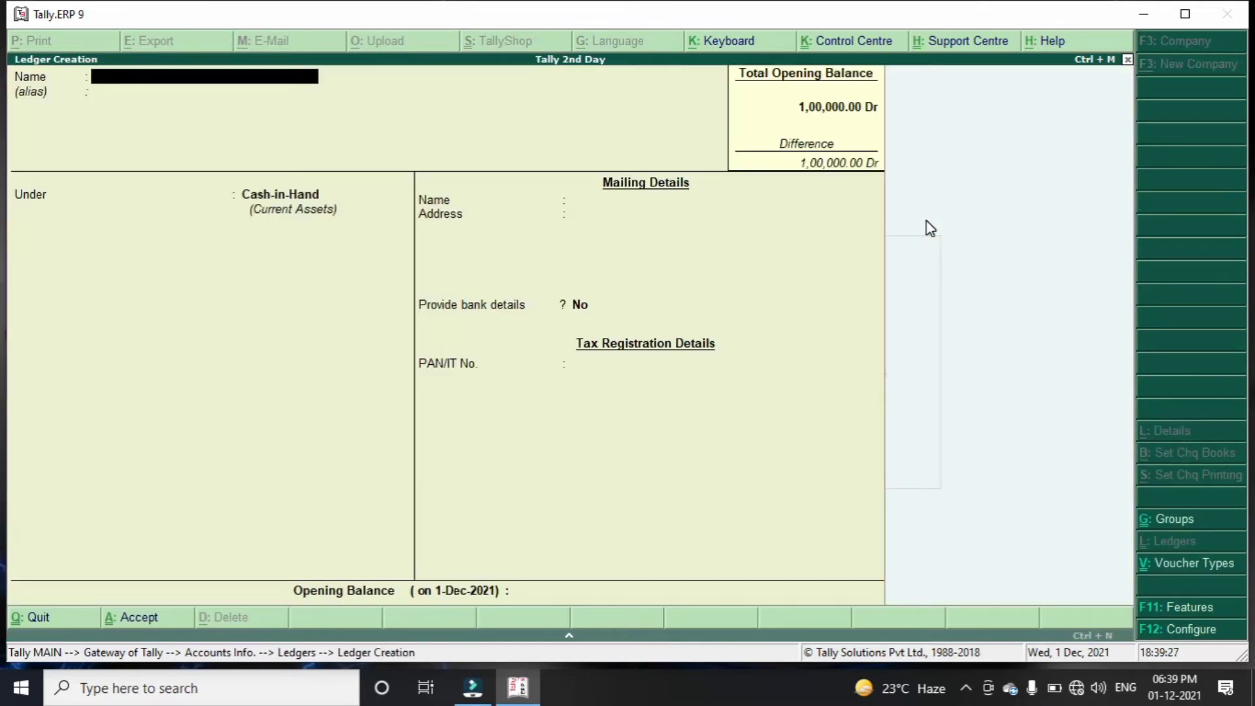
type("SBI AC")
key("Return")
key("Return")
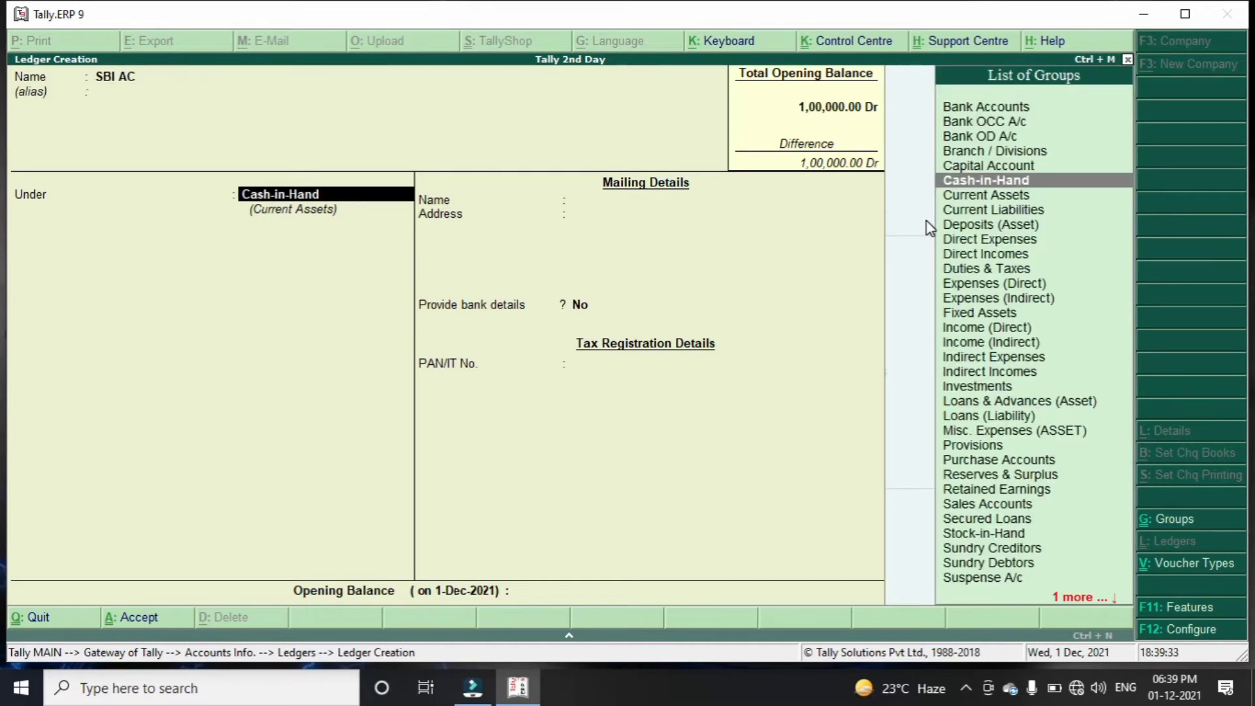
type("Ba")
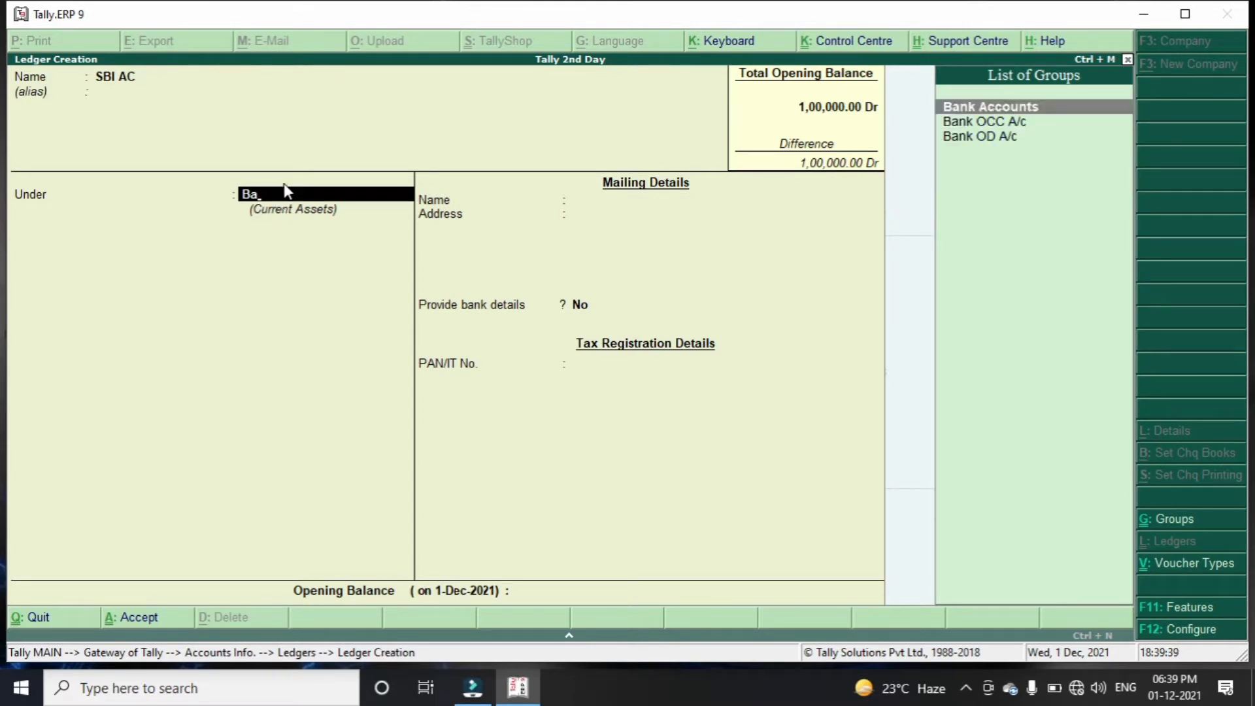
left_click(999, 108)
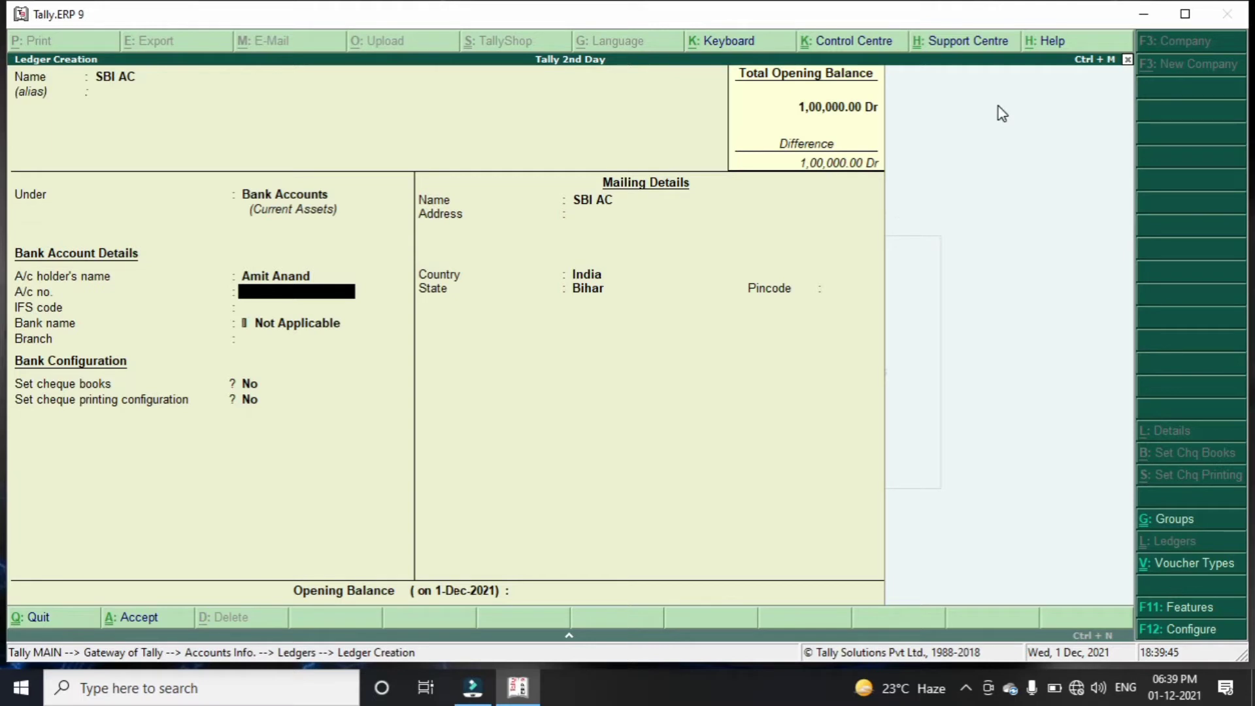
Enter the account number, IFS code SBINO001212, pincode, and 50,000.00 Dr opening balance
key("Return")
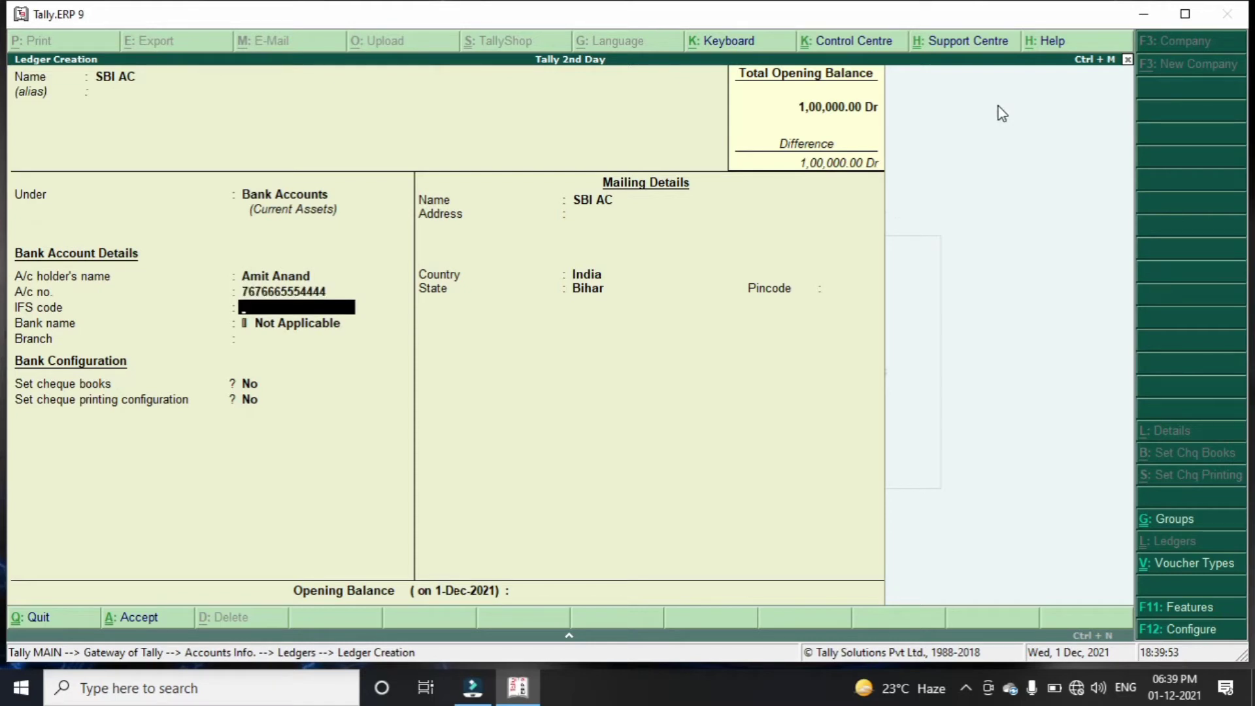
type("SBI")
type("NO")
type("00")
type("1212")
key("Return")
key("Return")
key("Return")
key("Return")
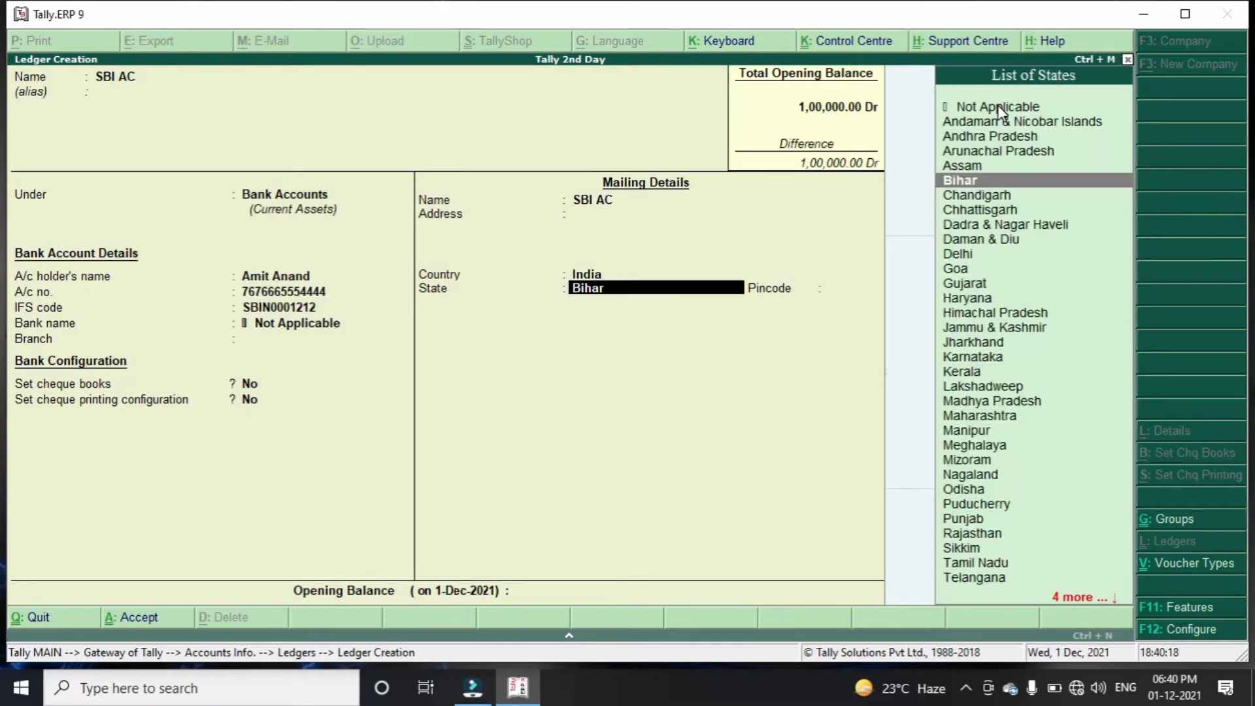
key("Return")
type("8")
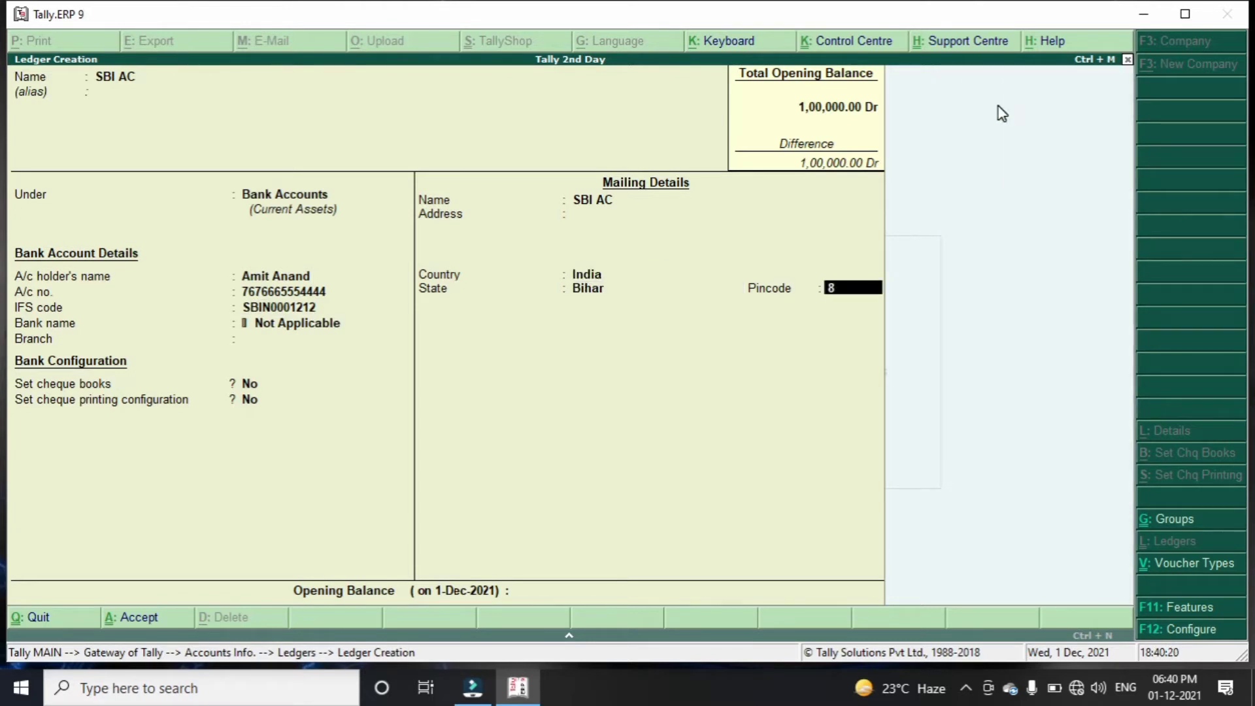
type("41301")
key("Return")
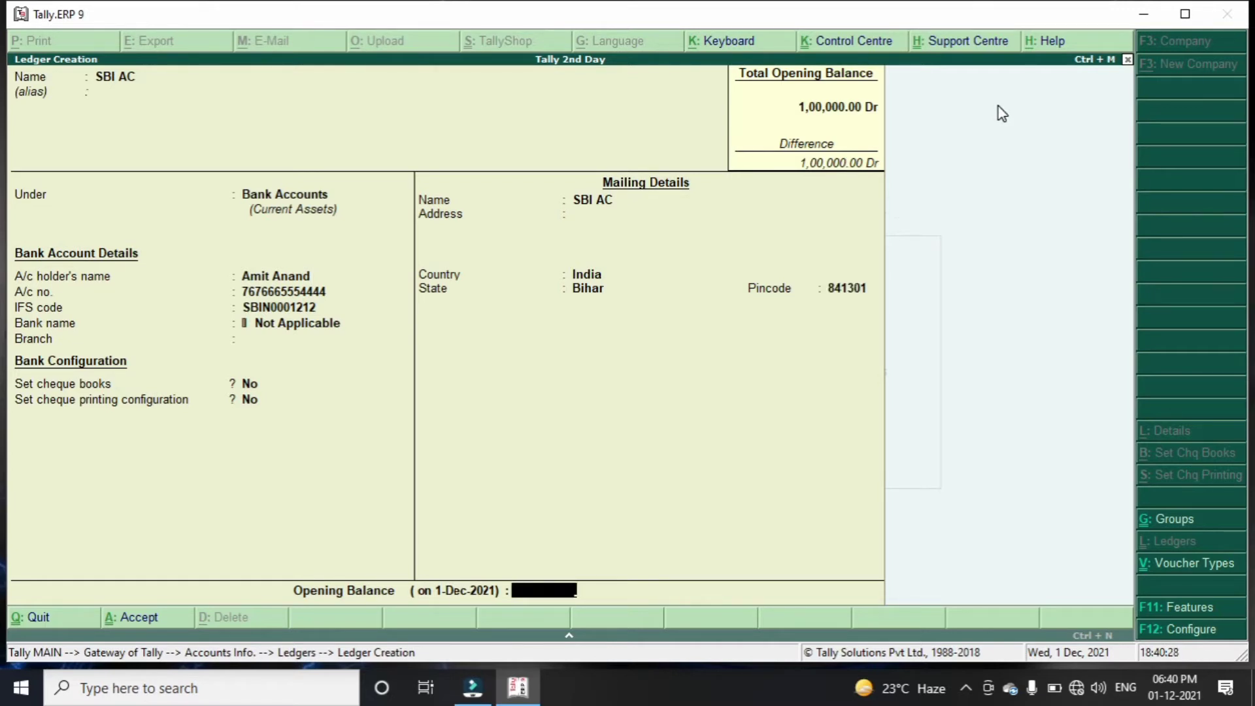
type("50000")
key("Return")
key("Return")
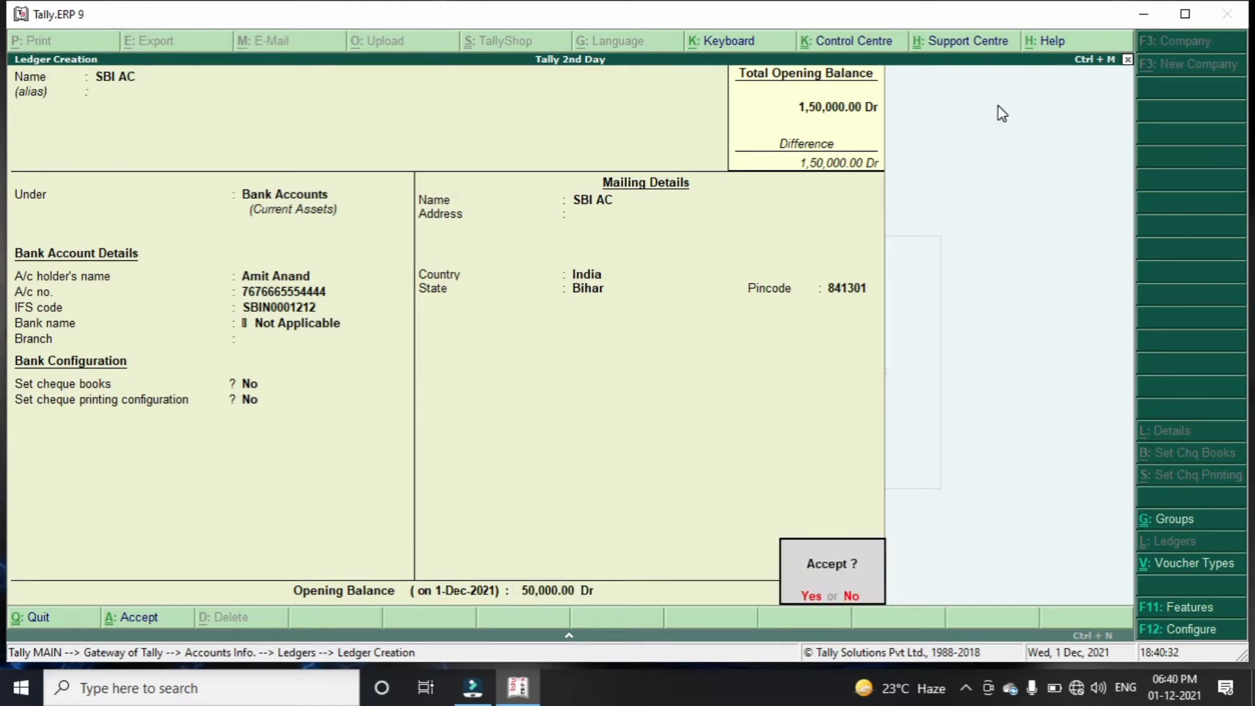
key("Return")
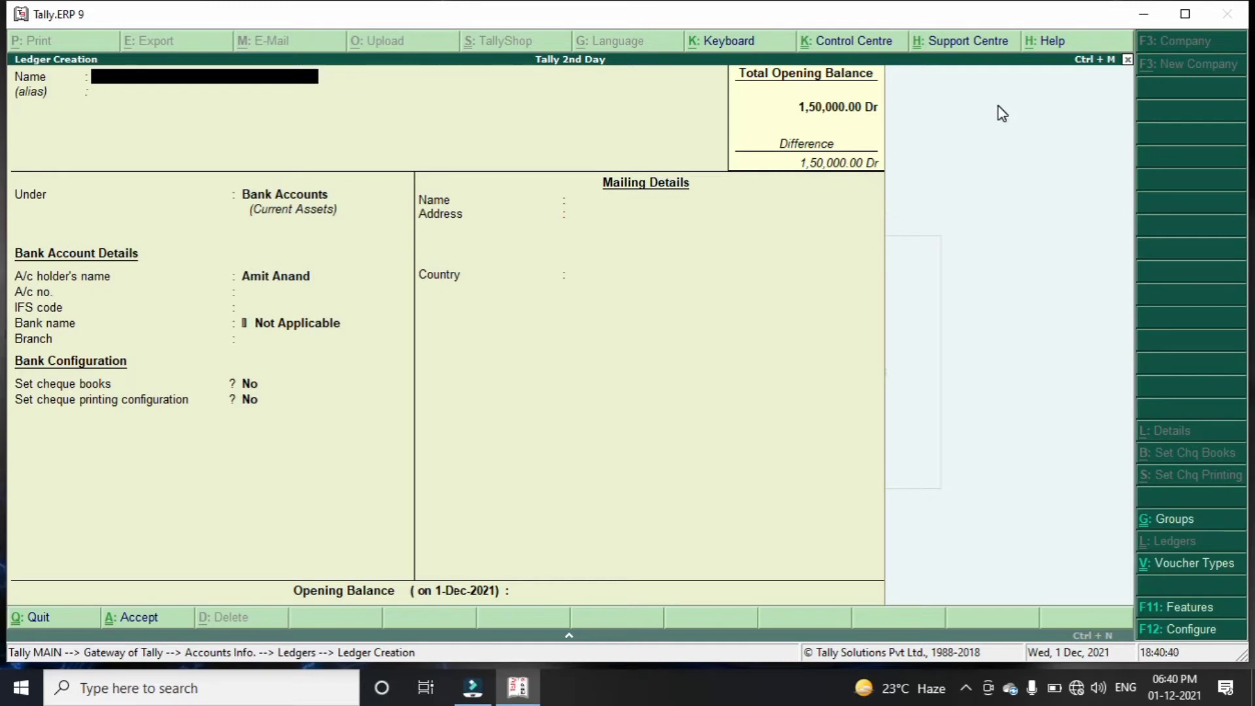
Create a ledger named 'PNB AC' under Bank Accounts
type("P")
type("N")
type("B")
key("BackSpace")
type("B ac")
key("Return")
key("Return")
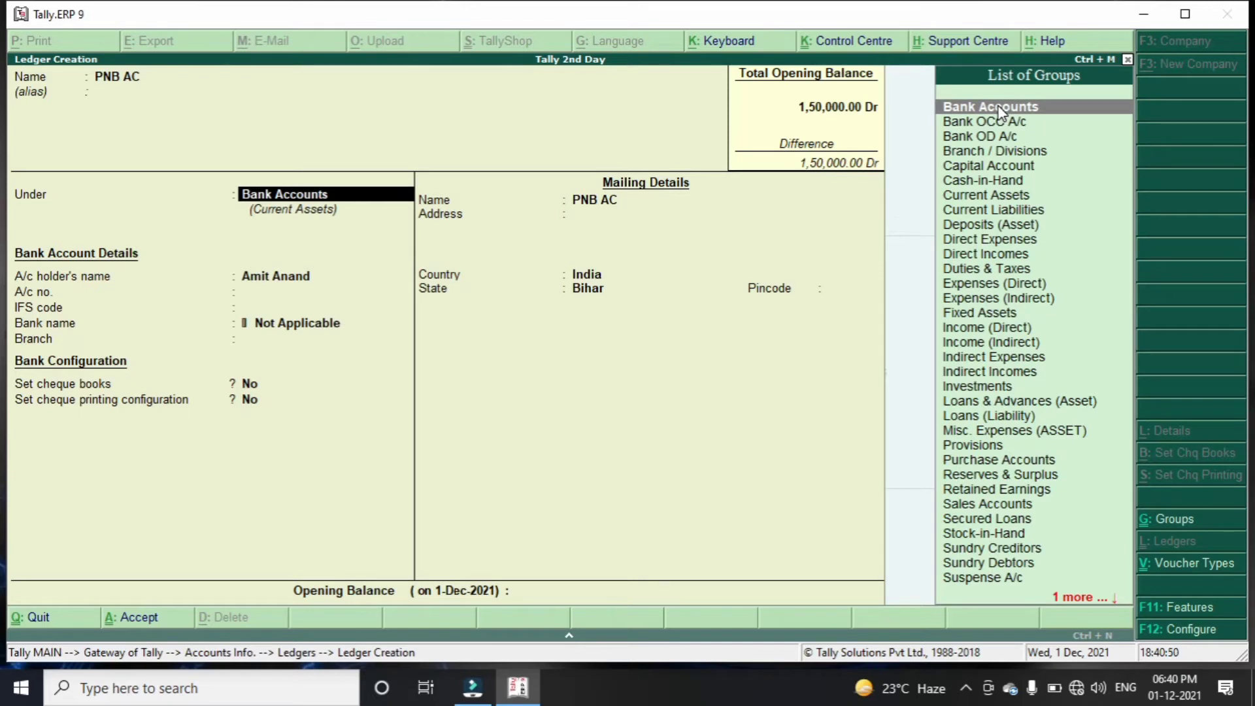
left_click(1002, 110)
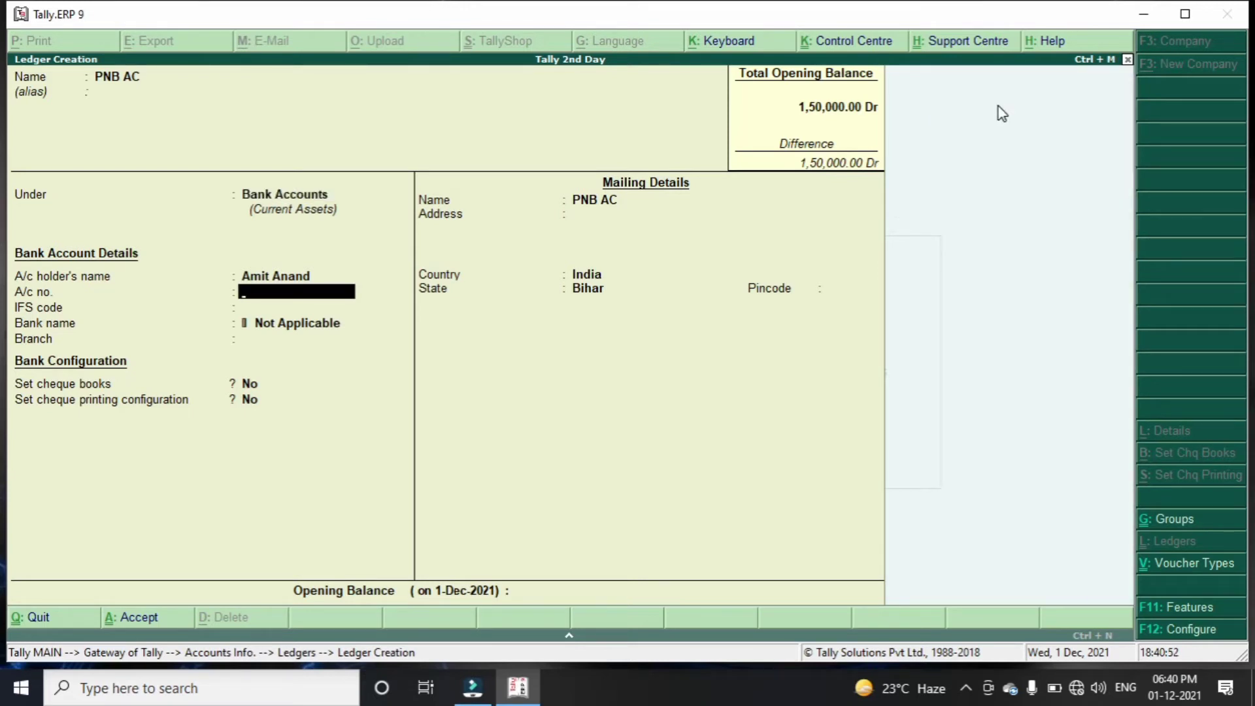
Give PNB AC a 20,000.00 Dr opening balance and save it
key("Return")
key("Return")
key("Return")
key("Return")
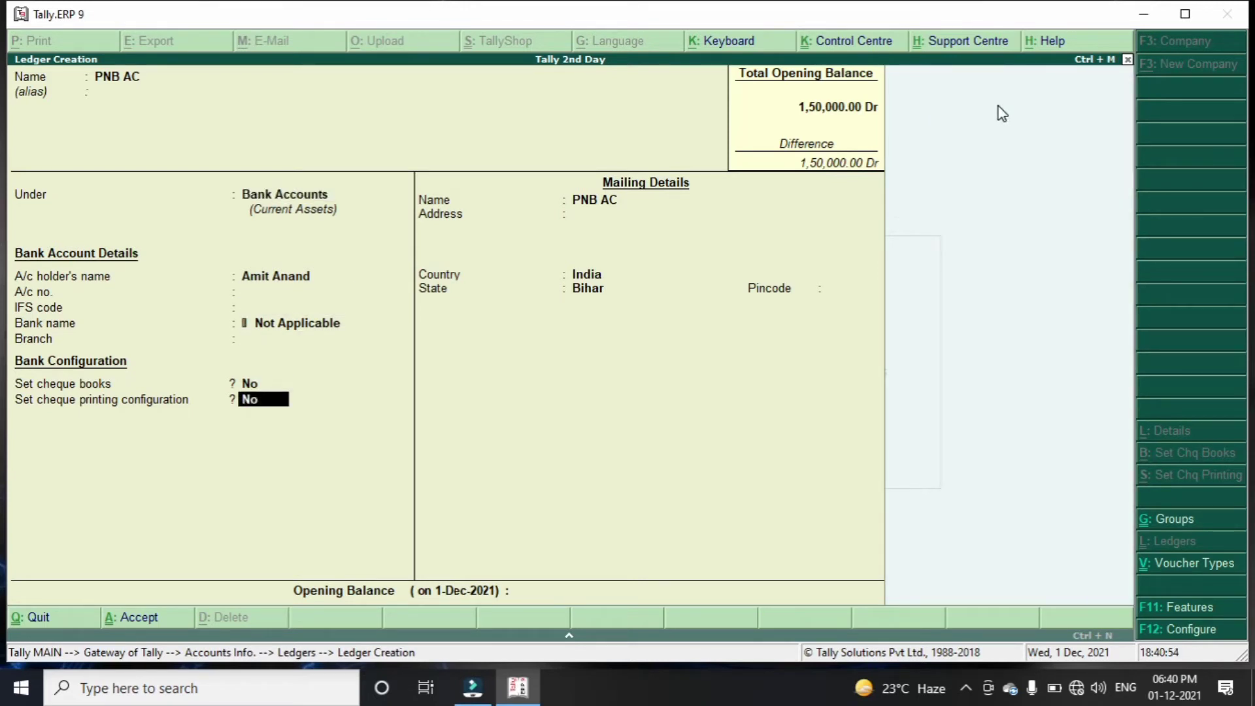
key("Return")
key("Return")
key("Return")
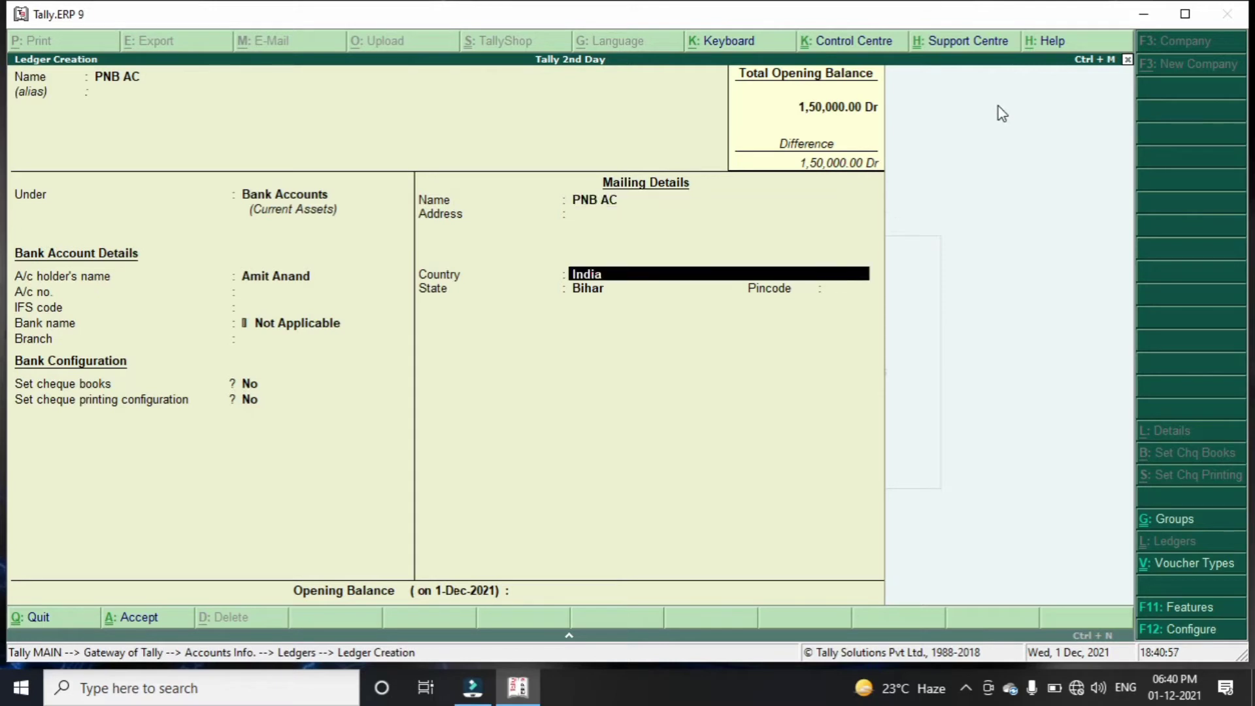
key("Return")
key("Return")
key("Return")
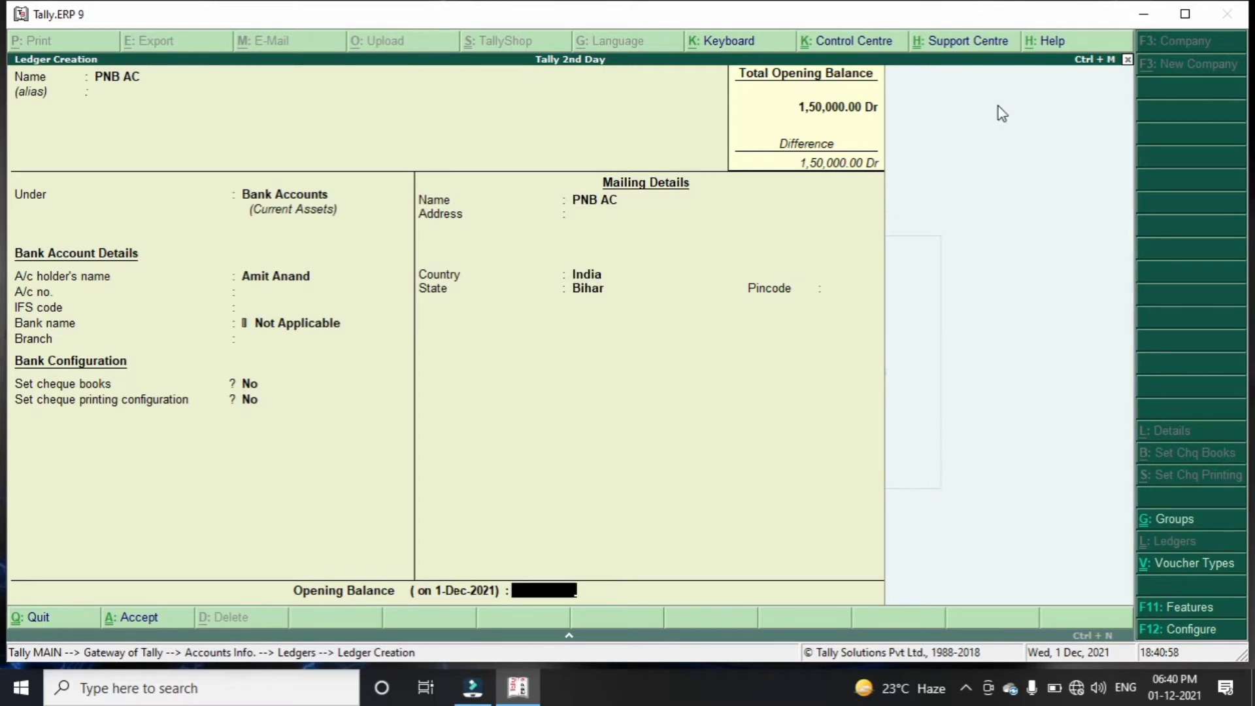
type("20000")
key("Return")
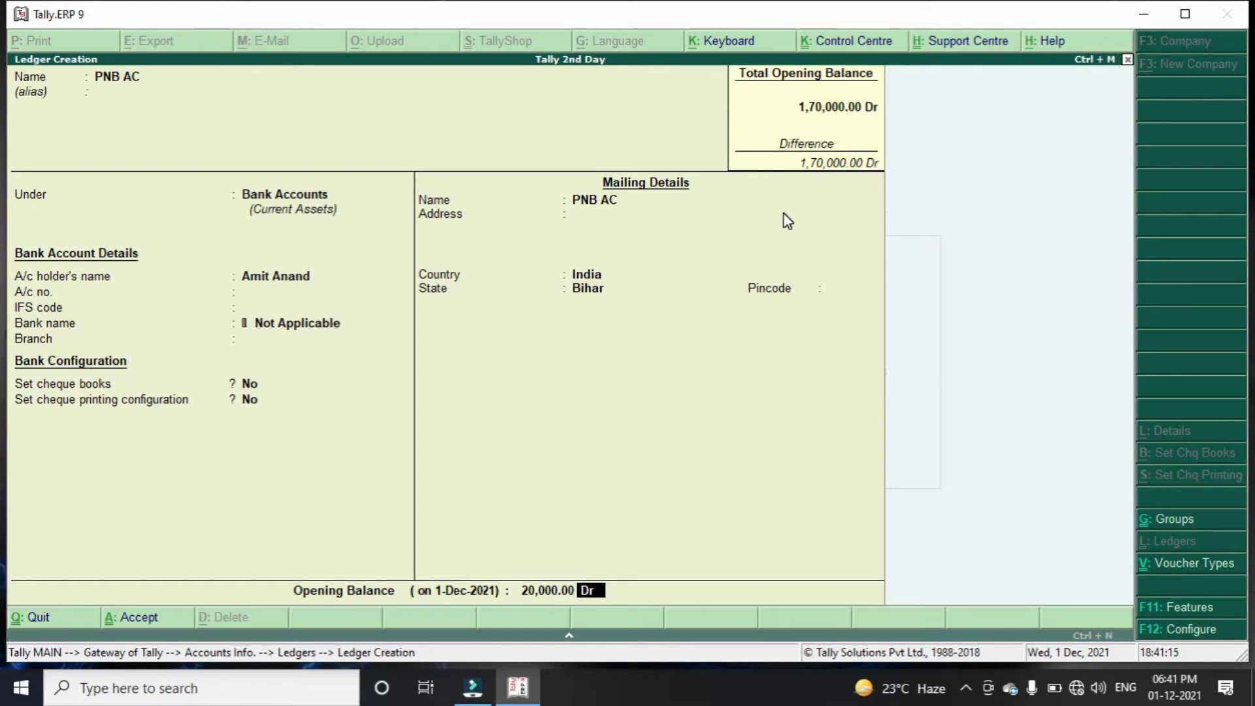
key("Return")
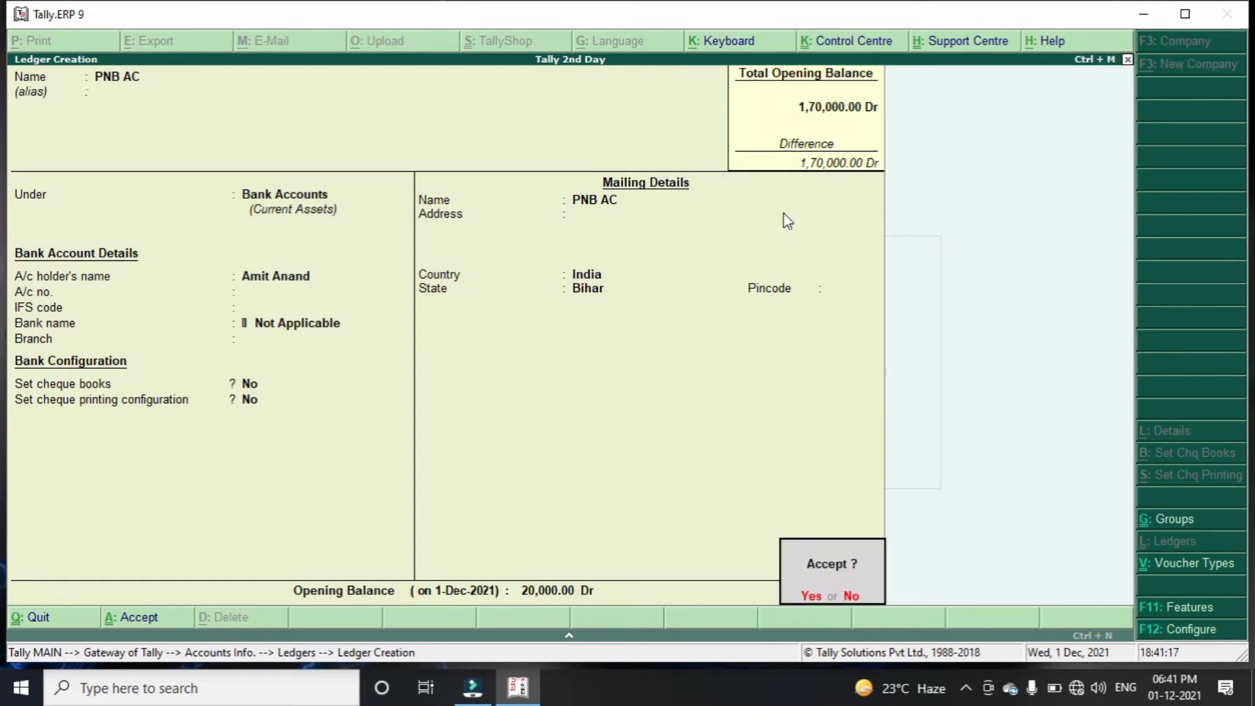
key("Return")
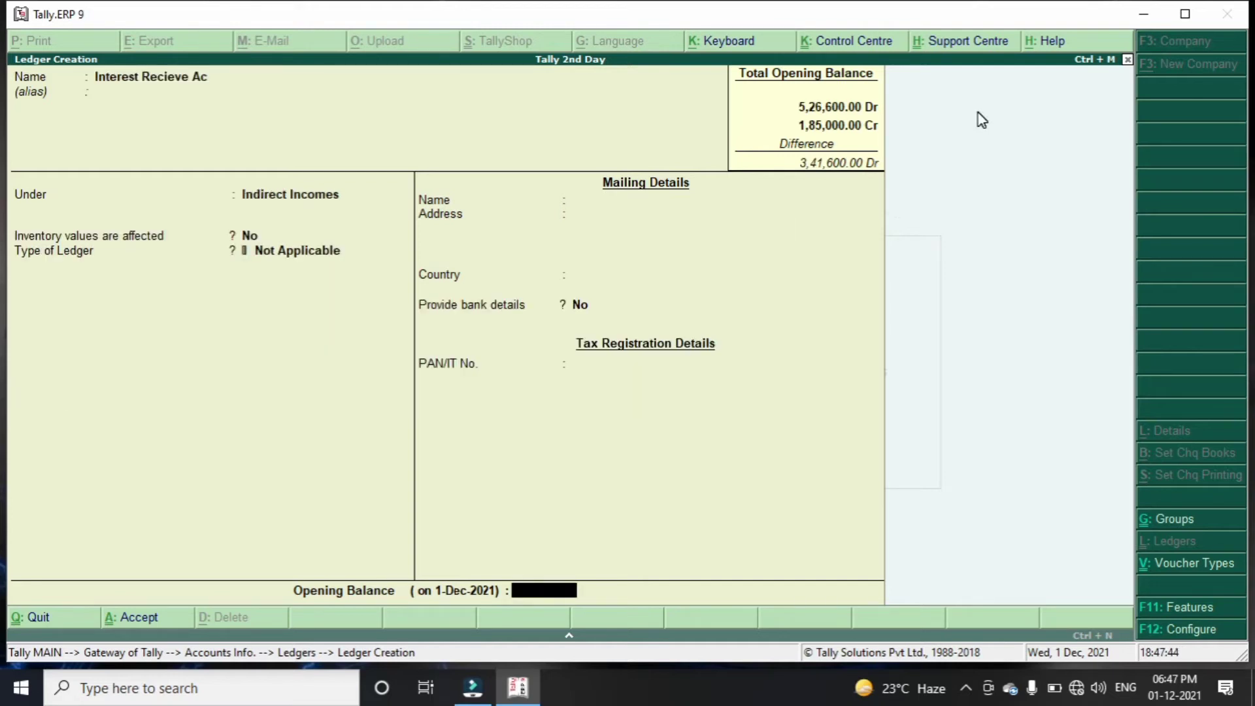
Set Interest Recieve Ac's opening balance to 500.00 Cr and save the ledger
type("5000")
key("BackSpace")
key("Return")
key("Return")
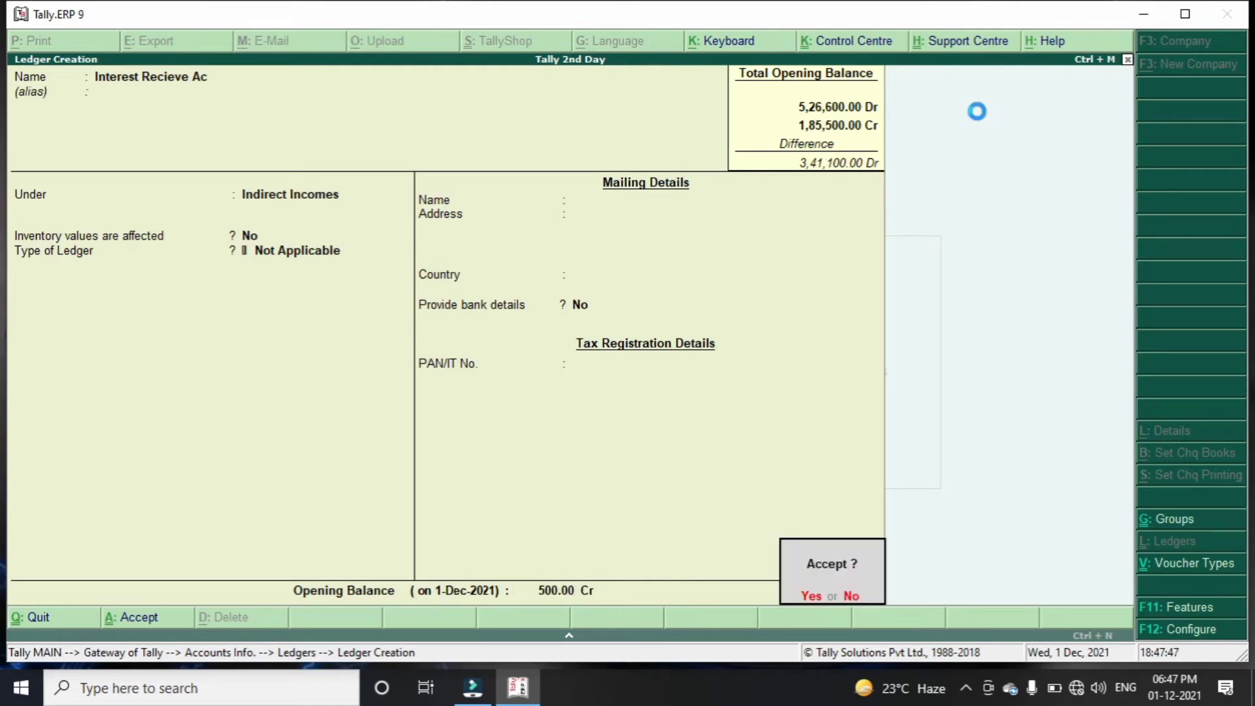
key("Return")
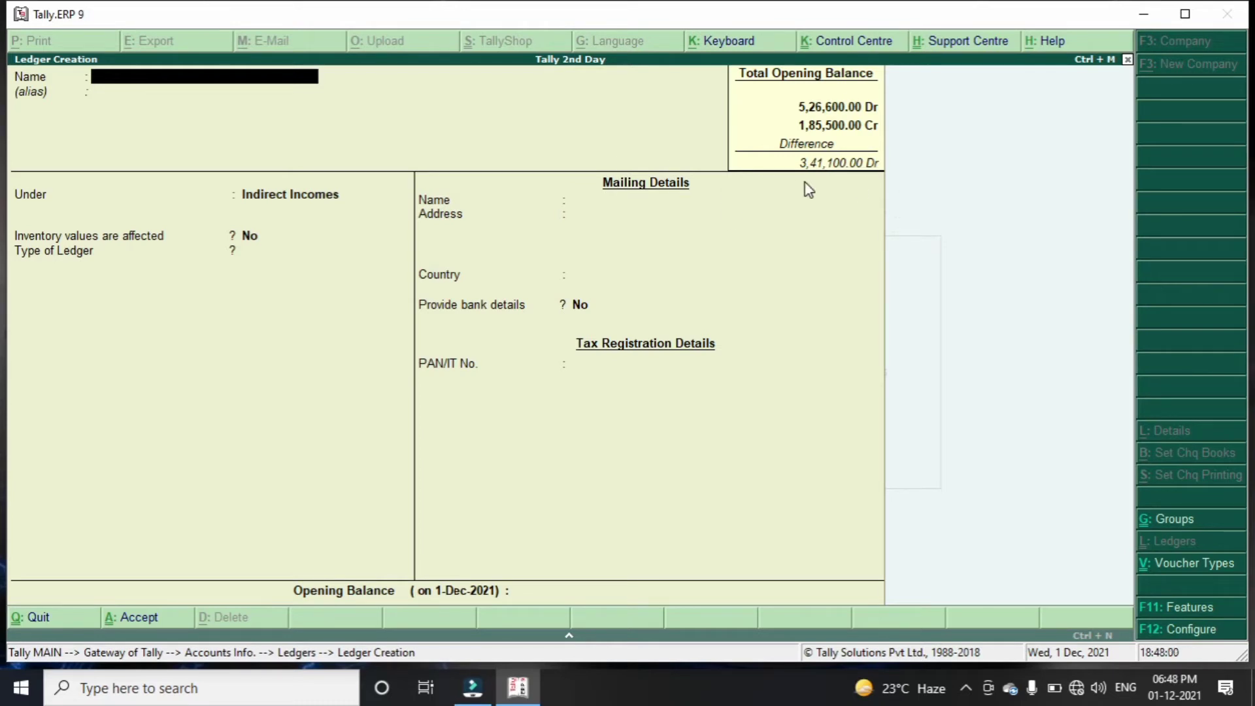
key("Escape")
Quit ledger creation and review all 17 ledgers in the Multiple Ledgers All Items listing
key("y")
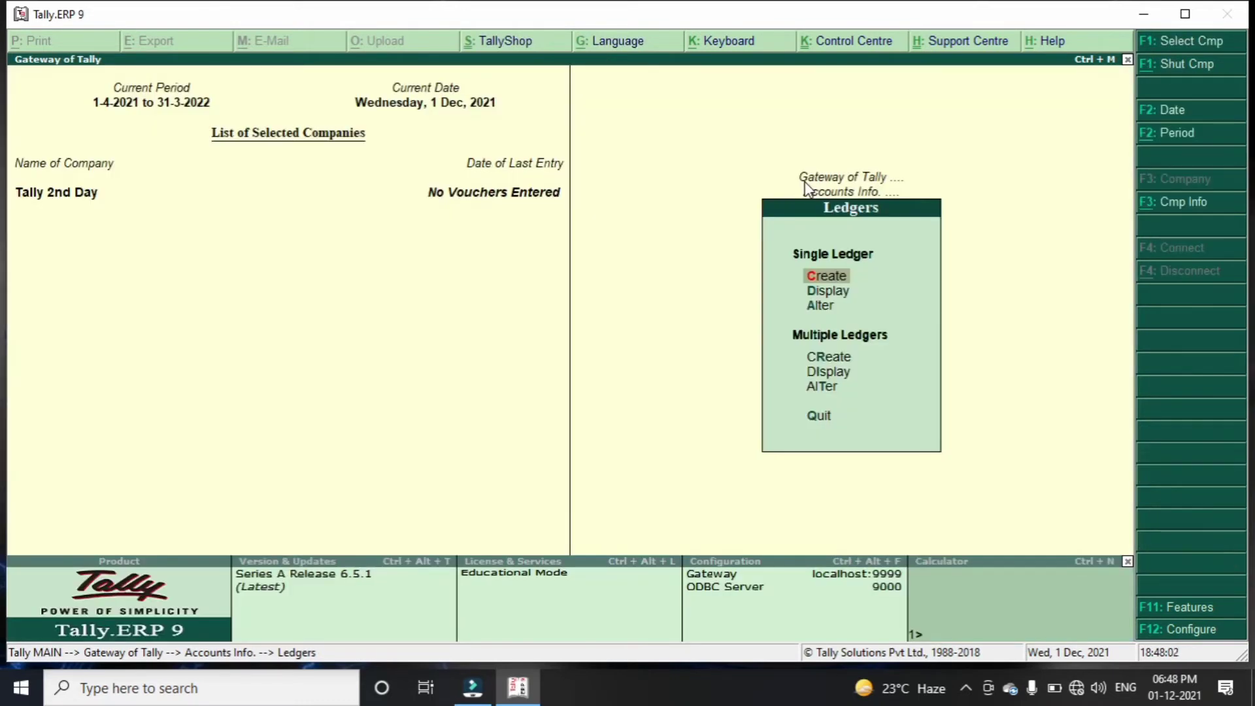
key("Down")
key("Down")
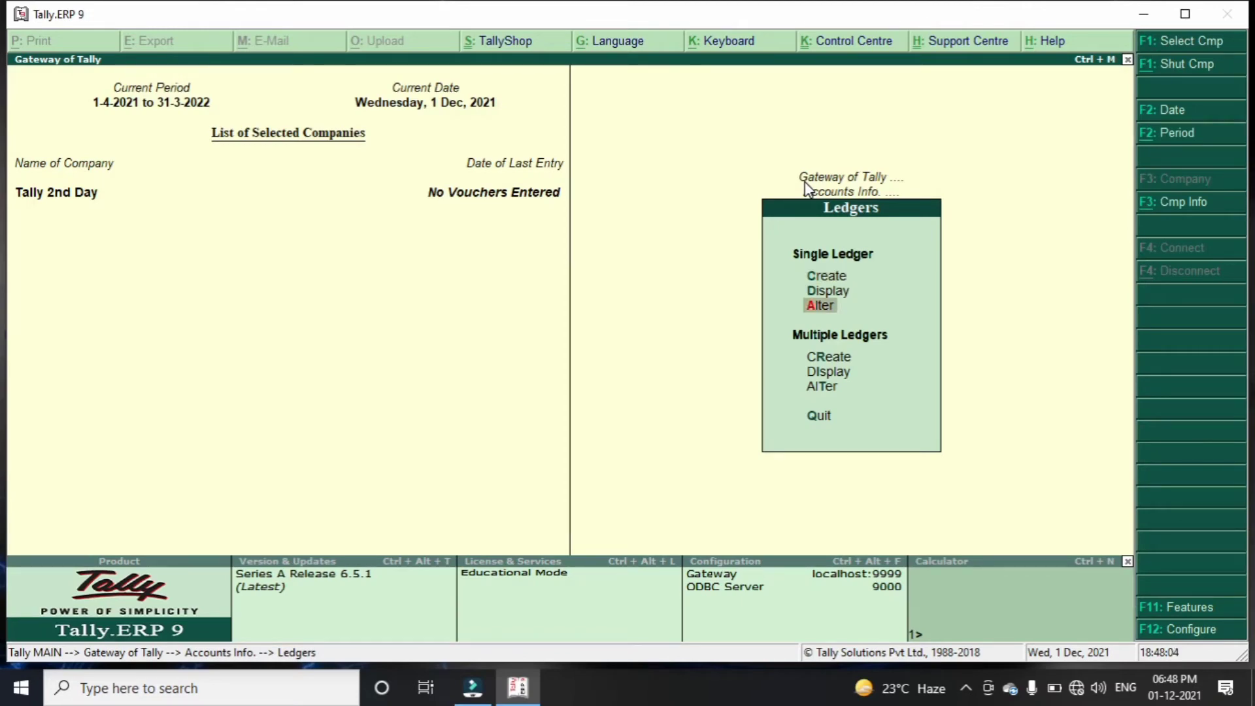
key("Down")
key("Down")
key("Return")
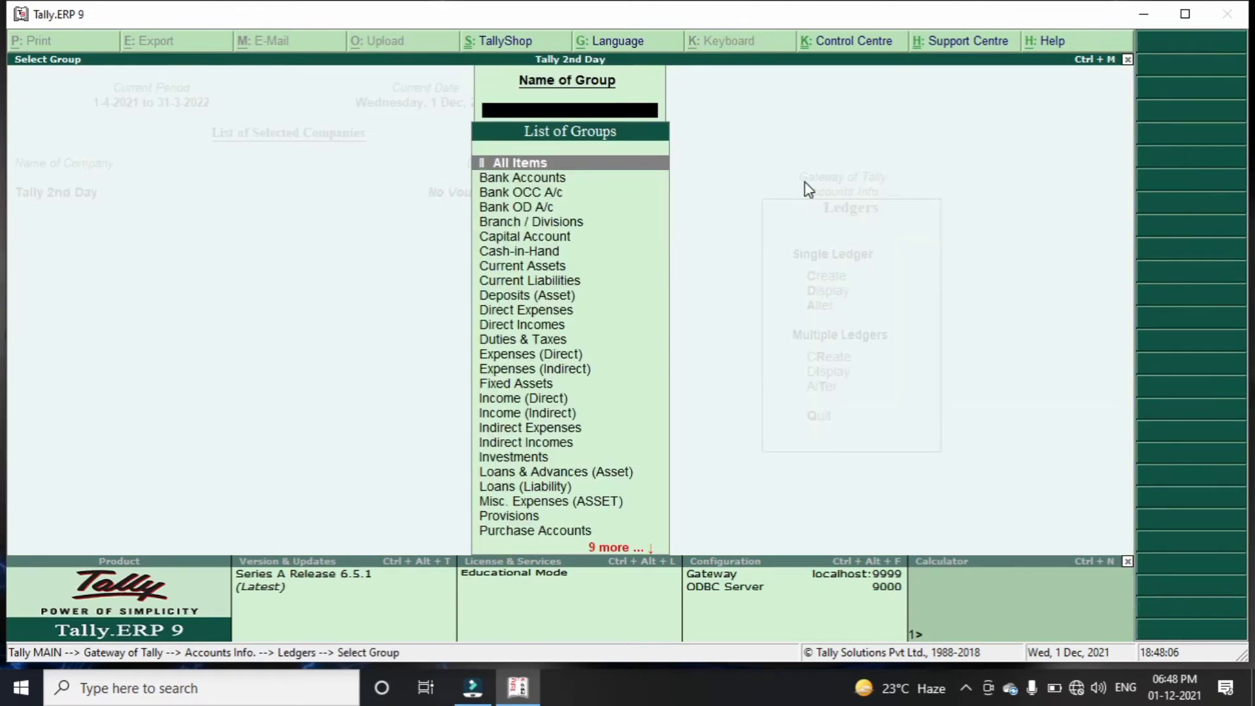
key("Return")
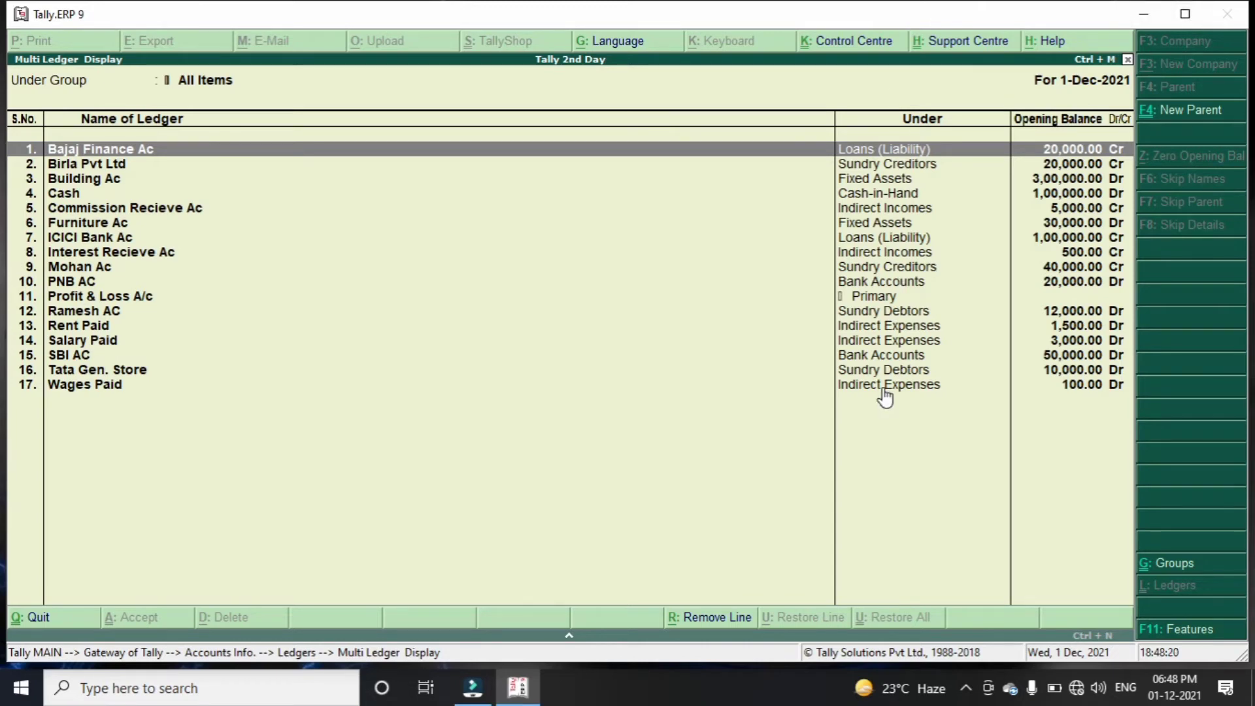
key("Escape")
key("Escape")
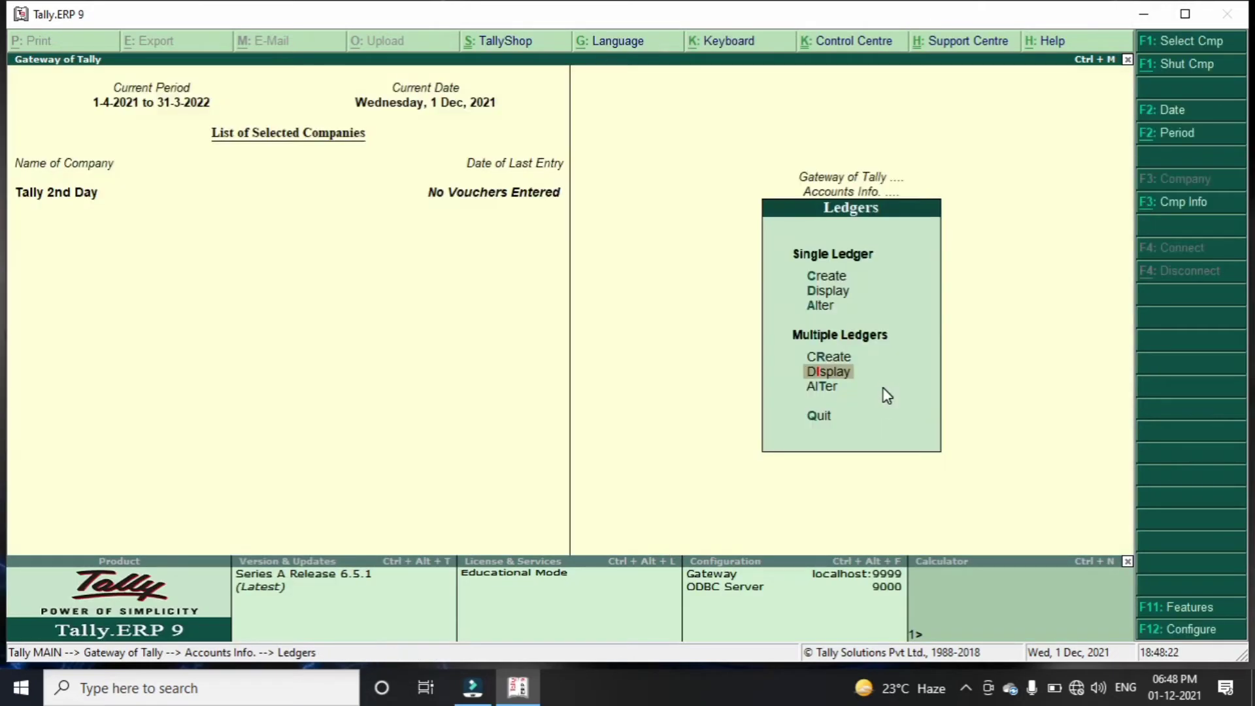
key("Down")
In Multi Ledger Alteration, set Building Ac's opening balance to 2,00,000.00
key("Return")
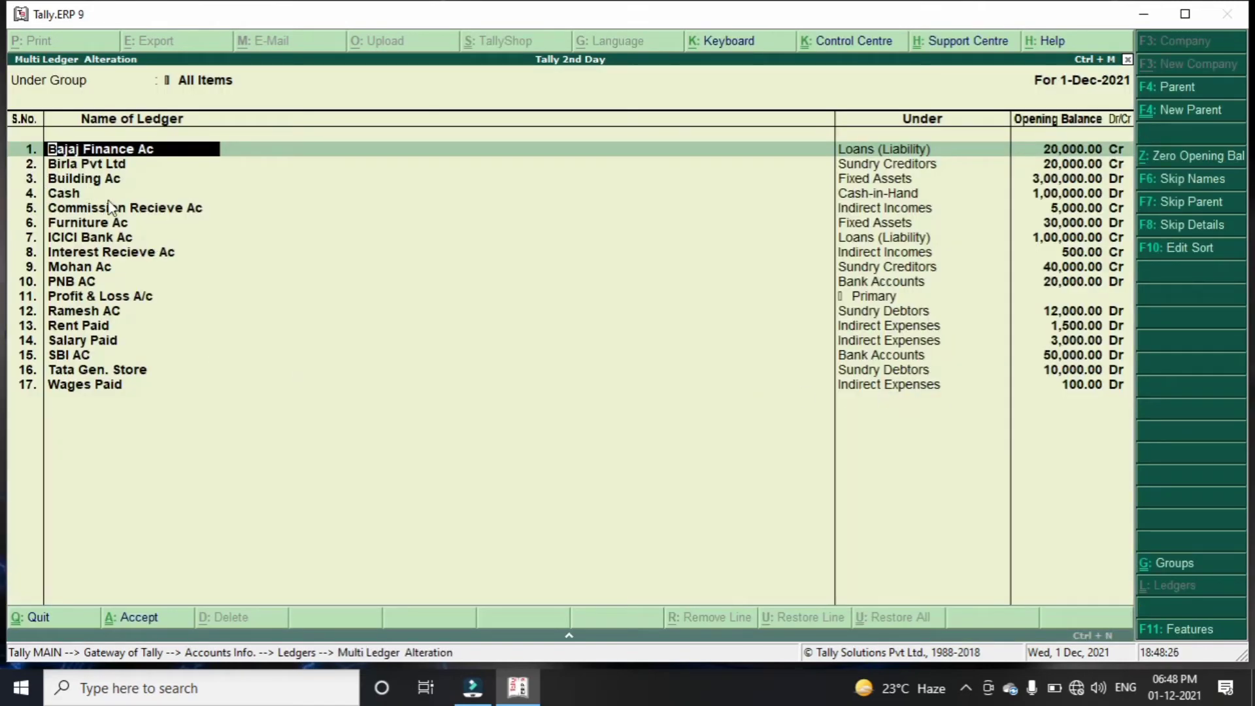
left_click(120, 180)
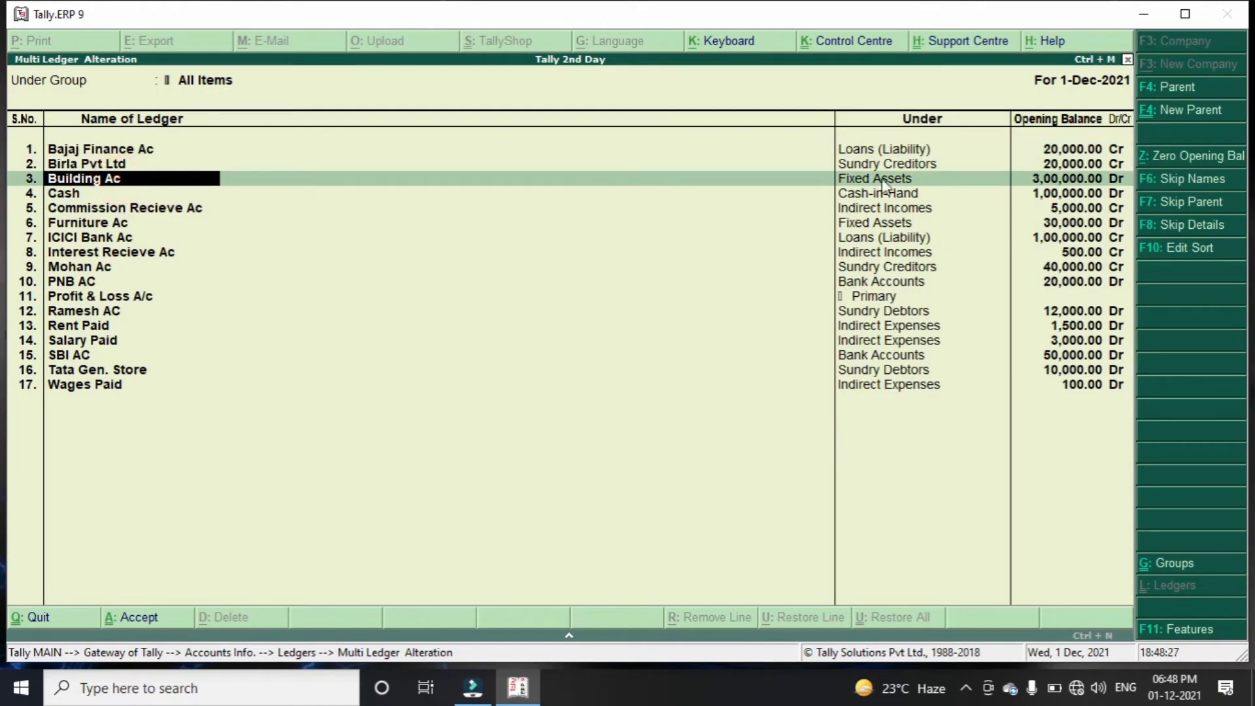
left_click(1047, 186)
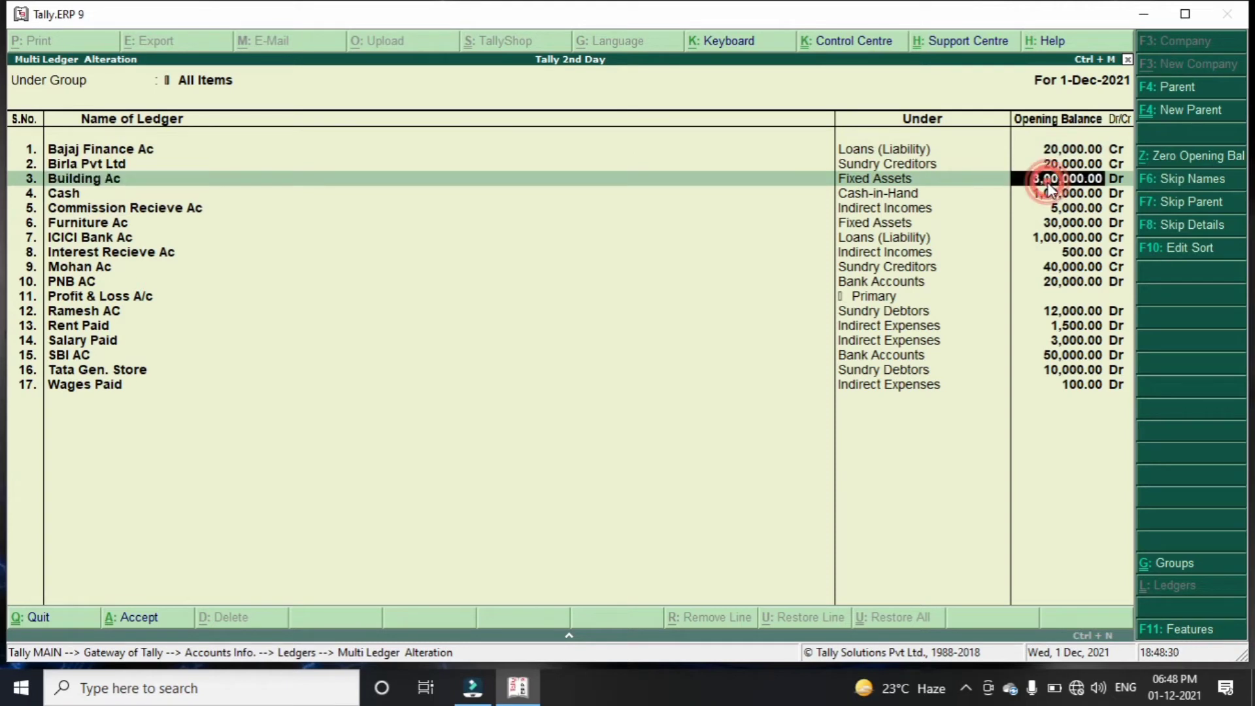
type("200000")
key("Return")
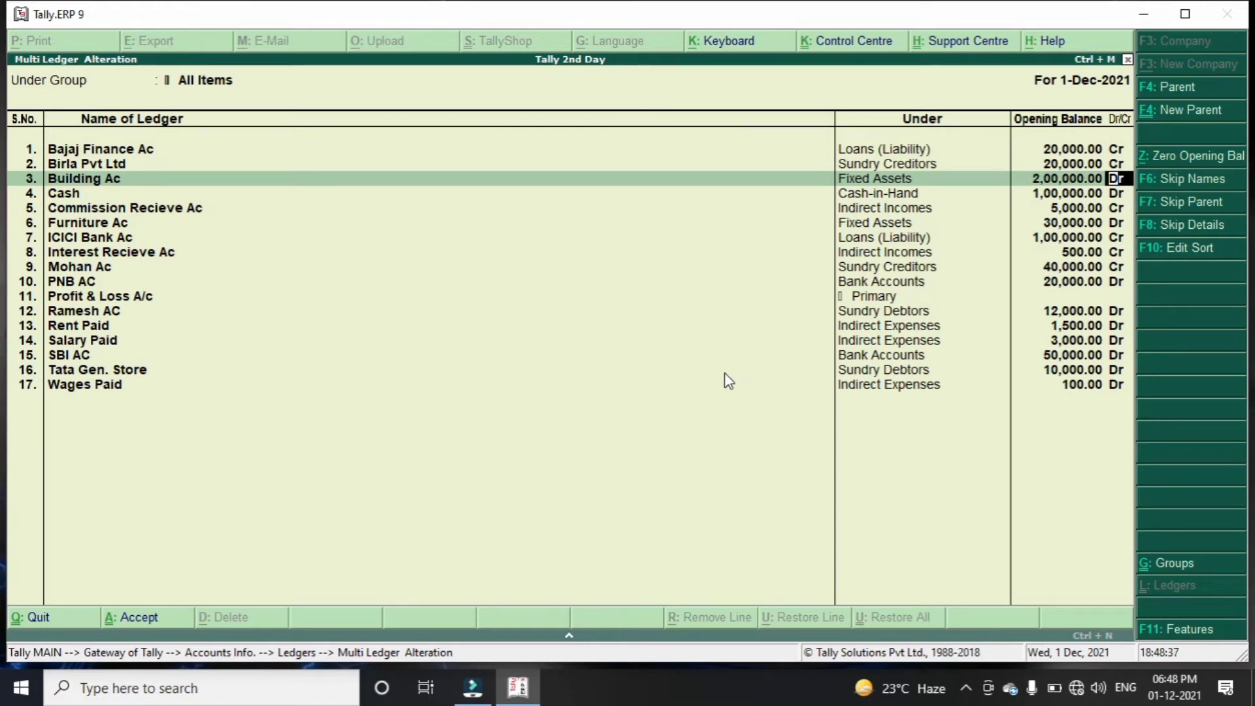
Accept the 30/11/2021 bill-wise breakups for Mohan Ac and Ramesh AC and save all ledgers
key("ctrl+a")
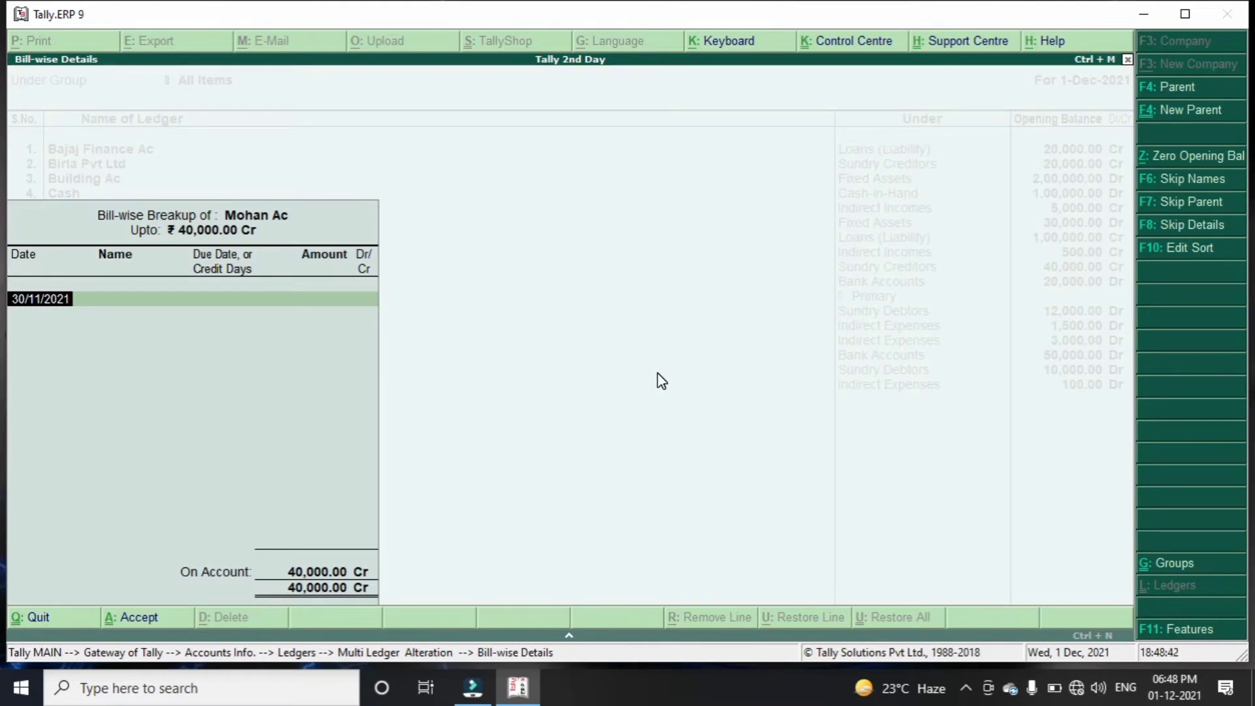
key("BackSpace")
key("BackSpace")
key("BackSpace")
key("BackSpace")
key("BackSpace")
key("BackSpace")
key("BackSpace")
key("BackSpace")
key("BackSpace")
key("BackSpace")
key("Return")
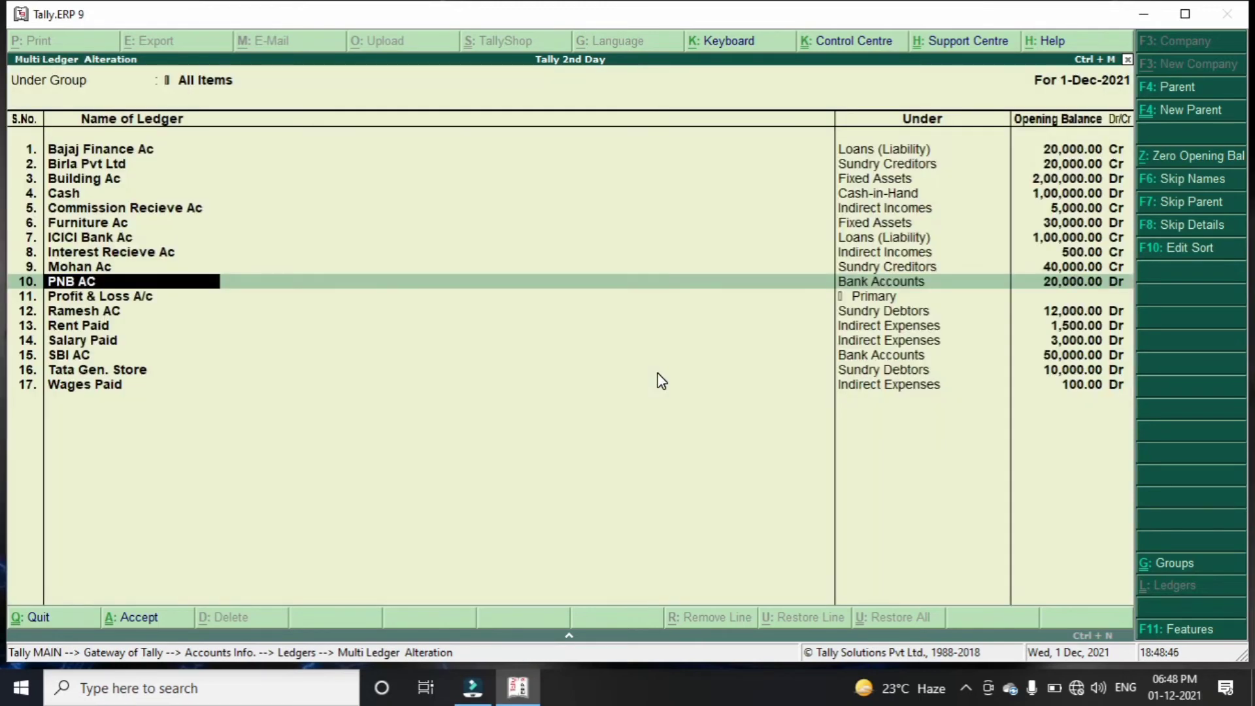
key("ctrl+a")
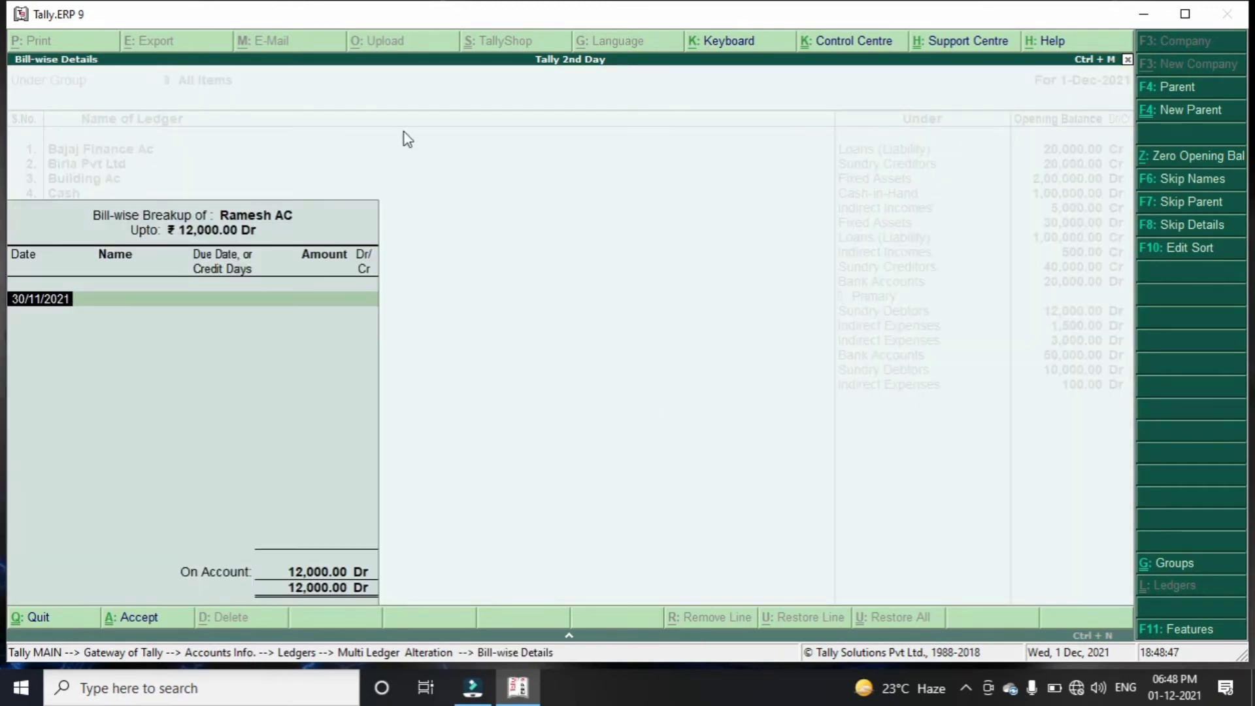
key("ctrl+a")
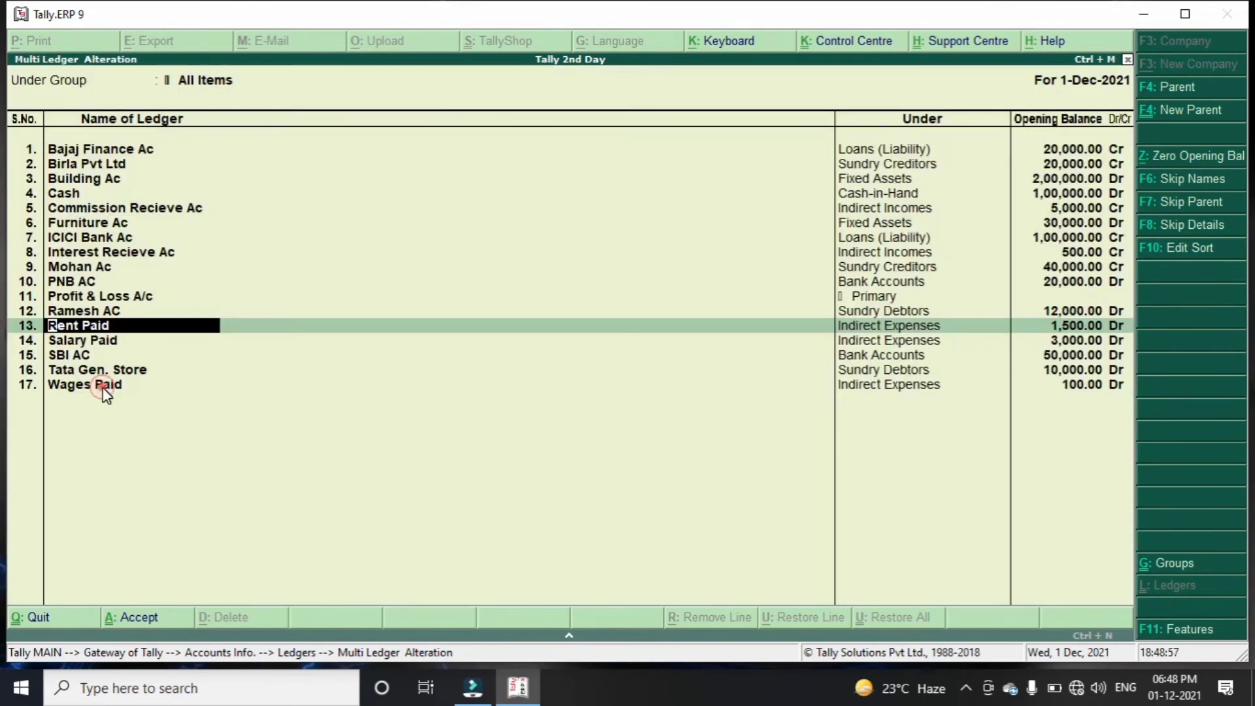
left_click(102, 386)
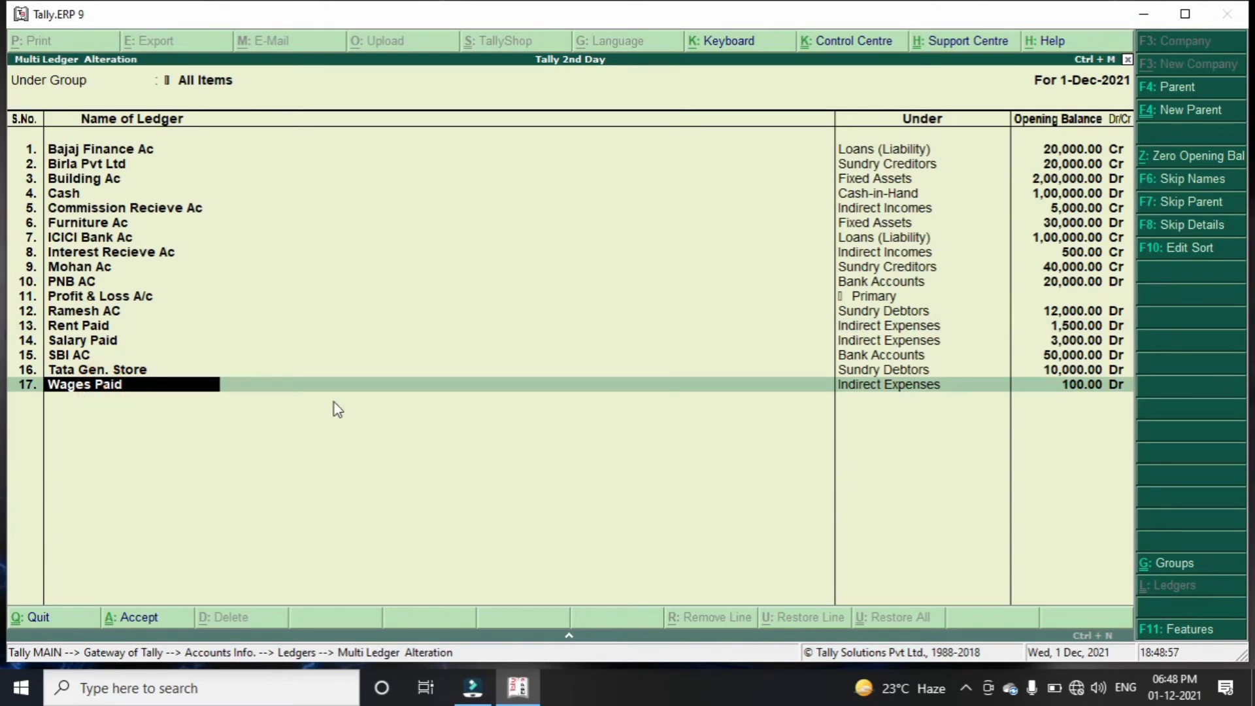
left_click(1082, 386)
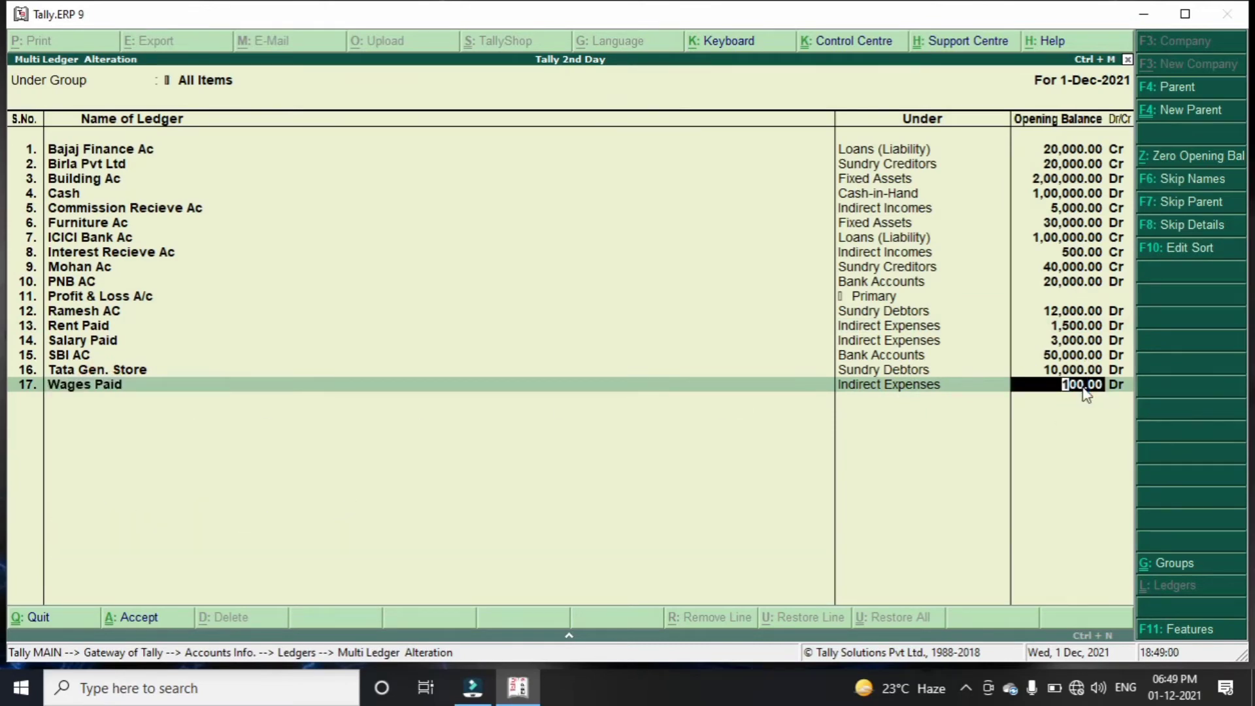
key("ctrl+a")
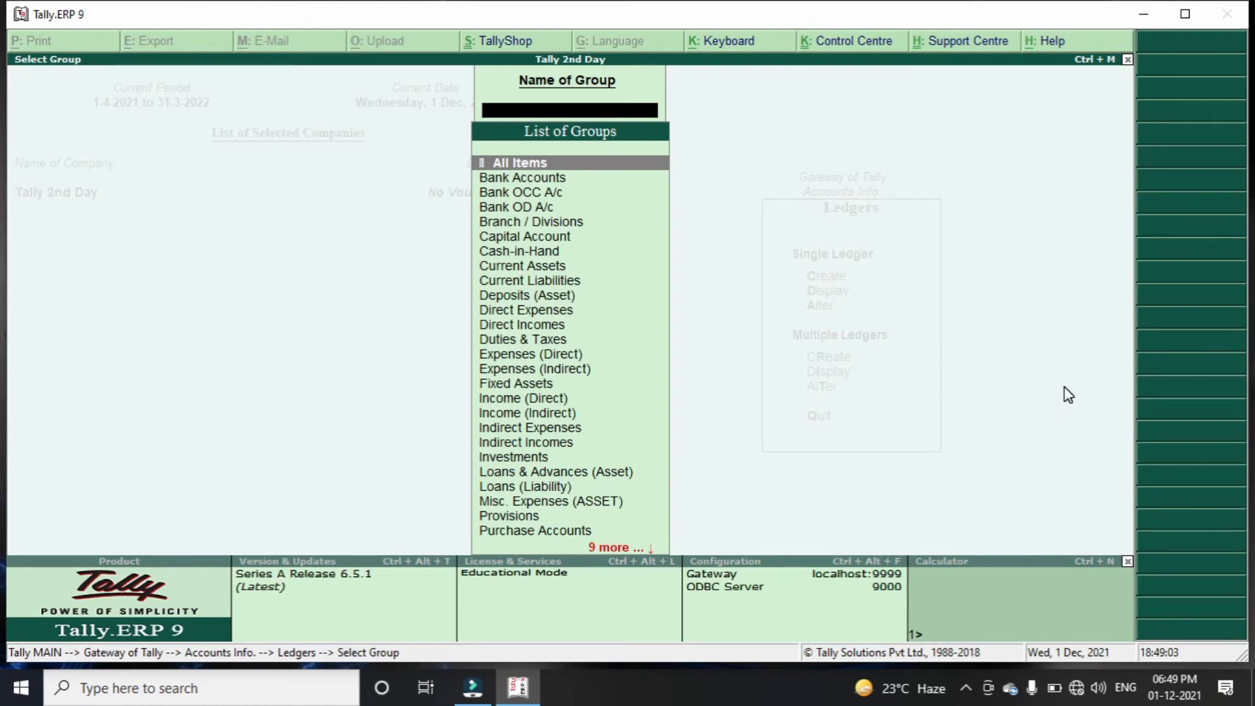
Return to Gateway of Tally and open the Balance Sheet report, totalling 4,22,000.00 on both sides
key("Escape")
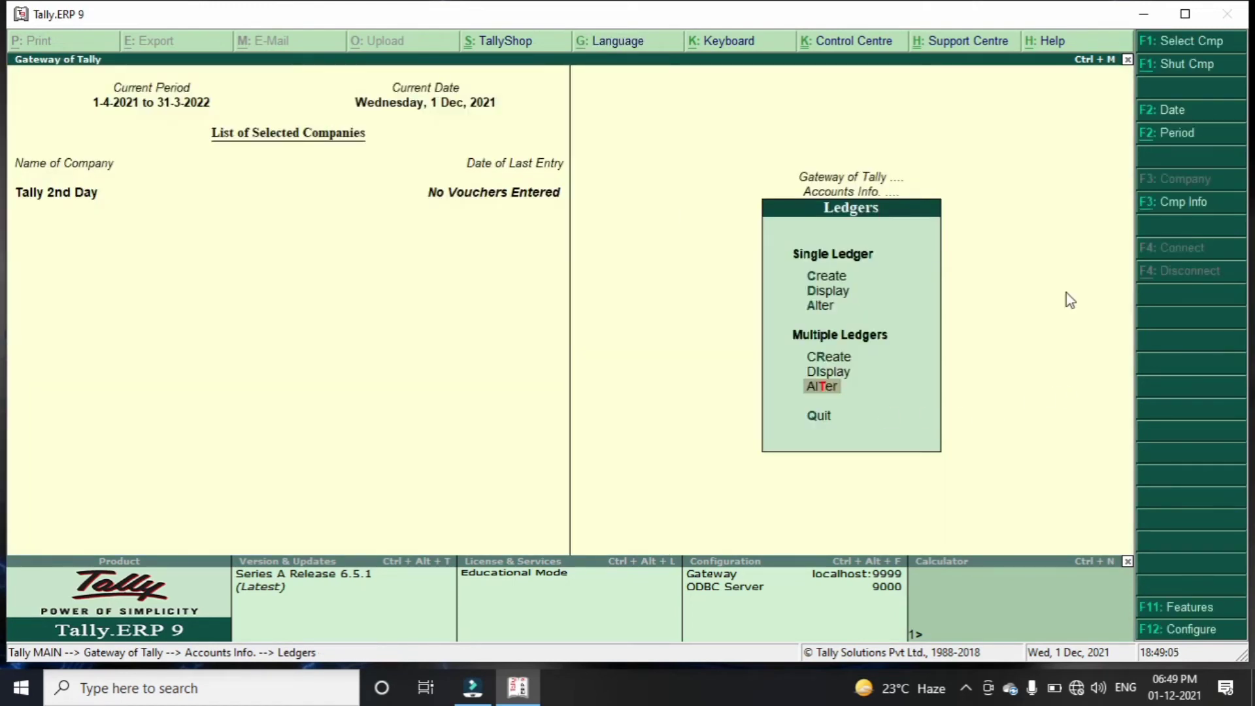
key("Escape")
key("Escape")
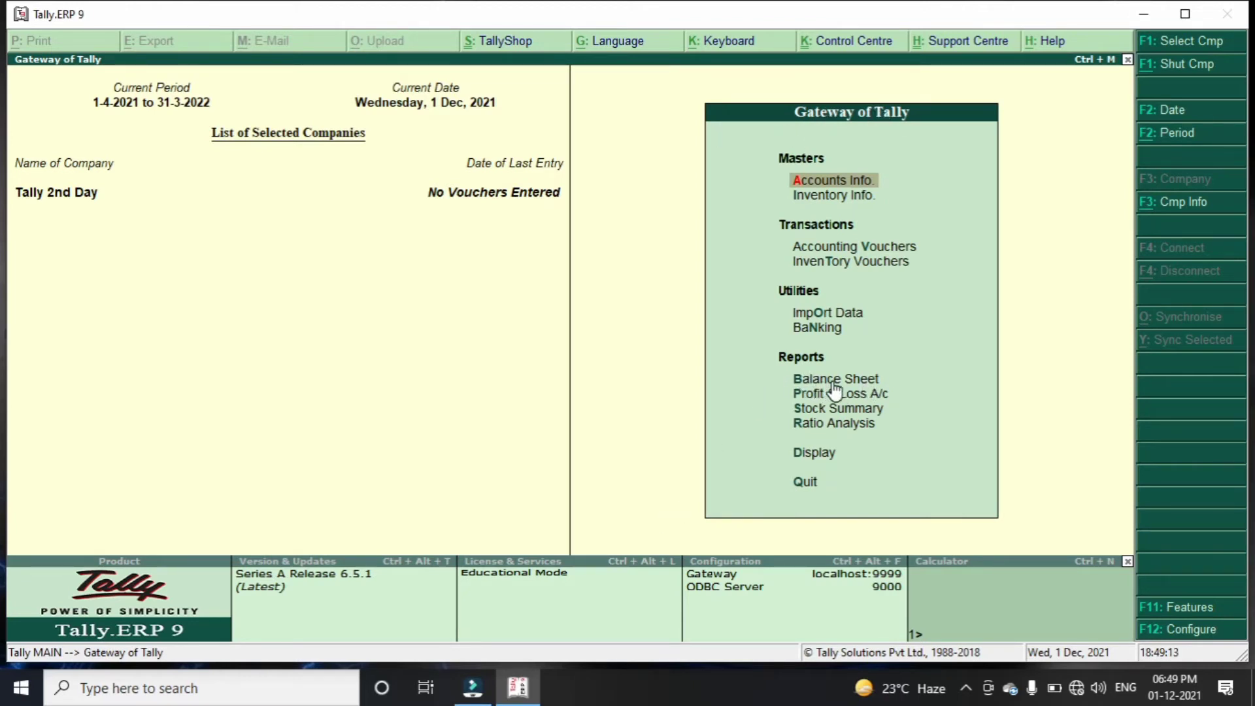
key("Down")
key("Down")
key("Down")
key("Down")
key("Down")
key("Down")
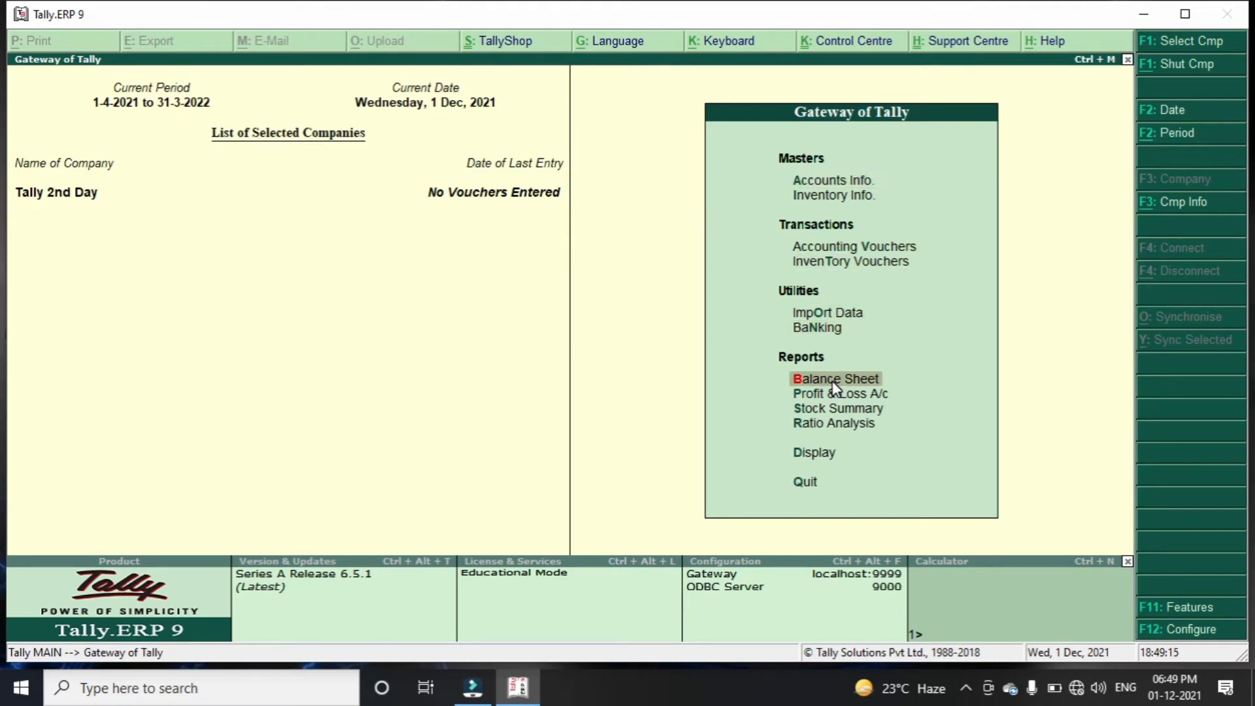
key("Return")
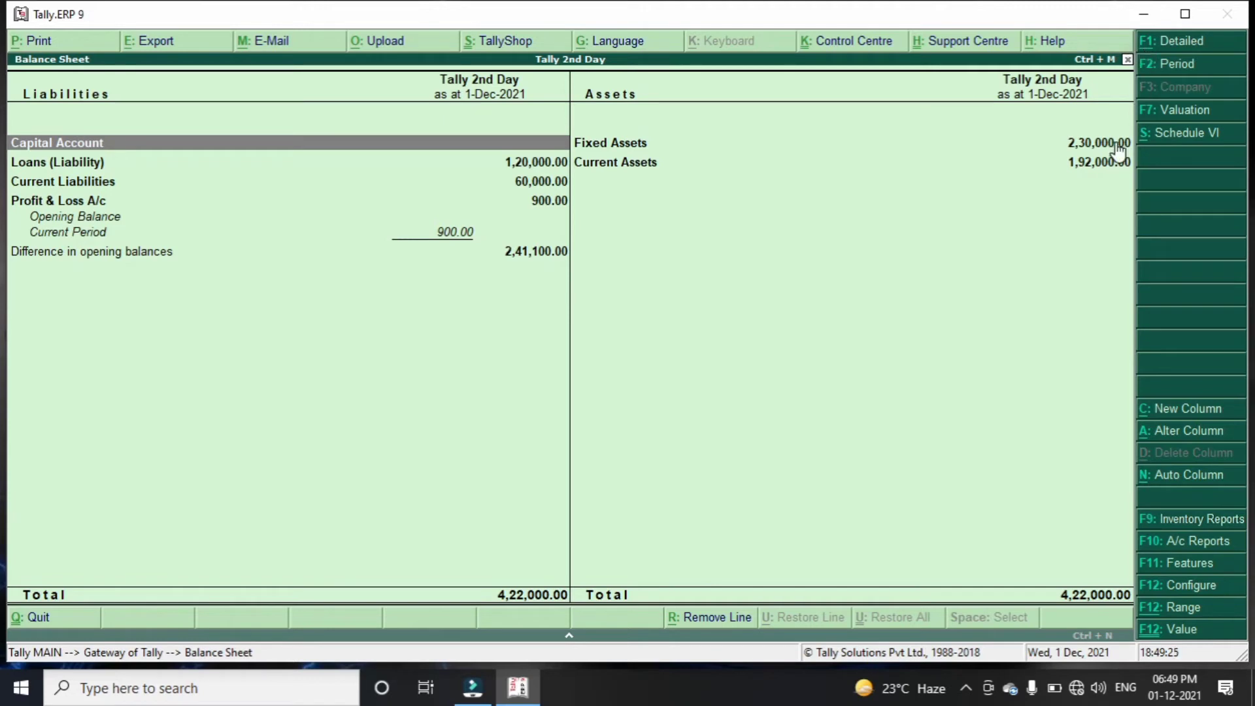
Expand the Balance Sheet to ledger detail and inspect the loans and Sundry Creditors breakdown
key("alt+F1")
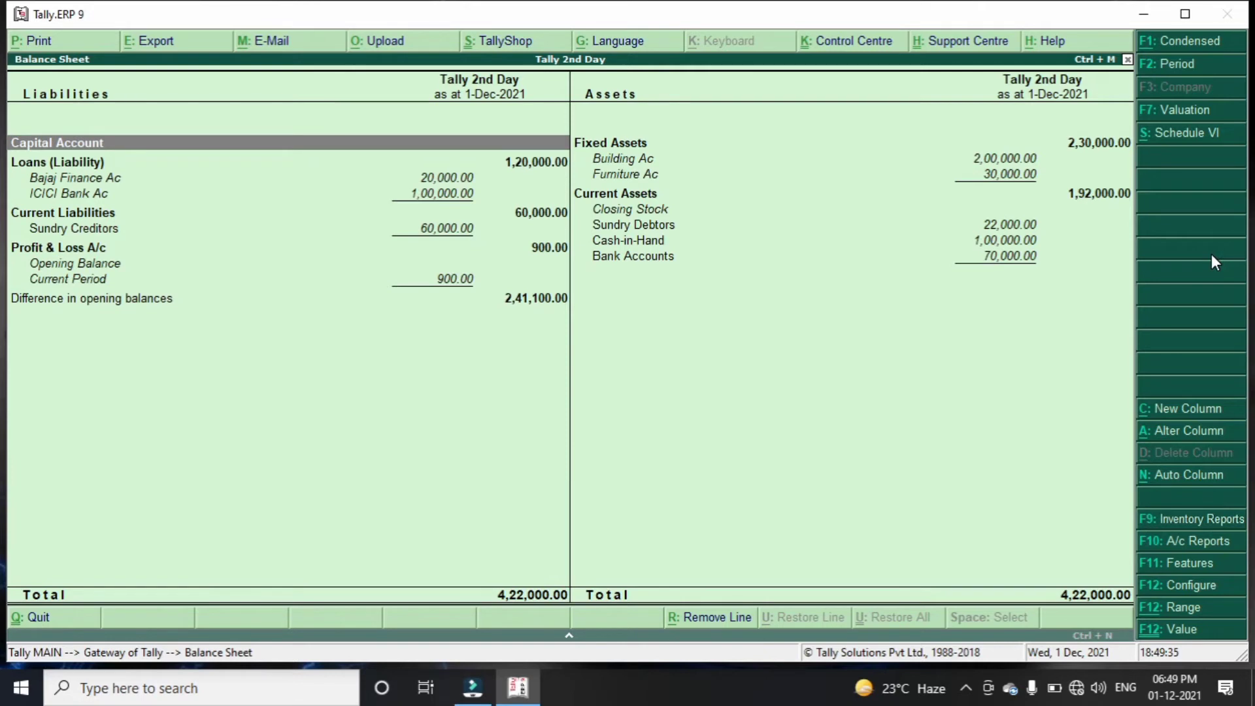
key("Down")
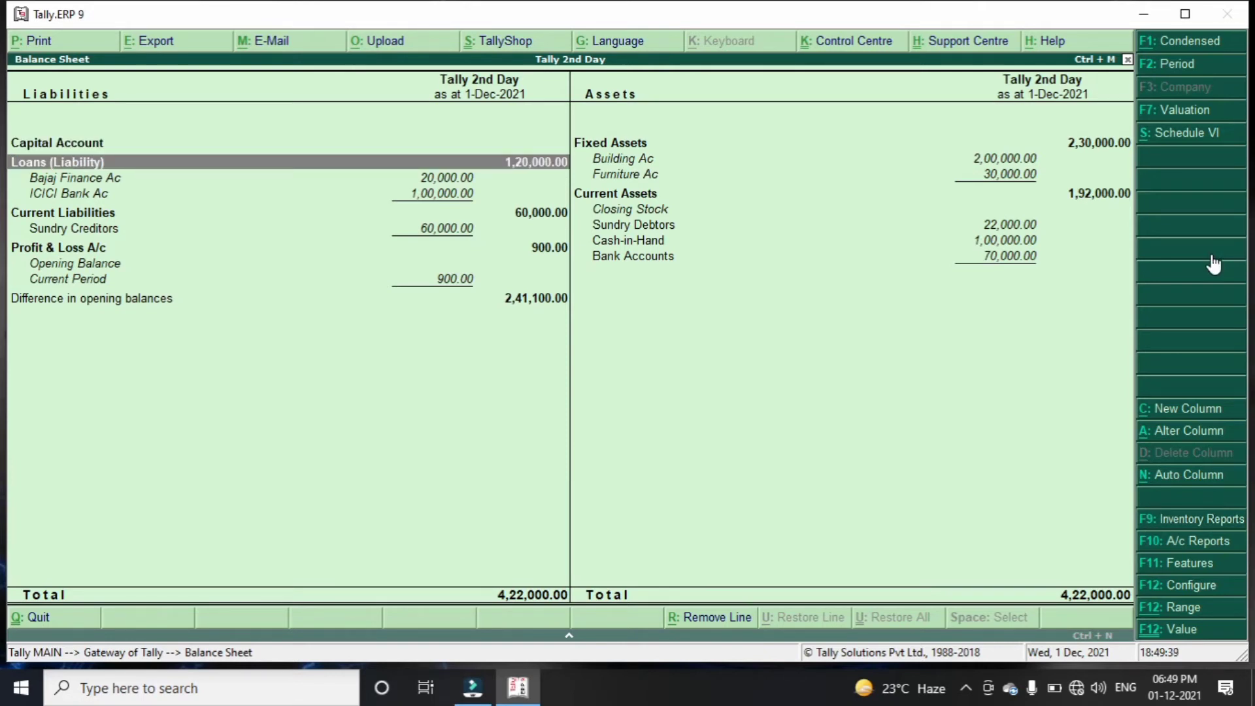
key("Down")
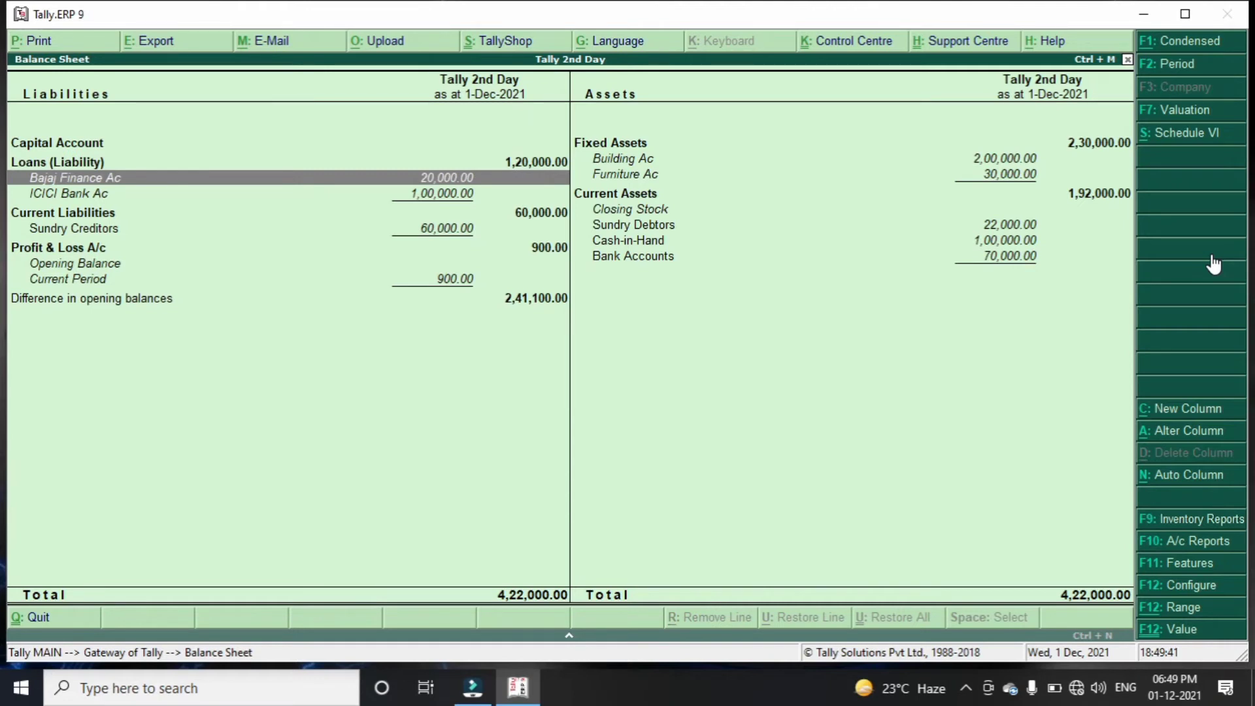
key("Down")
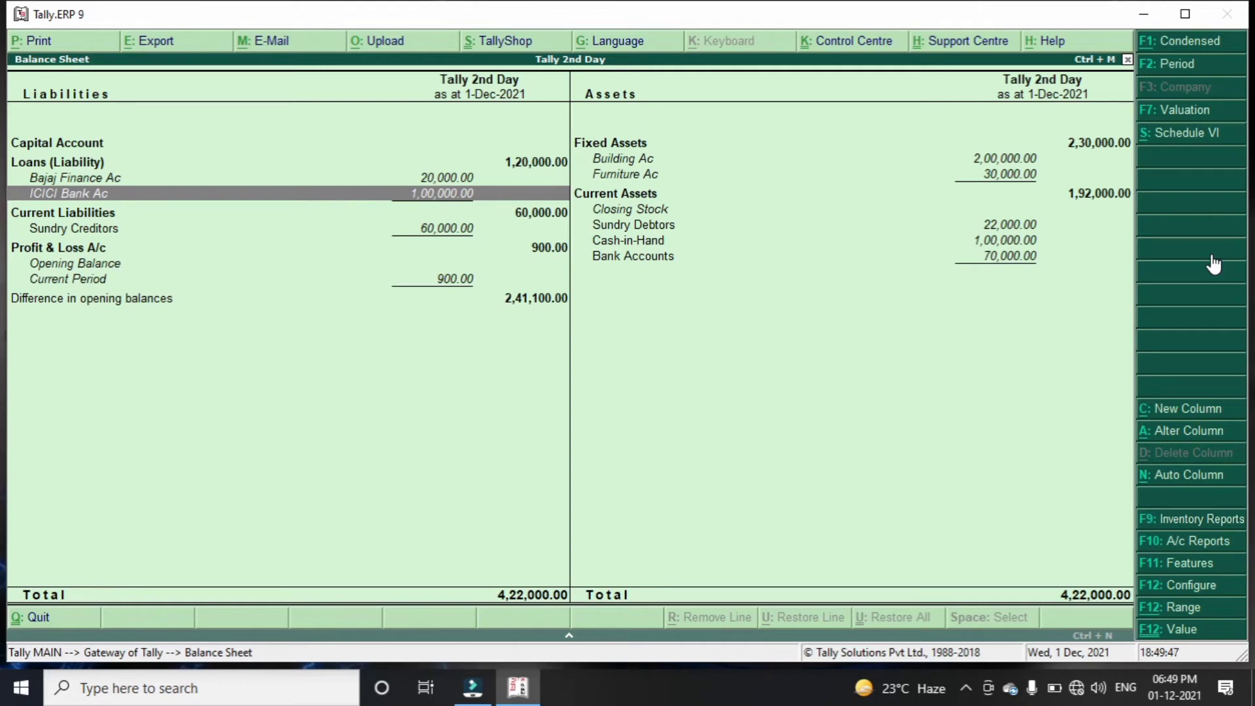
key("Down")
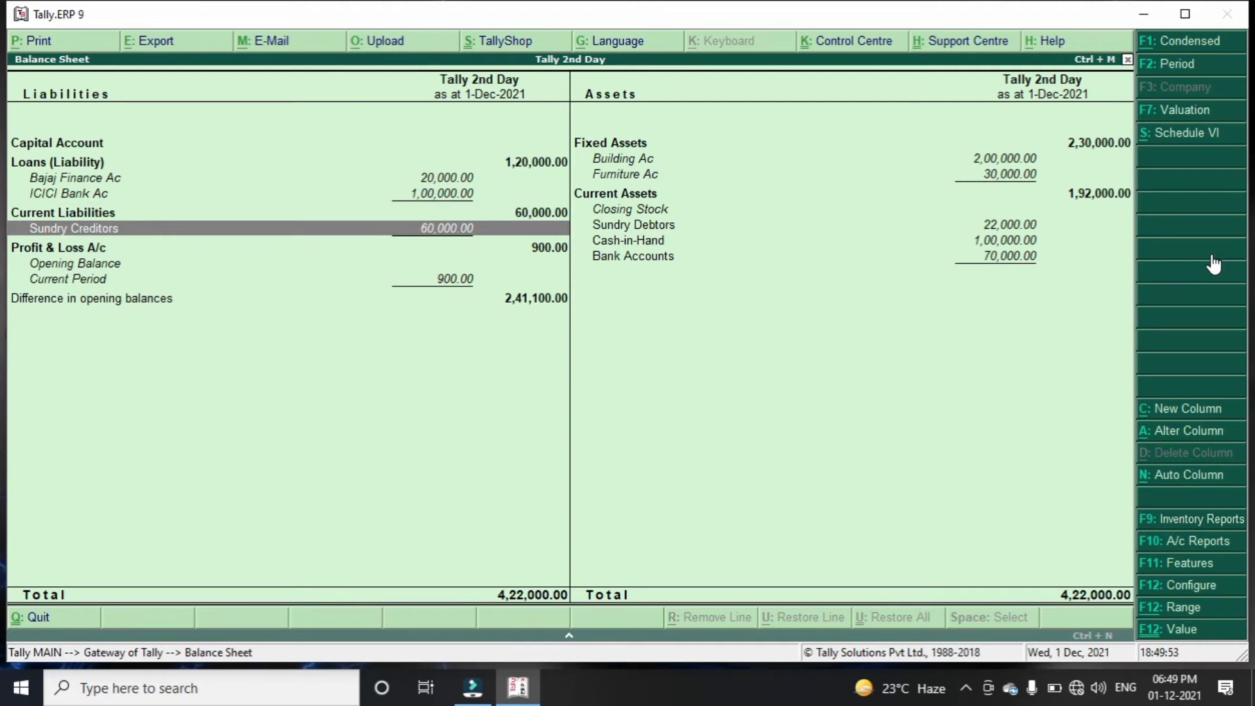
key("Return")
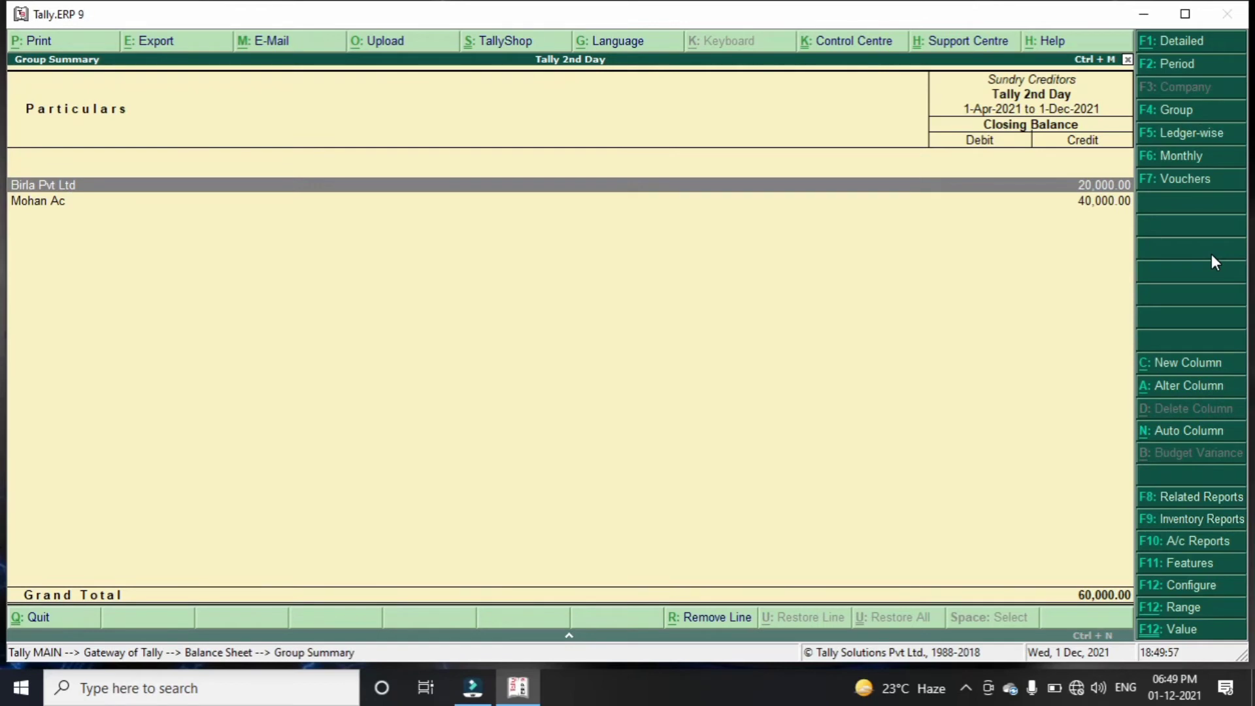
key("Down")
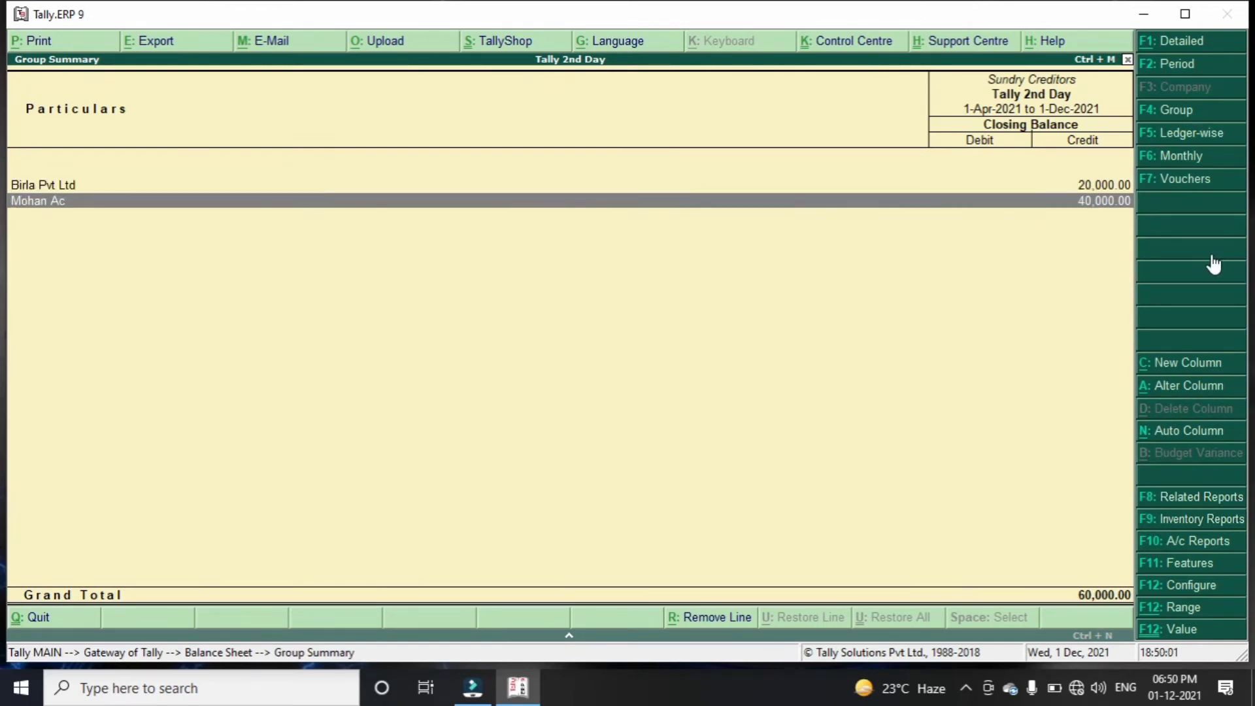
key("Escape")
Review the Profit & Loss A/c report's expenses, incomes and Nett Profit
key("Down")
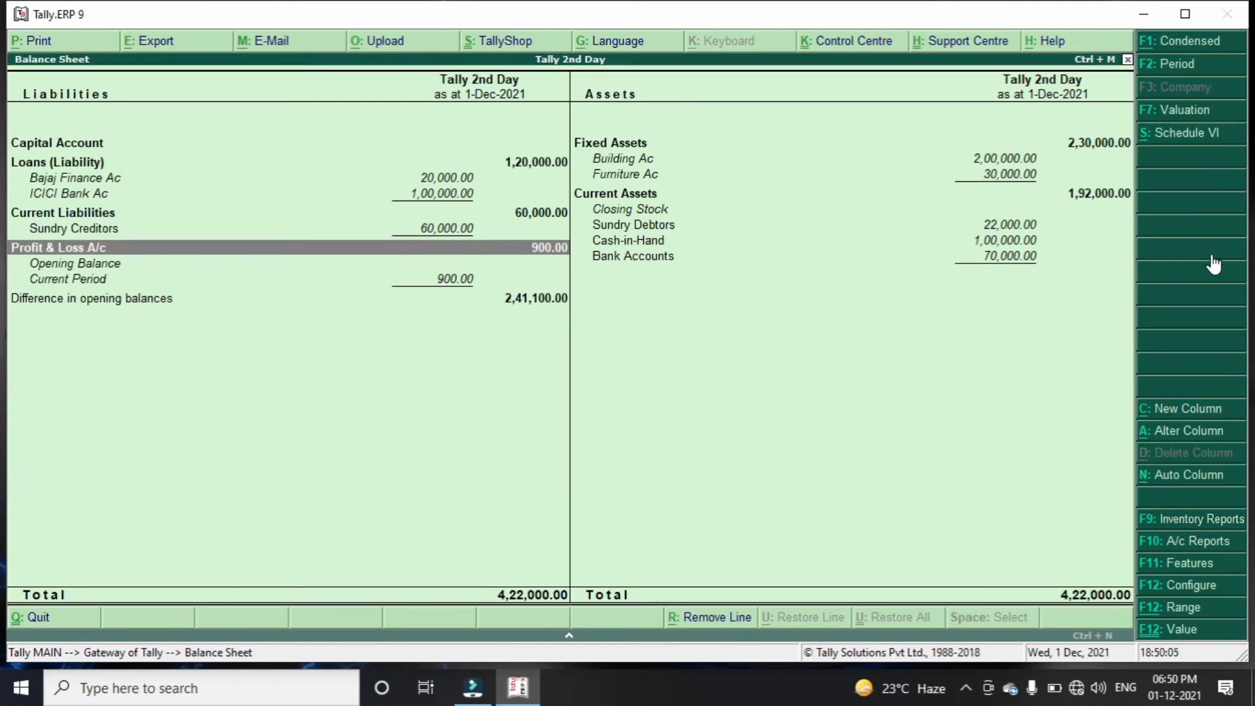
key("Return")
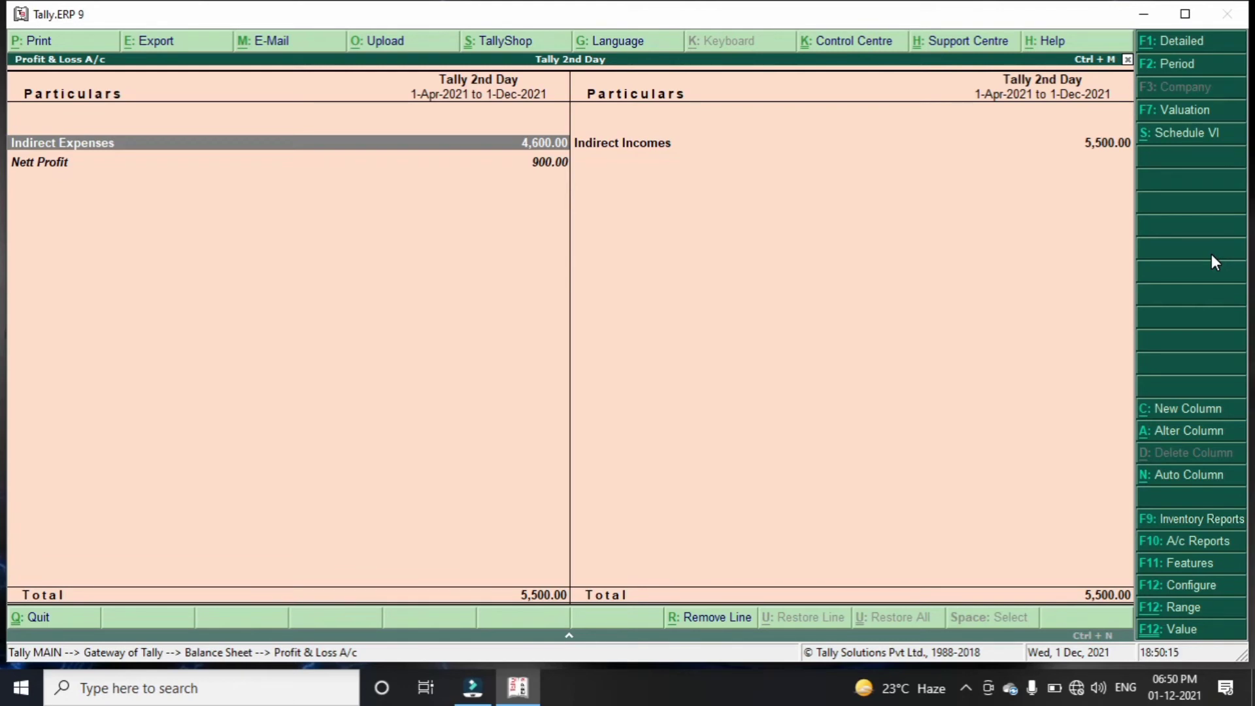
key("Right")
key("Left")
key("Down")
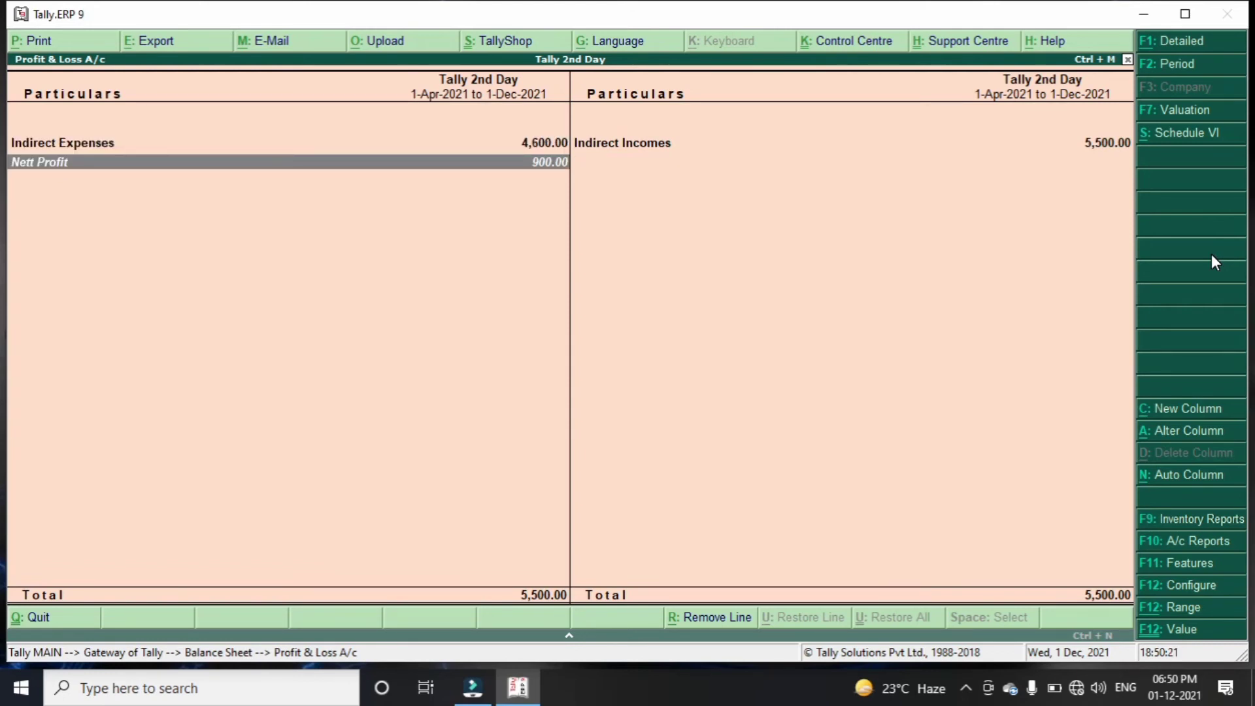
key("Escape")
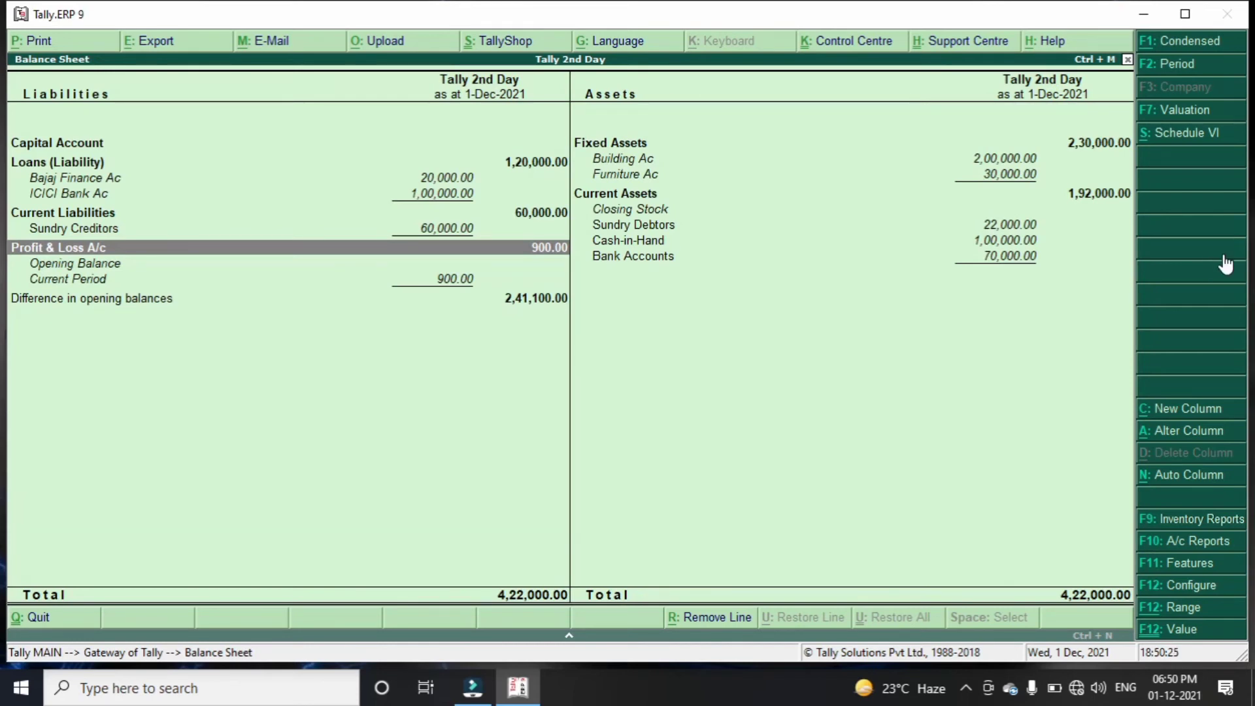
Review the fixed assets and the Sundry Debtors breakdown (22,000.00, Tata Gen. Store)
key("Right")
key("Up")
key("Up")
key("Up")
key("Up")
key("Up")
key("Up")
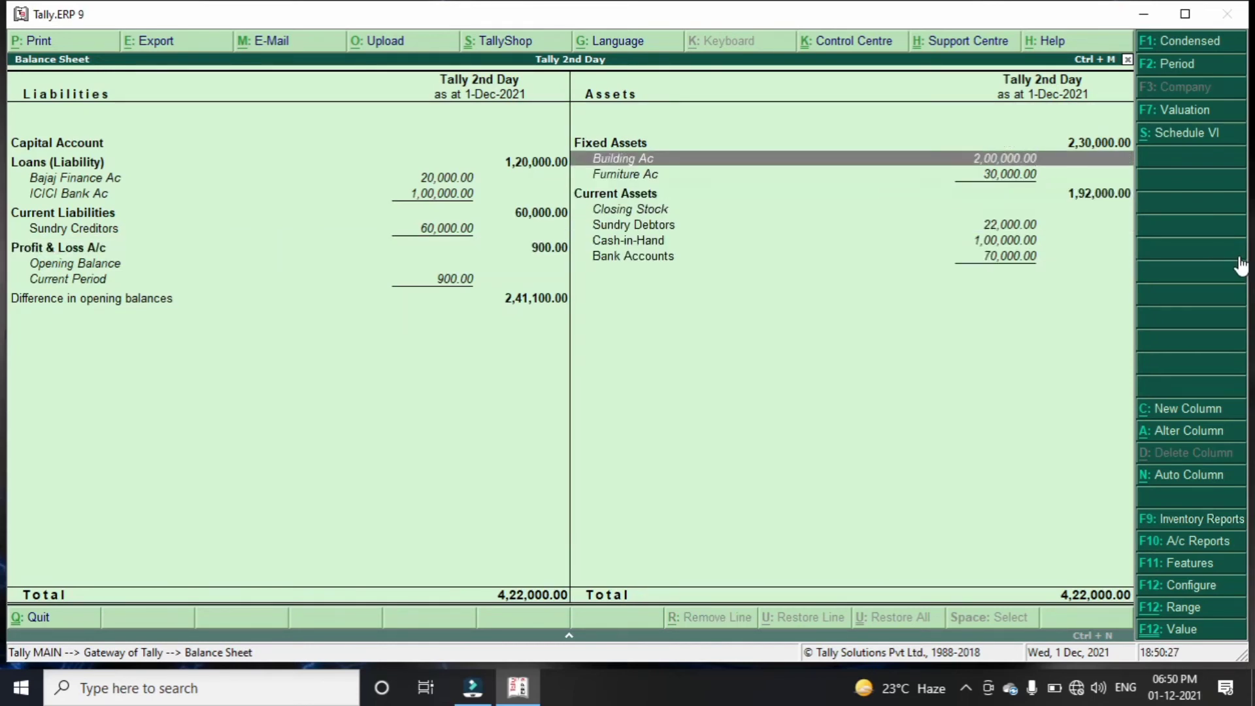
key("Up")
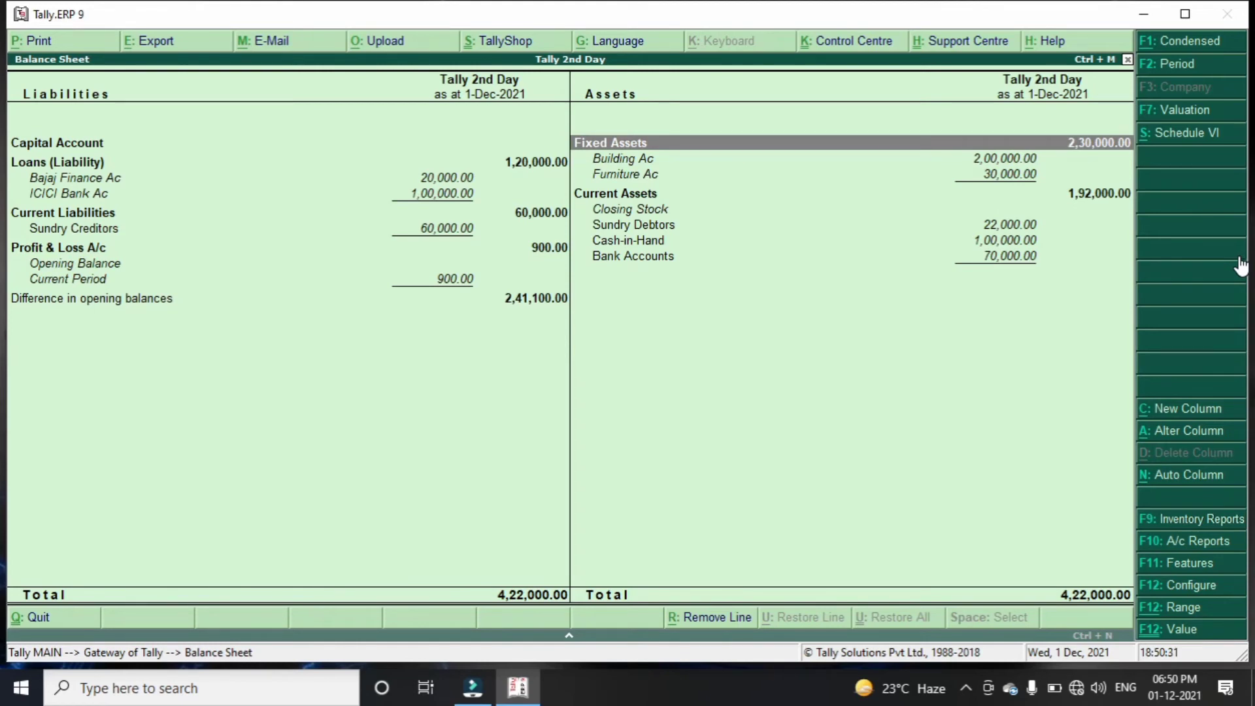
key("Down")
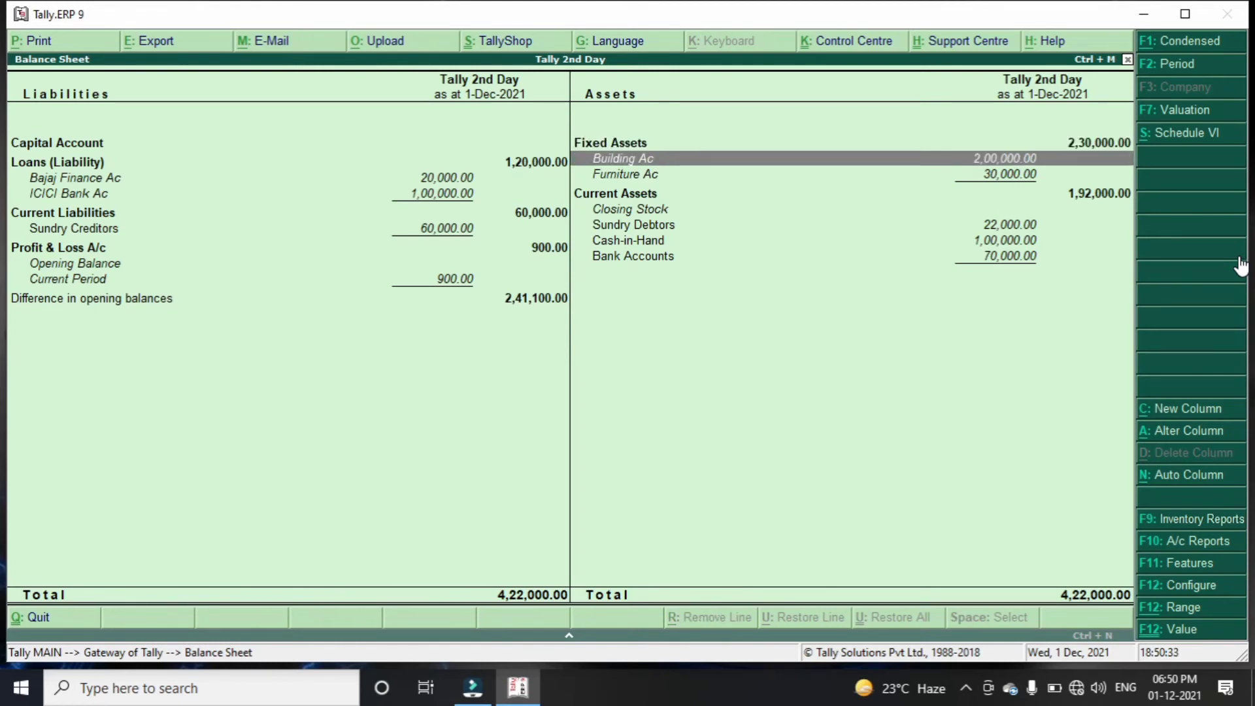
key("Down")
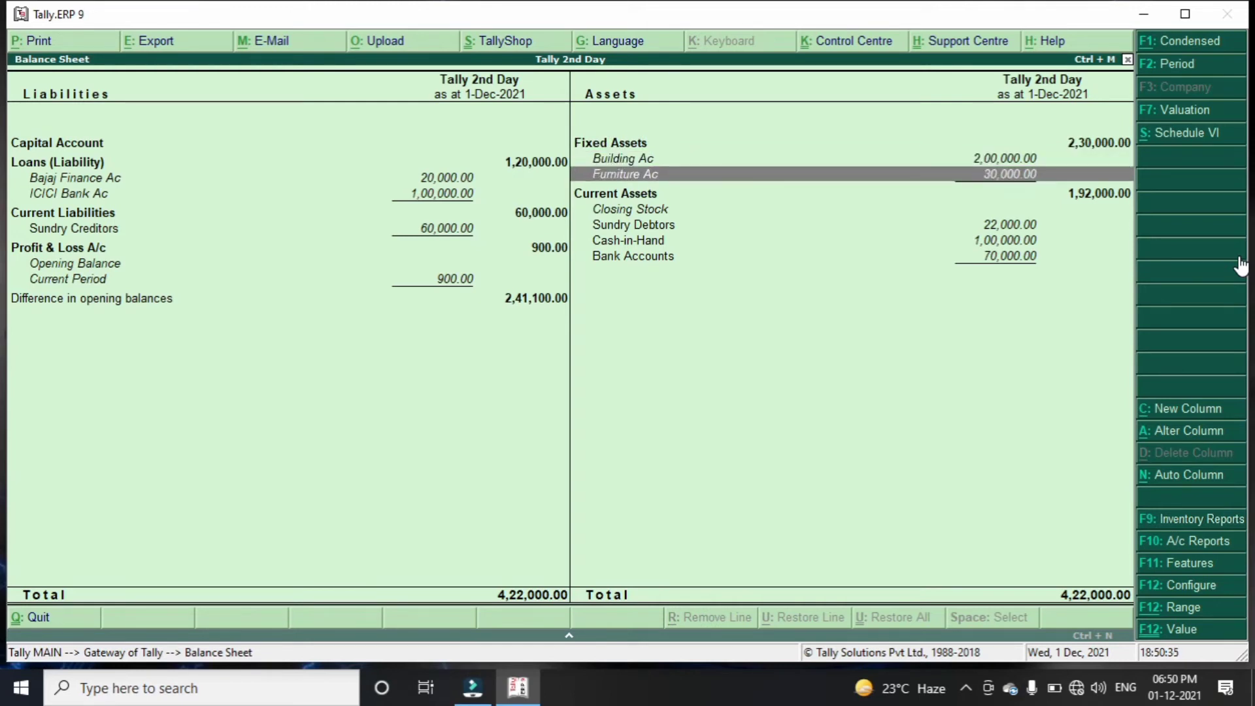
key("Down")
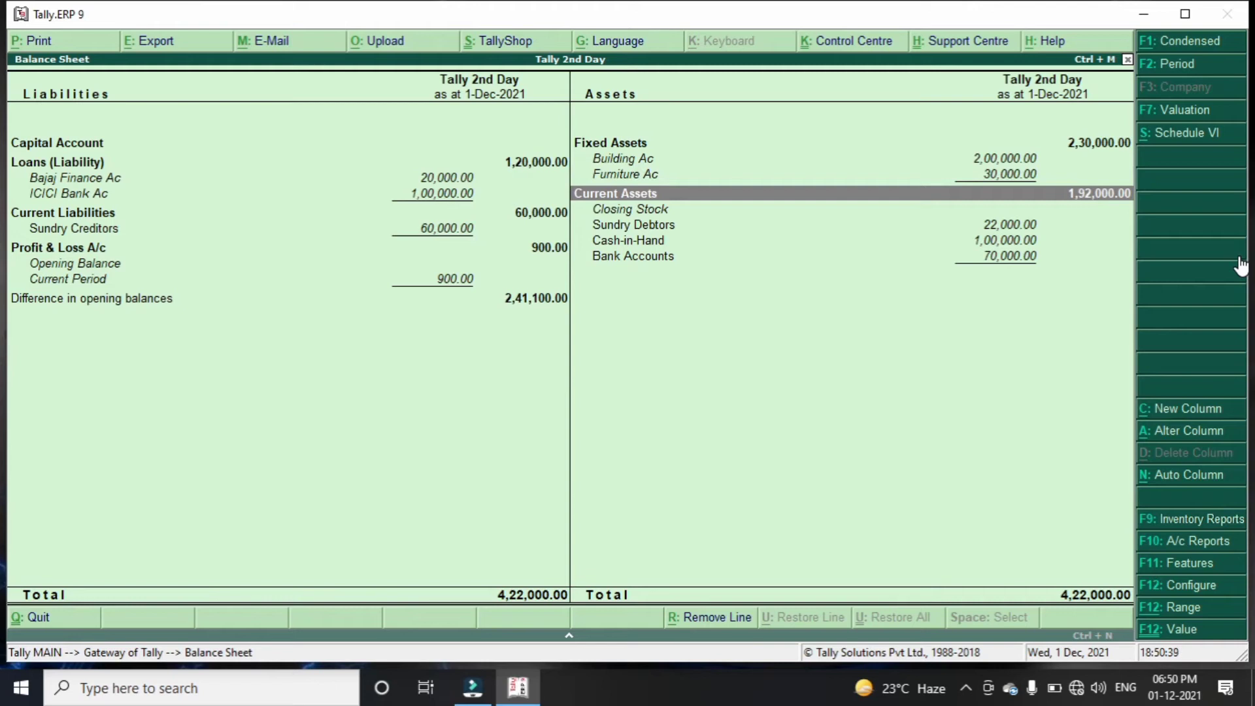
key("Down")
key("Down")
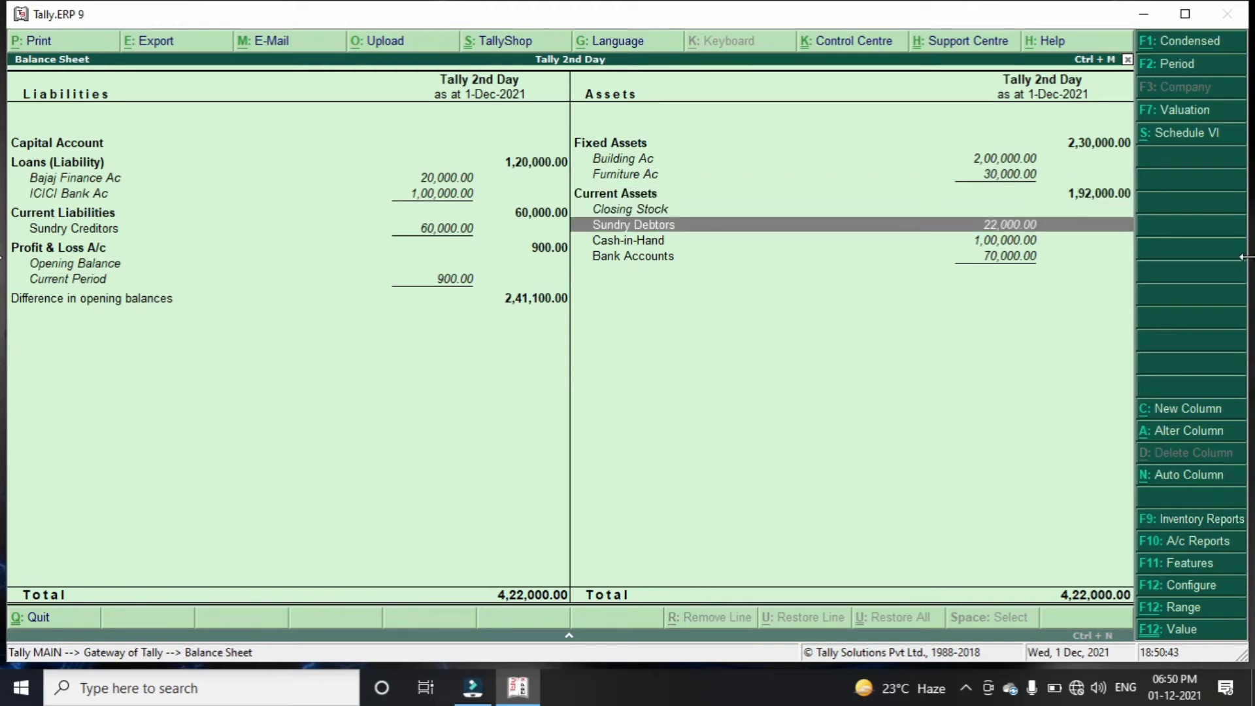
key("Return")
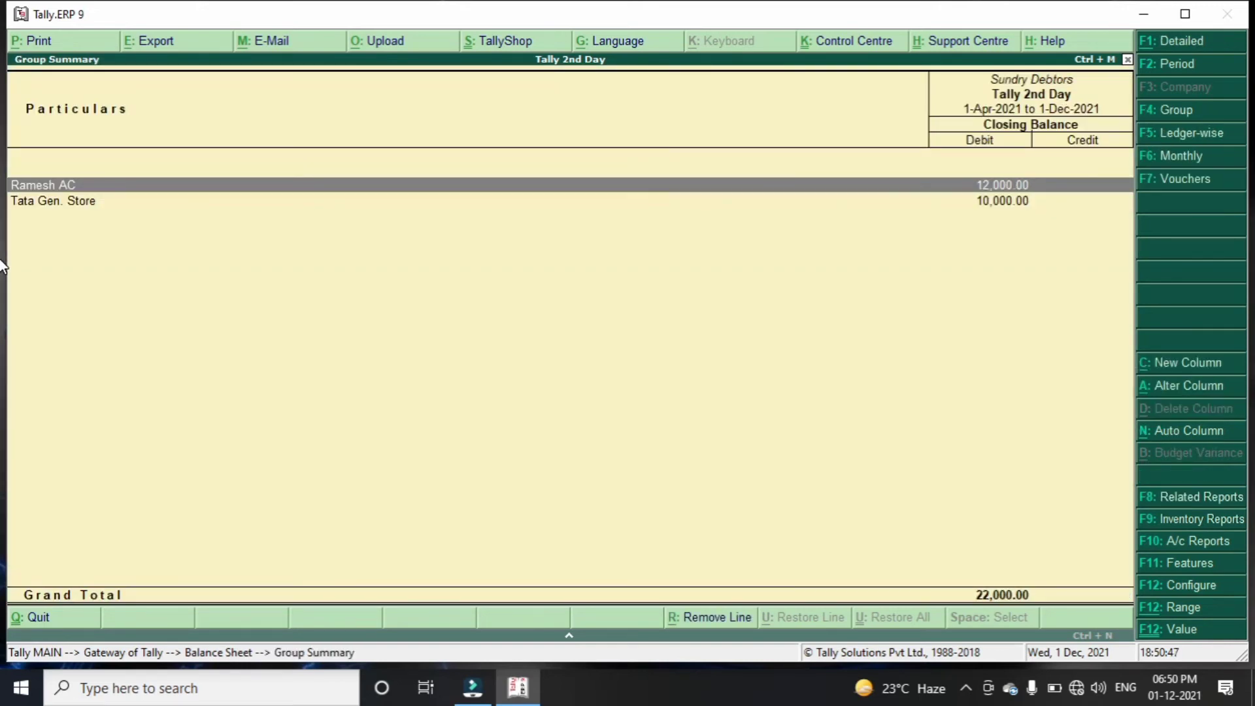
key("Down")
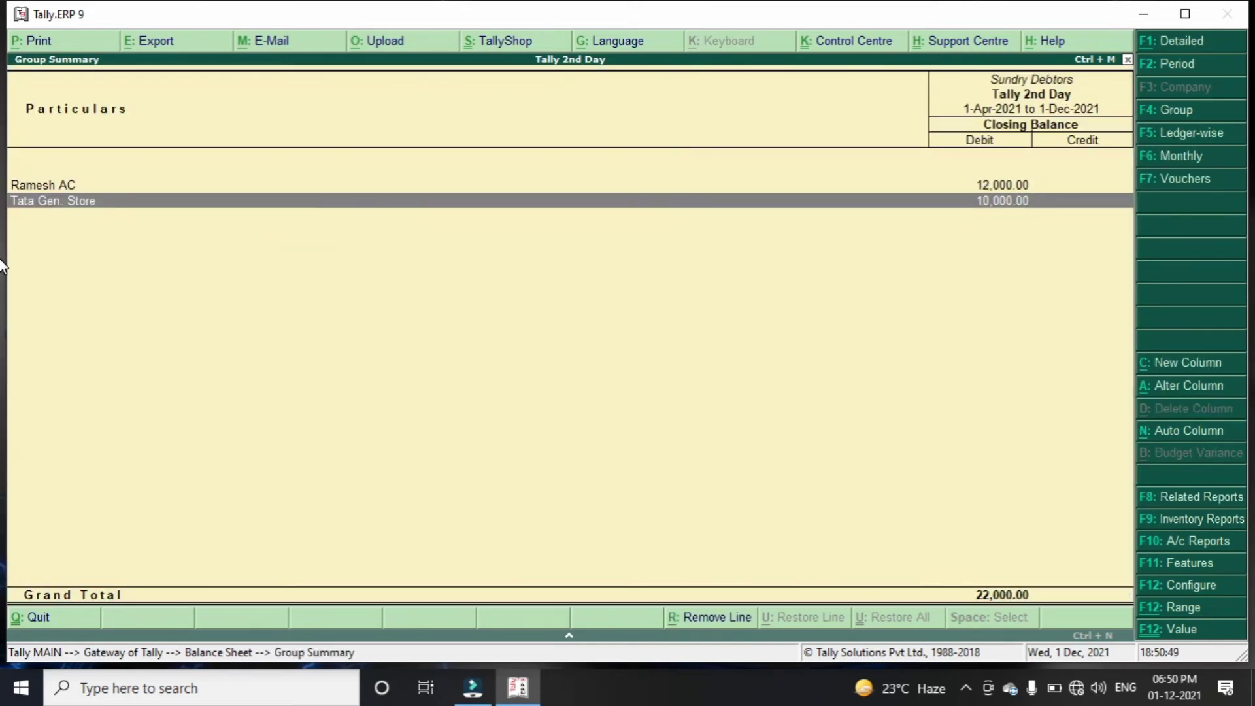
key("Escape")
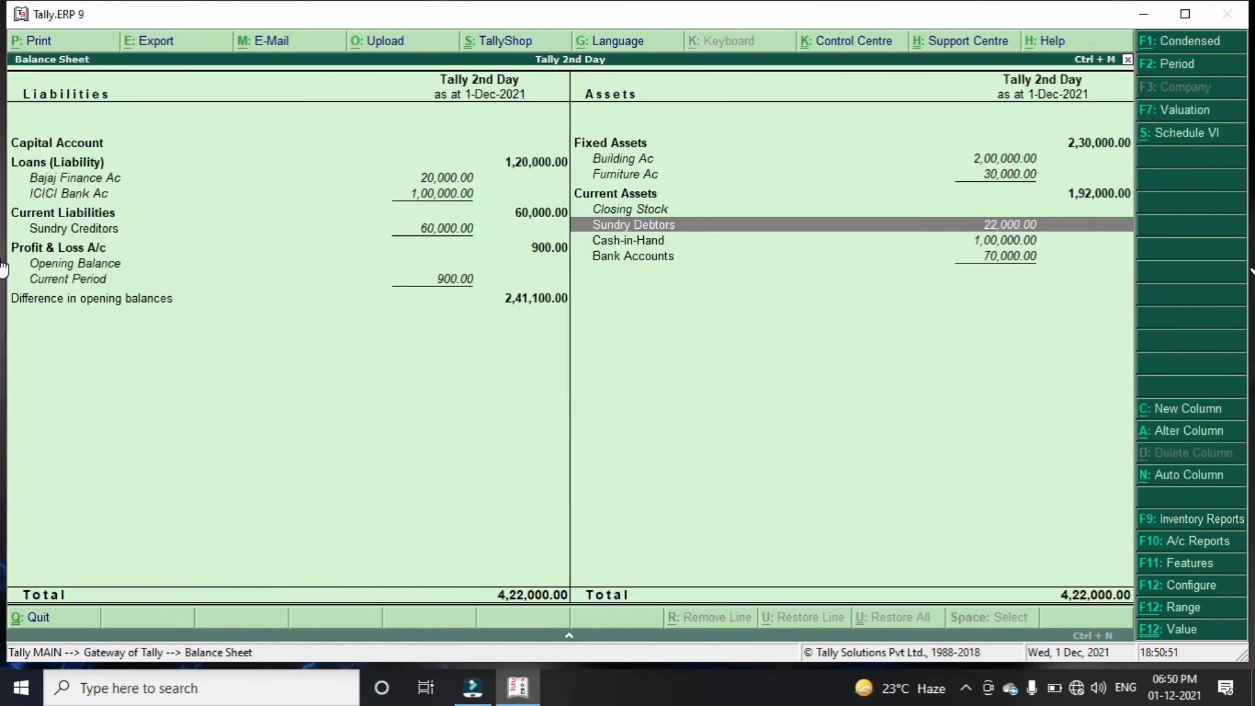
Check the Bank Accounts group summary (70,000.00) split into PNB AC and SBI AC
key("Down")
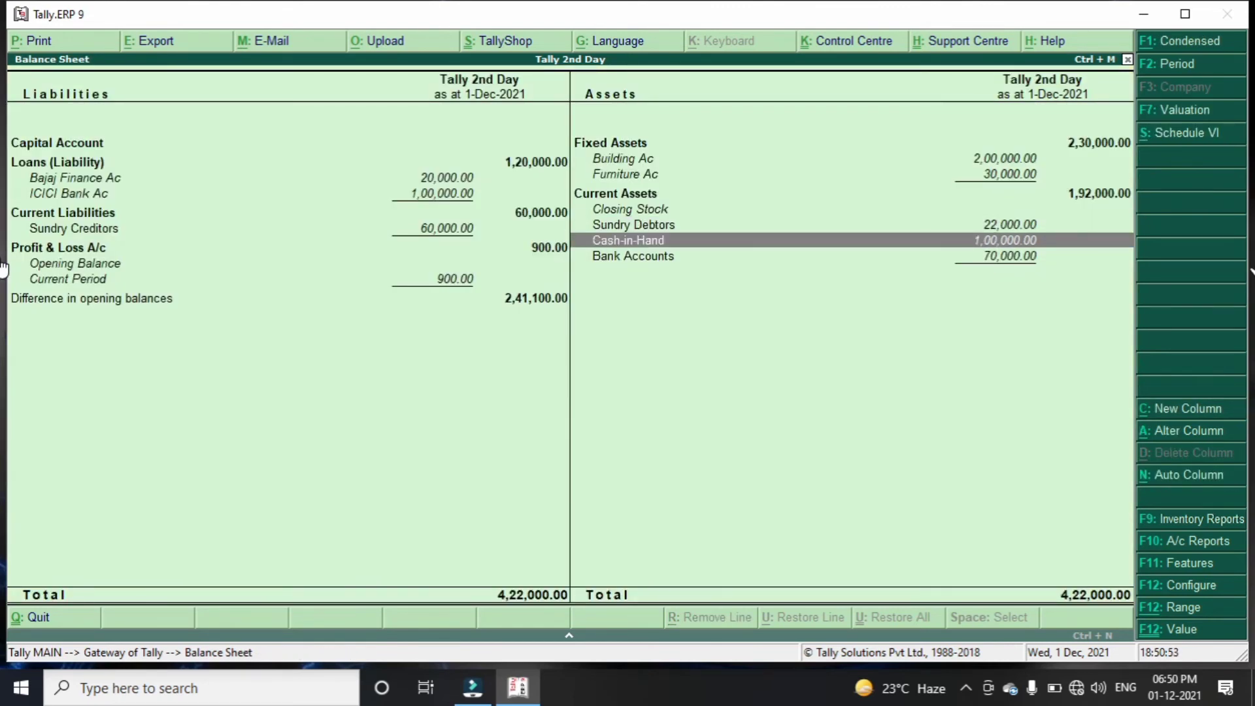
key("Down")
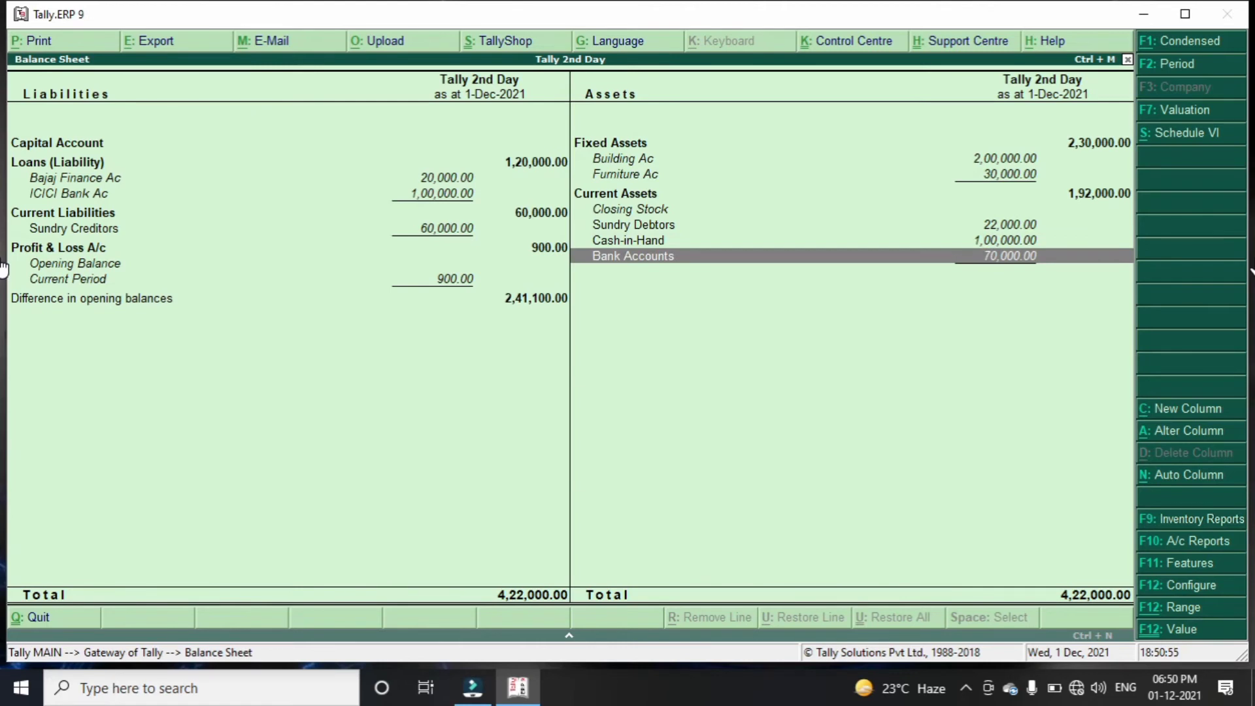
key("Return")
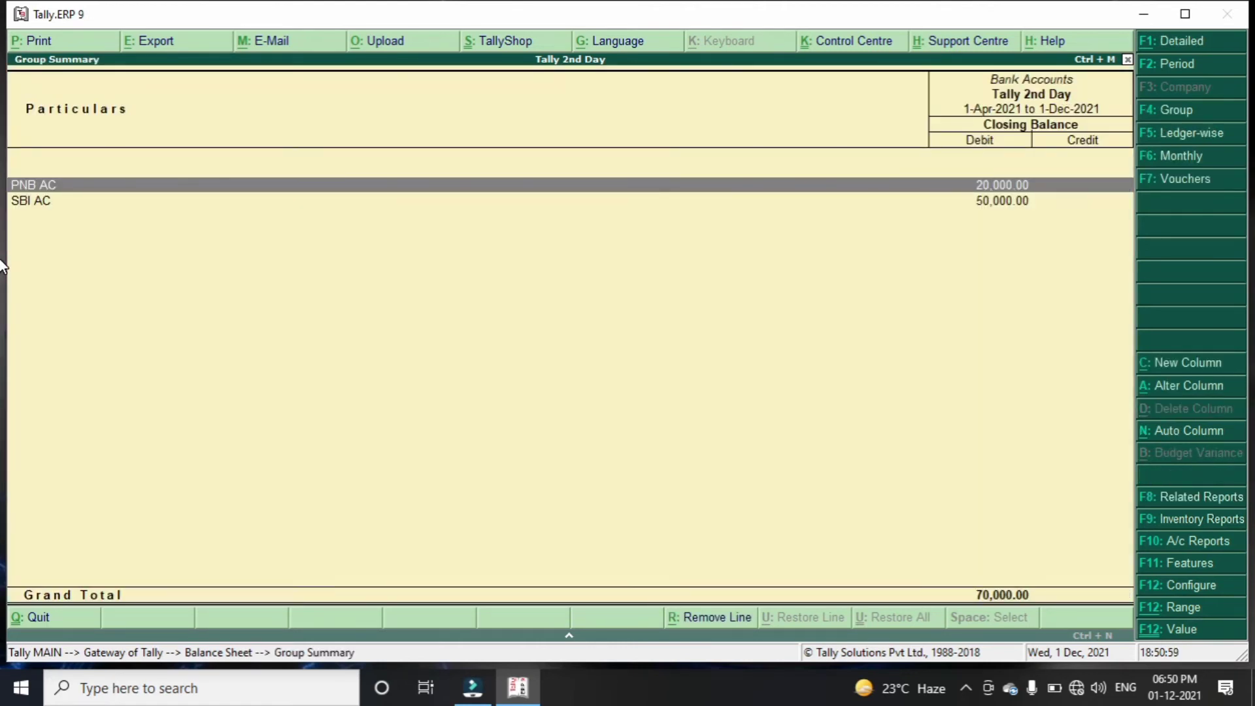
key("Down")
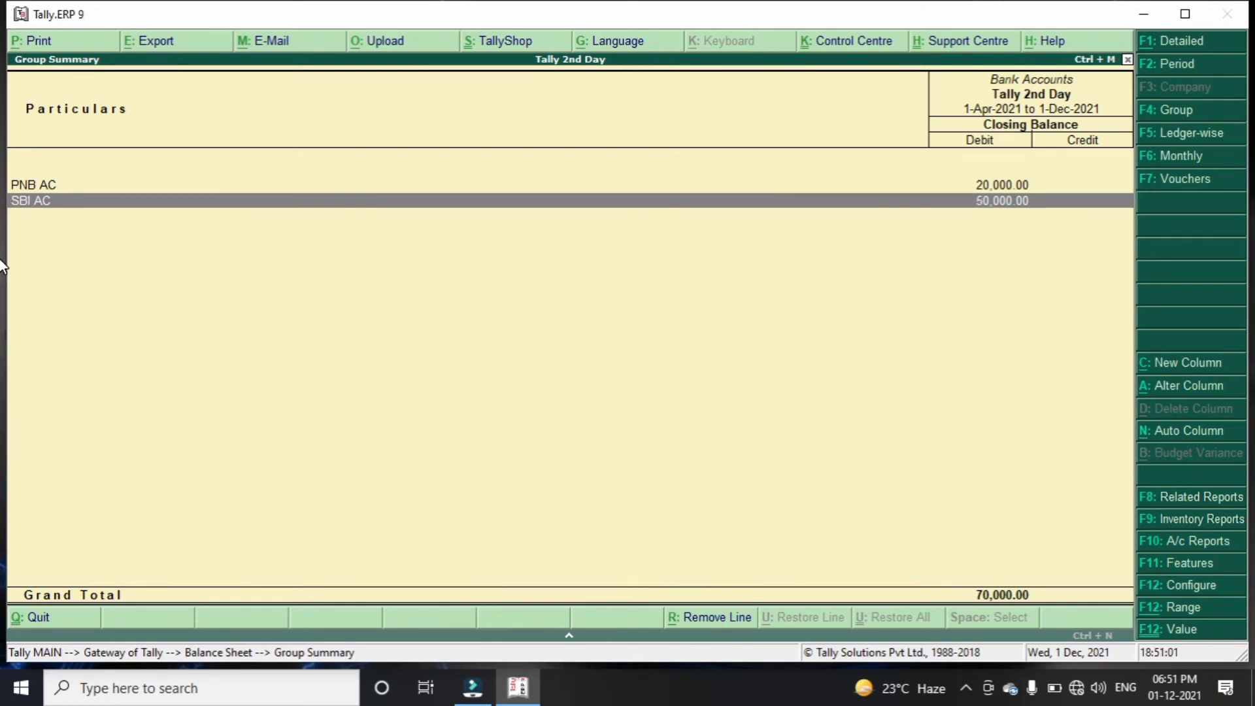
key("Escape")
key("Left")
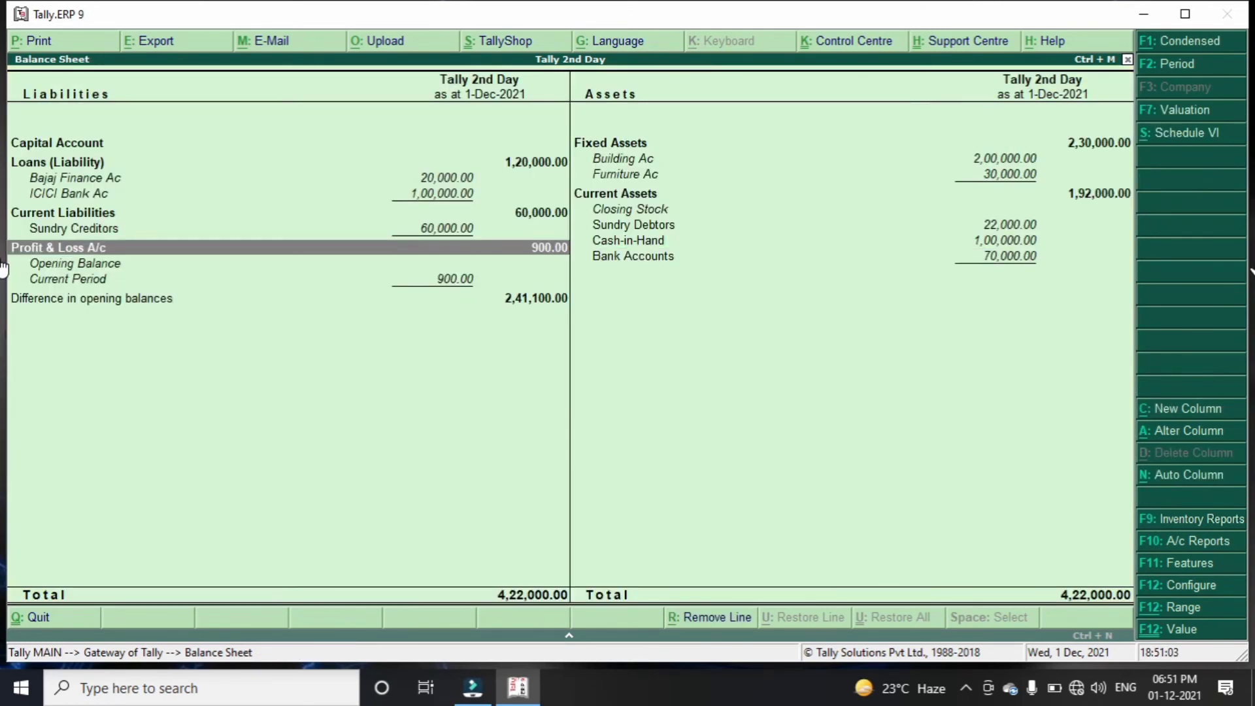
Check the liabilities down to Sundry Creditors (60,000.00) and bring up the Printing Balance Sheet screen
key("Up")
key("Up")
key("Up")
key("Up")
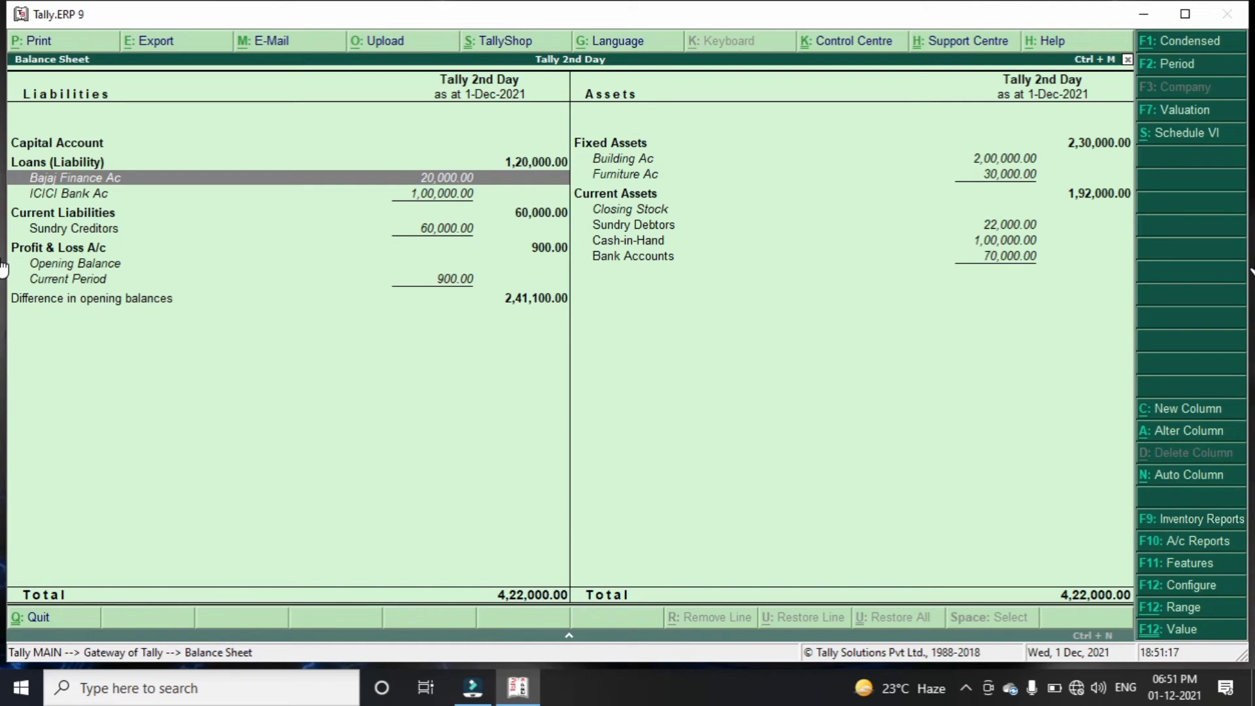
key("Down")
key("Down")
key("Down")
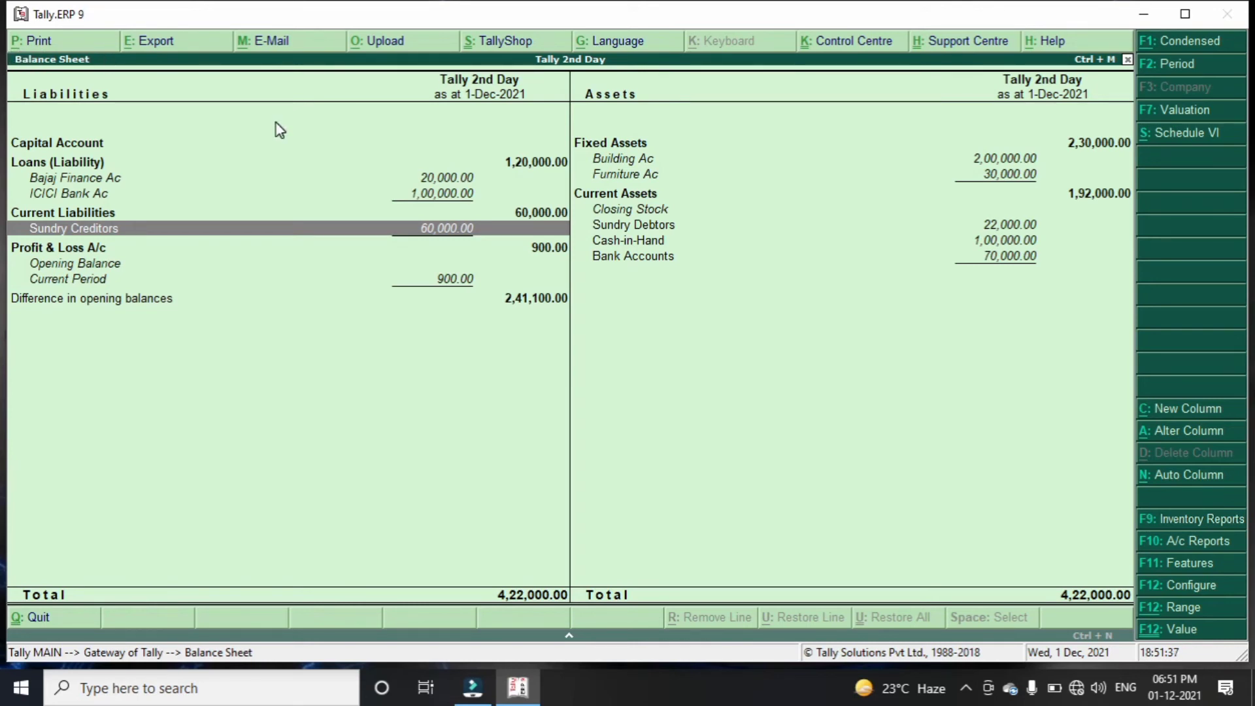
key("alt+p")
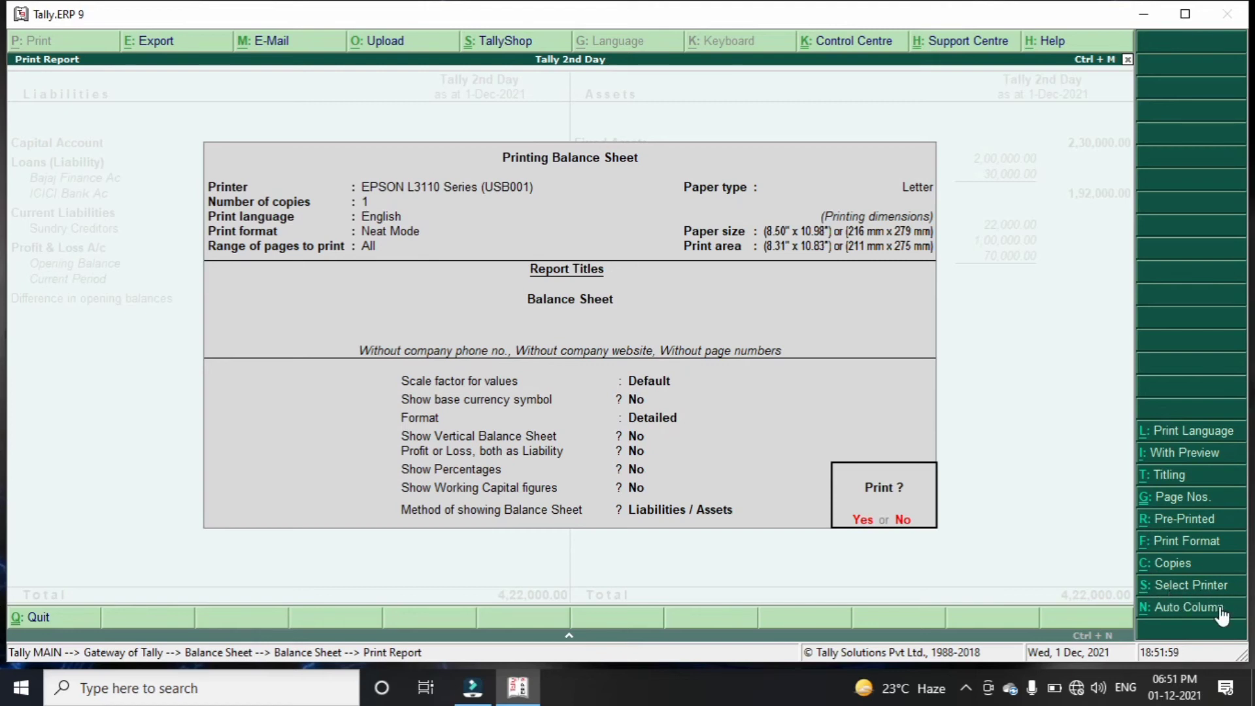
Choose Microsoft Print to PDF as the printer, keeping Portrait orientation and default advanced options
left_click(1159, 586)
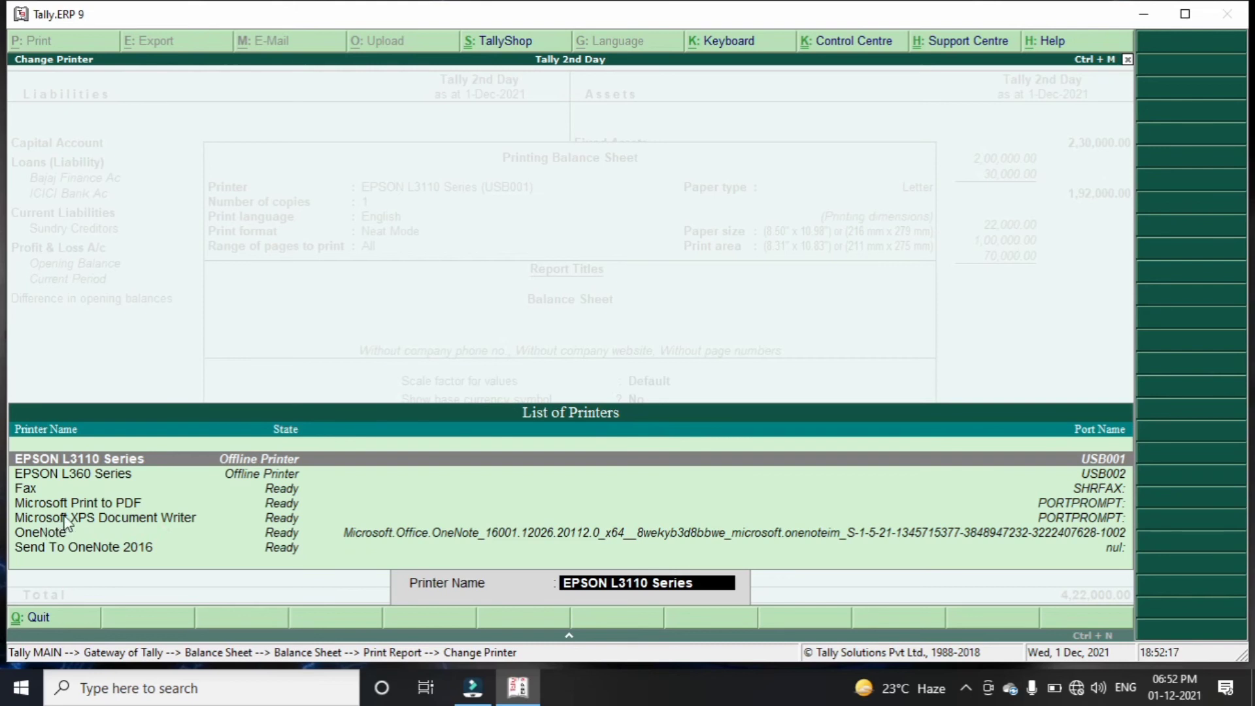
left_click(79, 504)
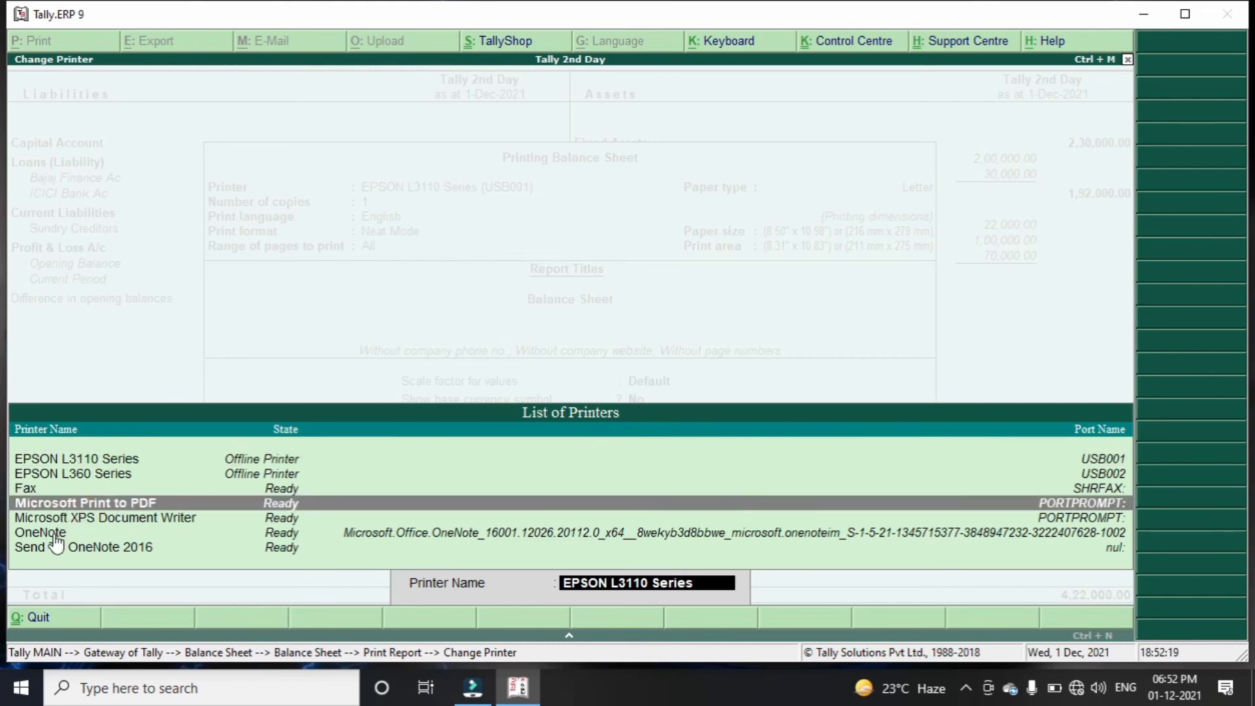
left_click(175, 517)
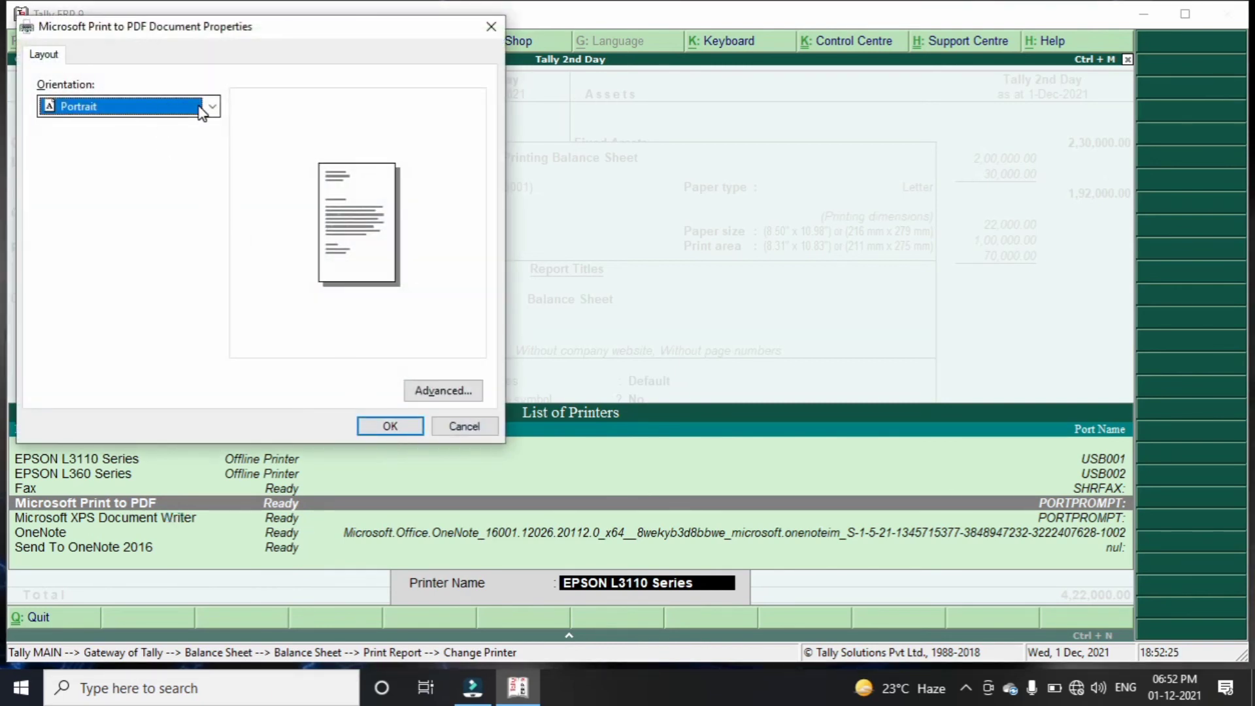
left_click(209, 107)
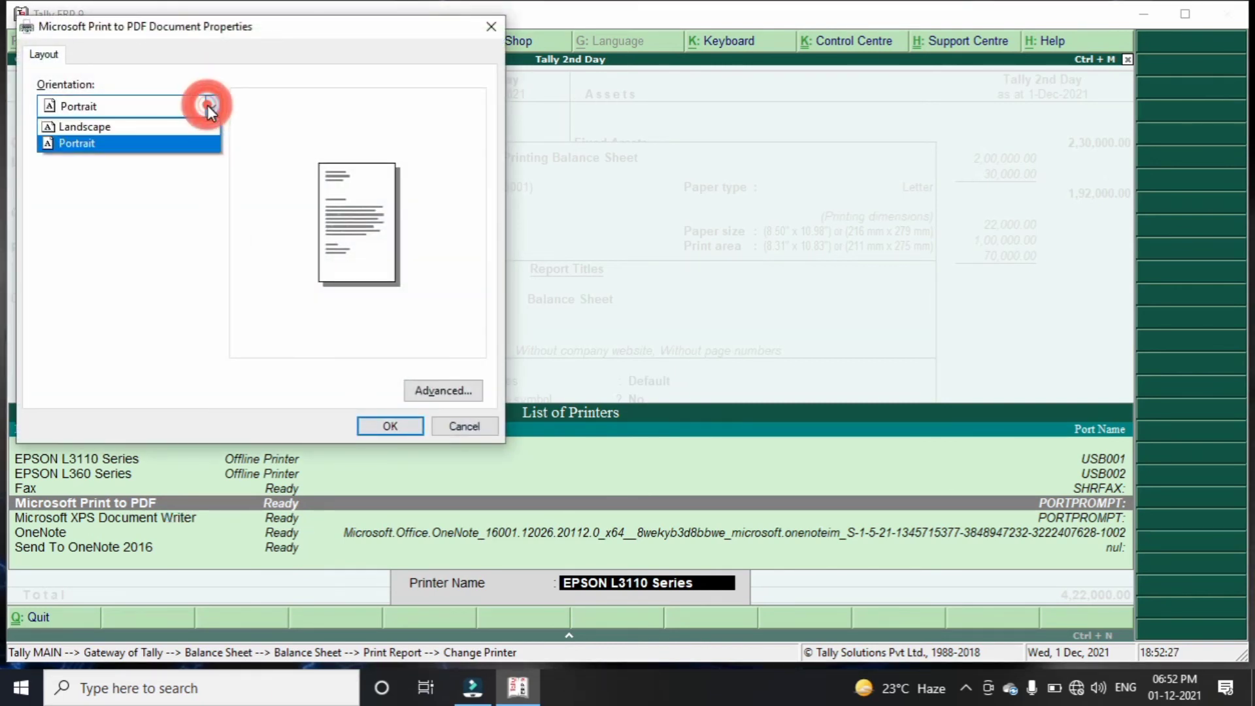
left_click(209, 107)
left_click(450, 391)
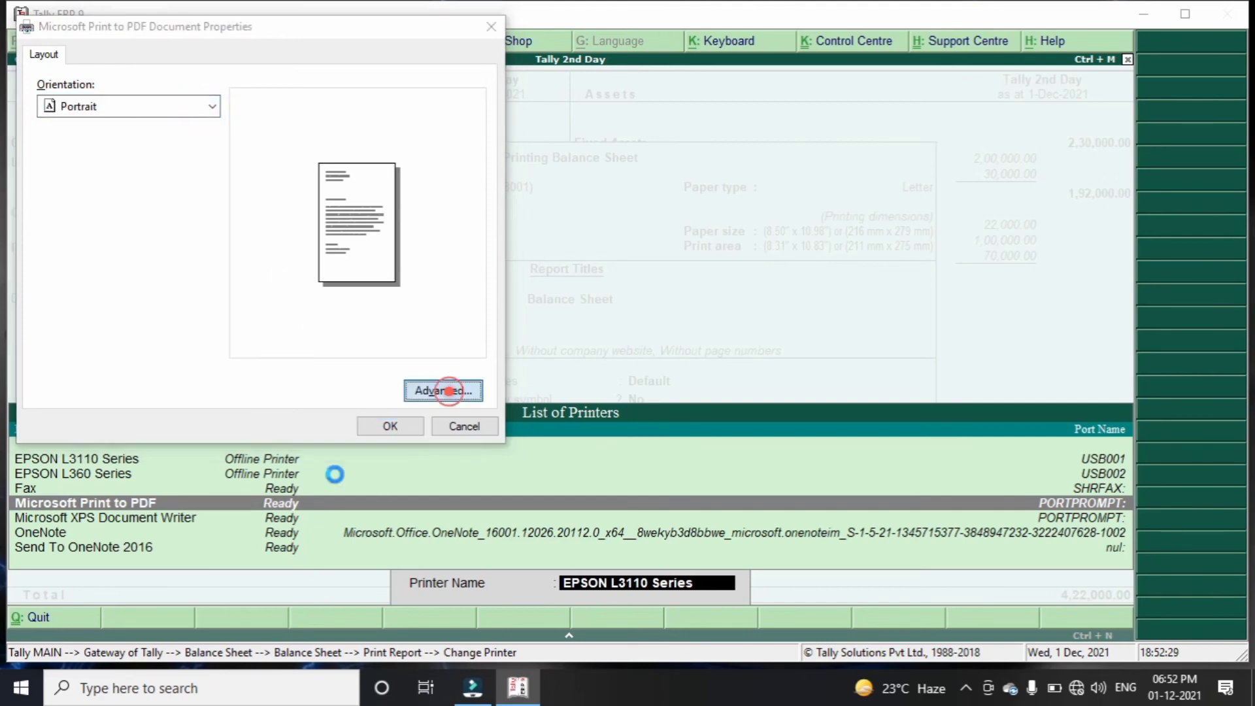
left_click(410, 477)
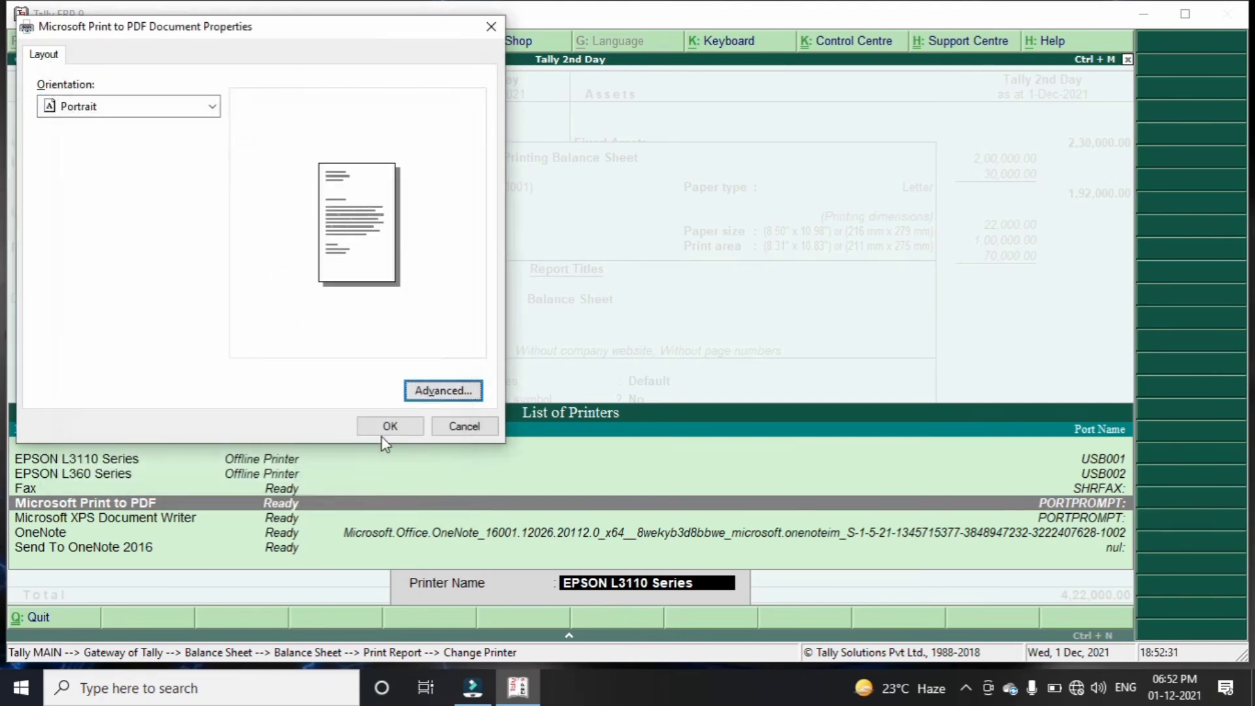
left_click(390, 428)
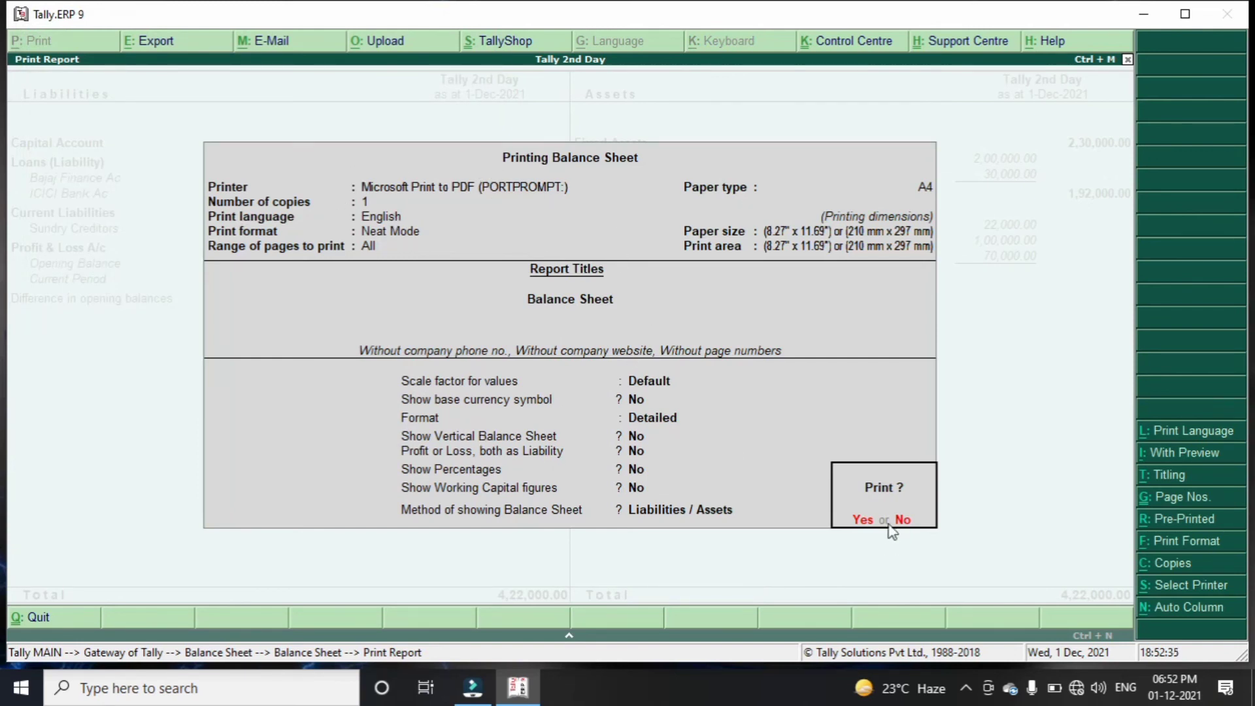
Print the Balance Sheet to a PDF named 'balance sheet' on the Desktop
left_click(864, 520)
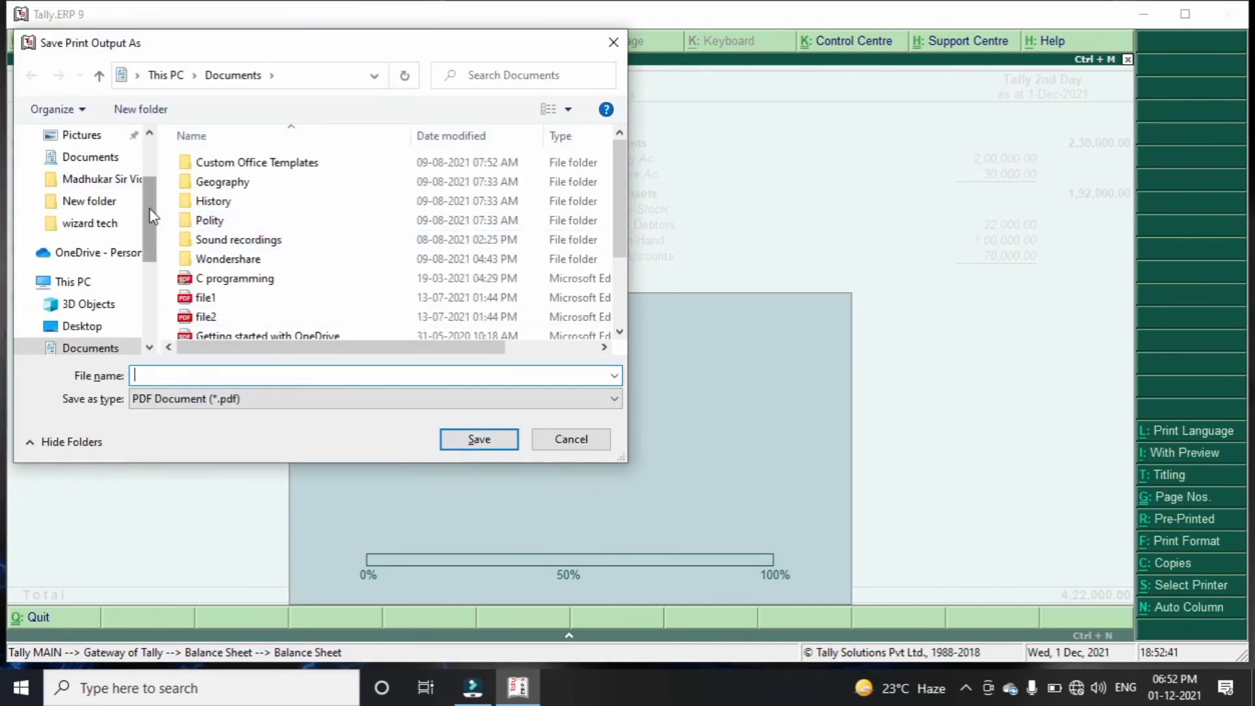
scroll(105, 192, "up", 3)
left_click(76, 180)
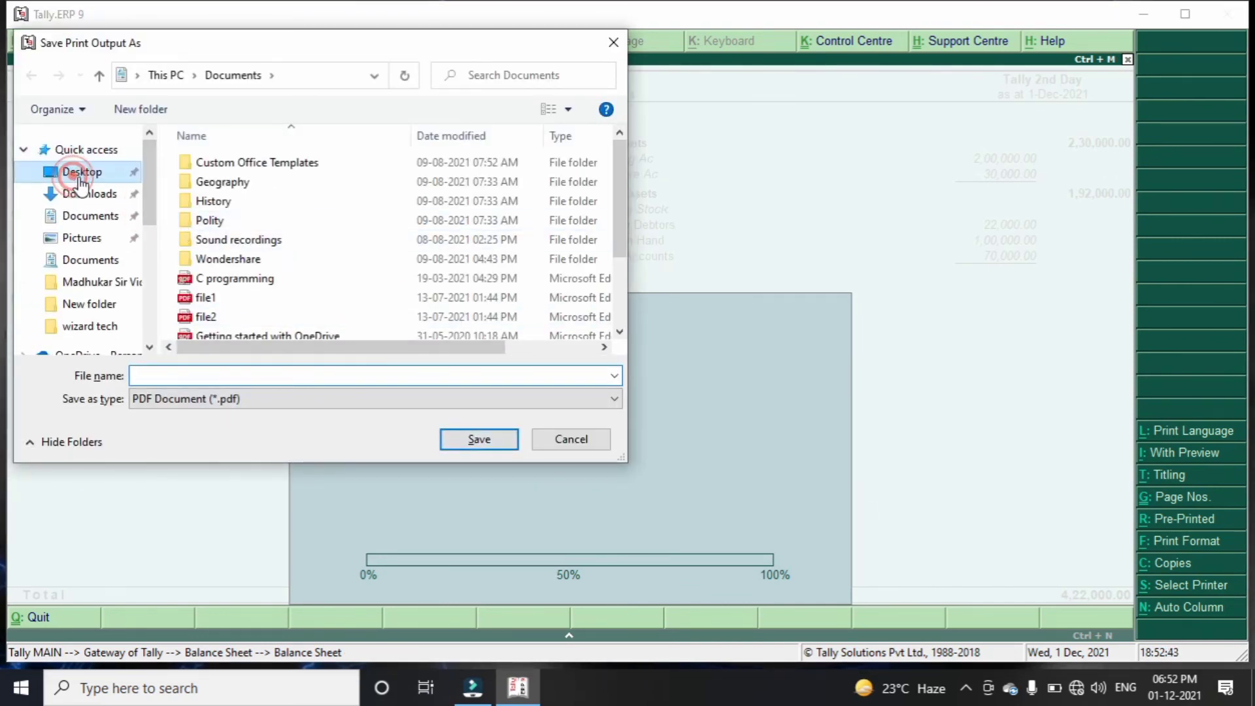
left_click(223, 378)
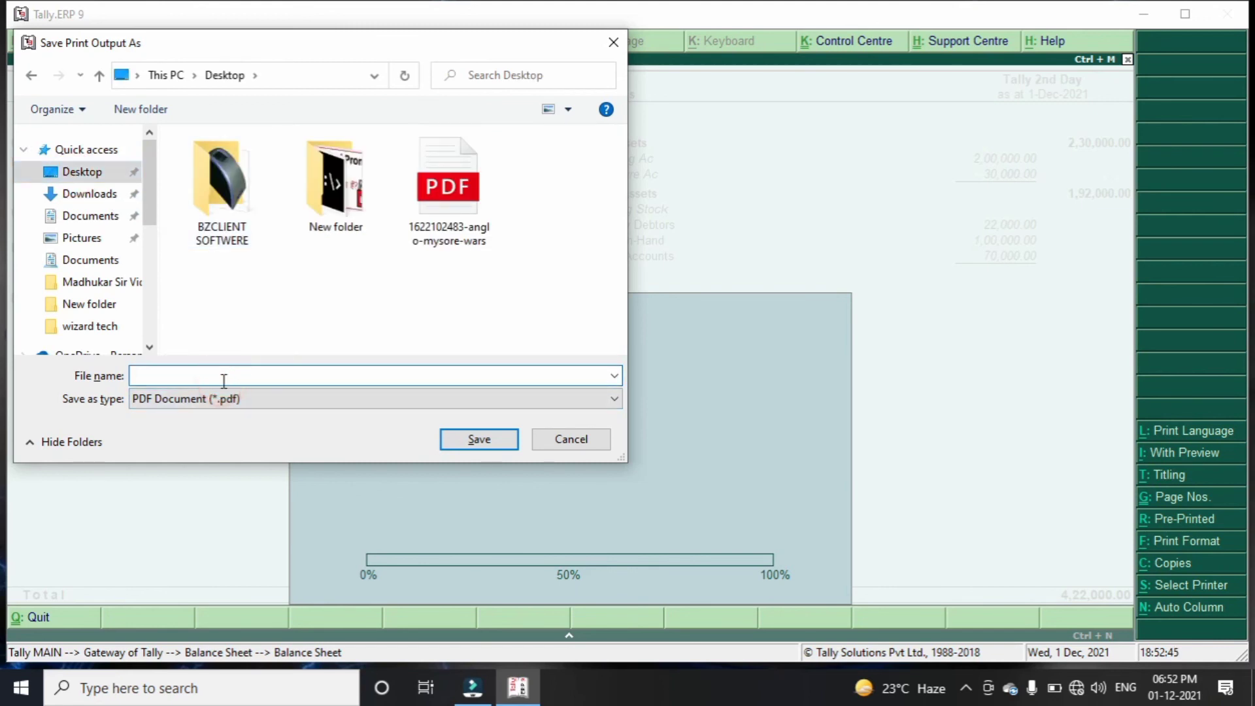
type("balance sheet")
key("Return")
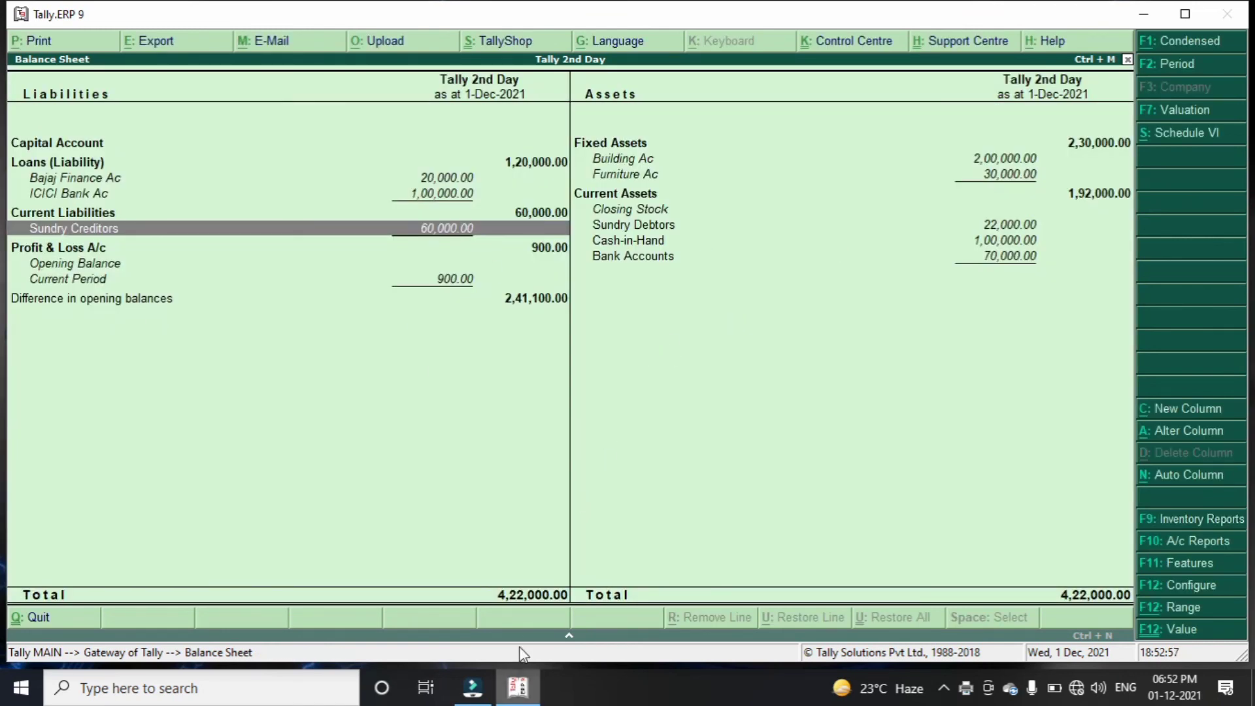
Minimise Tally and open the desktop's balance sheet PDF with Google Chrome
left_click(517, 687)
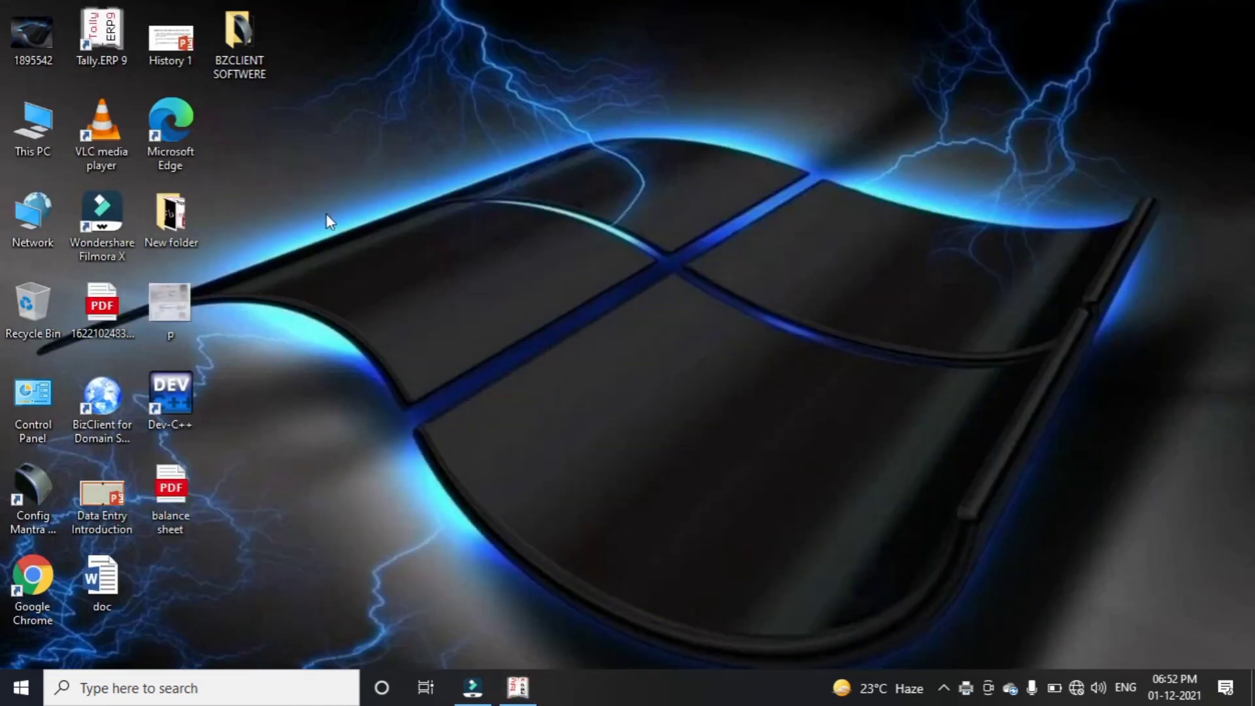
left_click(158, 490)
right_click(157, 487)
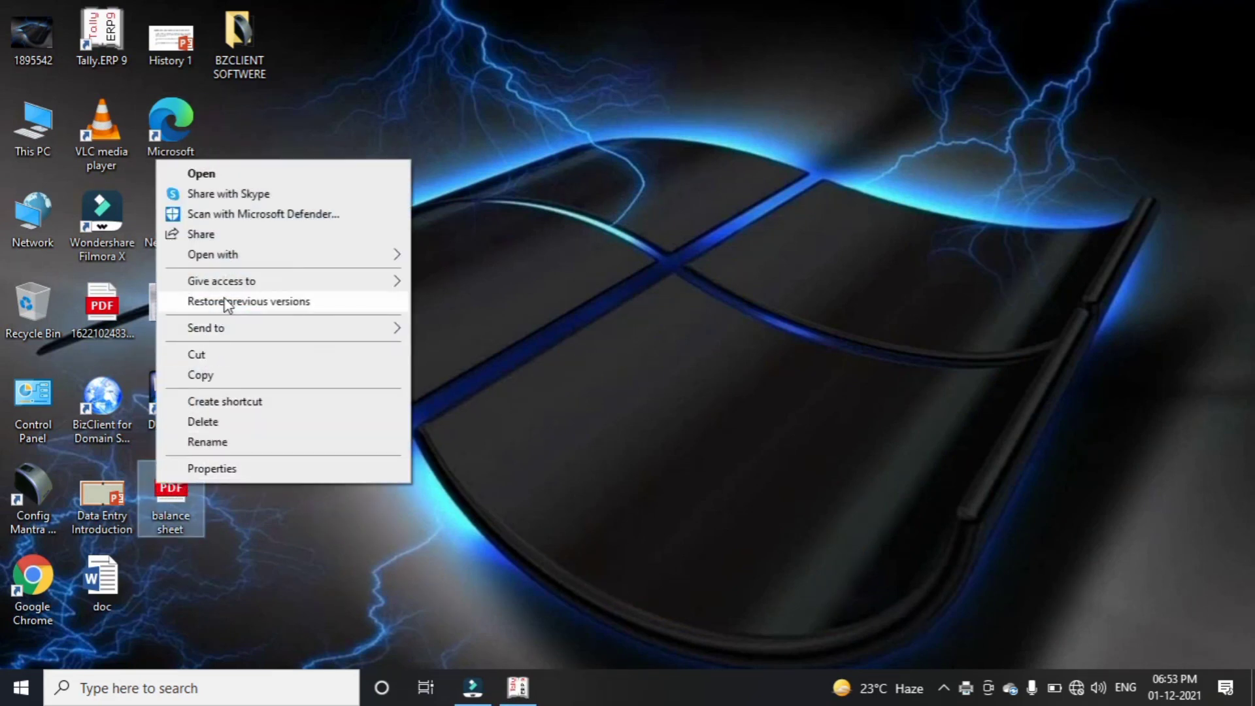
mouse_move(300, 253)
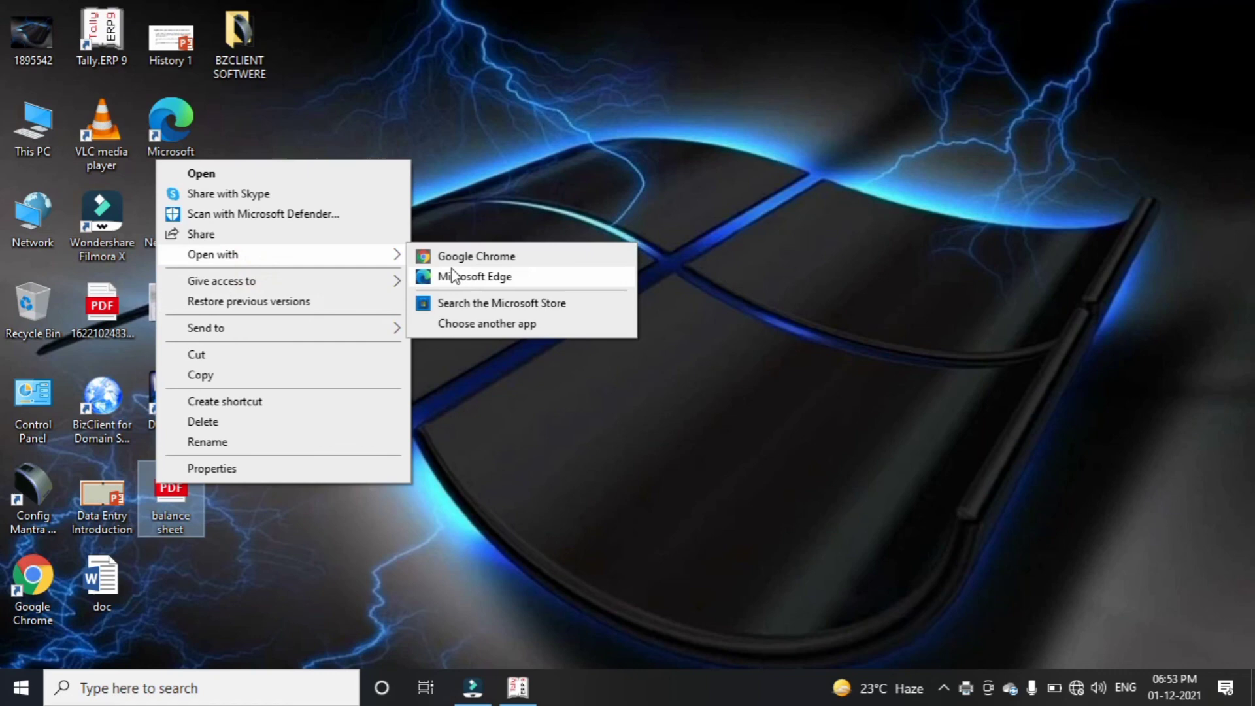
left_click(503, 255)
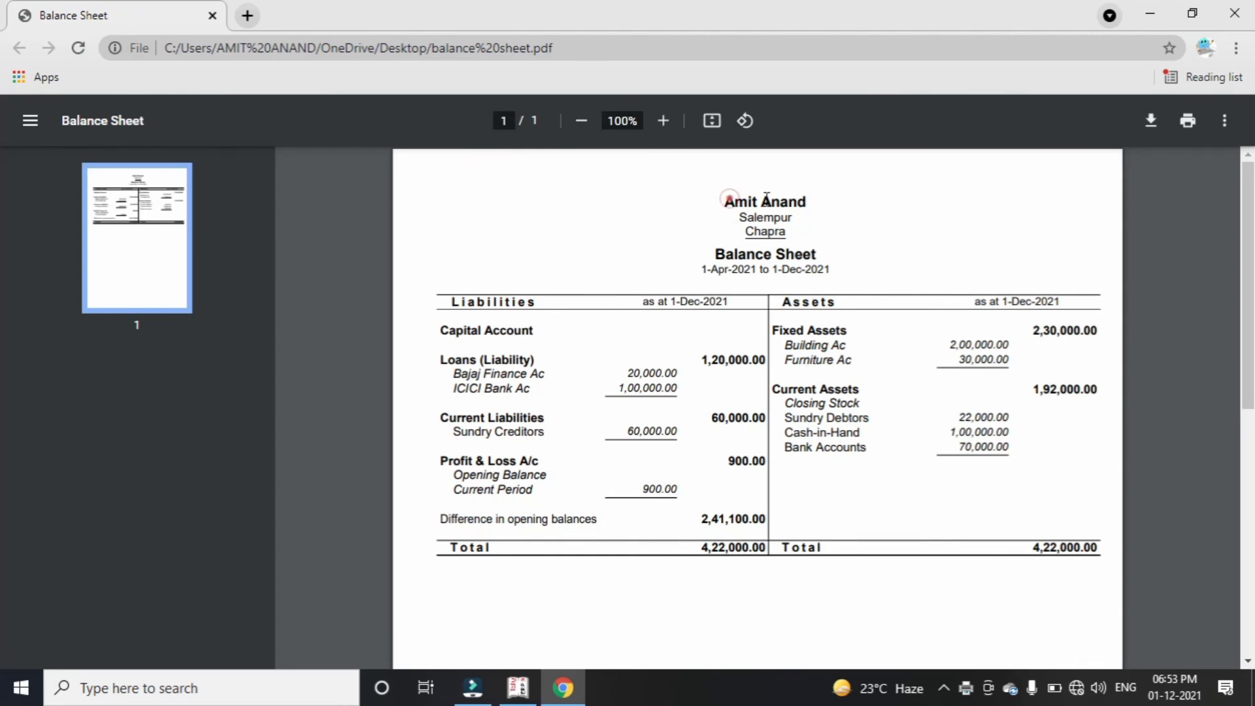
Inspect the PDF's company heading, Balance Sheet title and date range, then close Chrome
left_click_drag(723, 200, 807, 202)
double_click(759, 217)
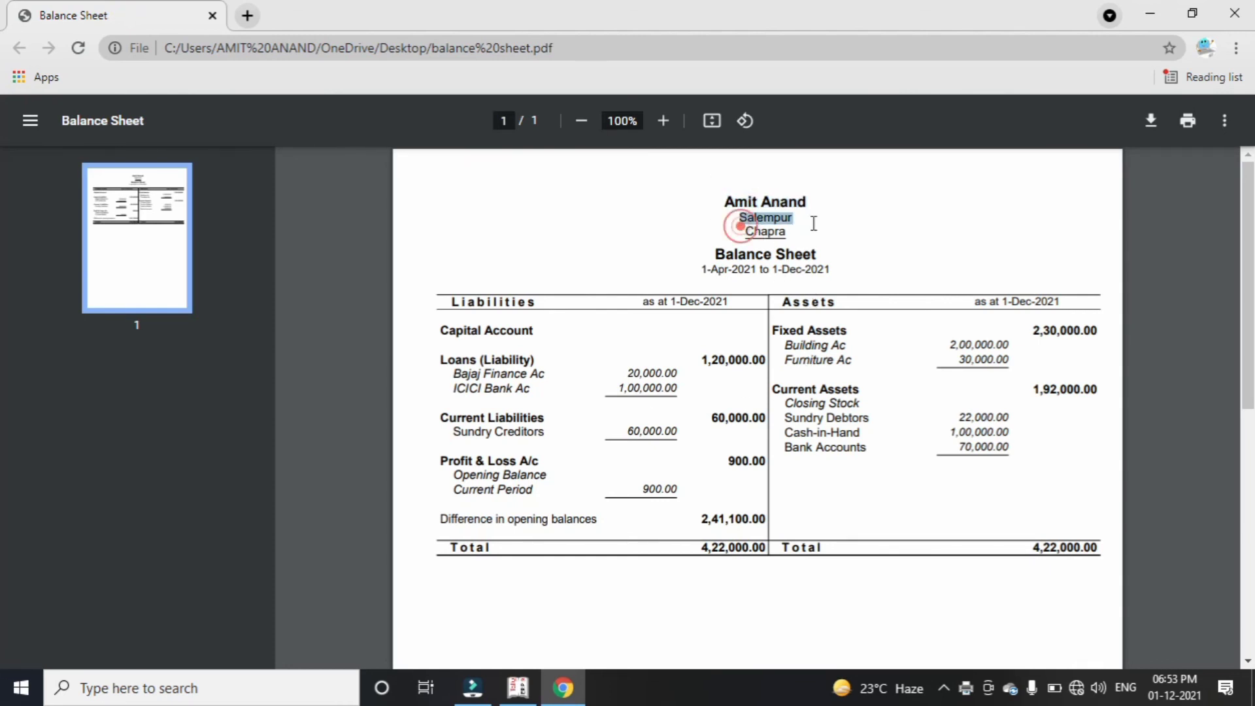
left_click(711, 258)
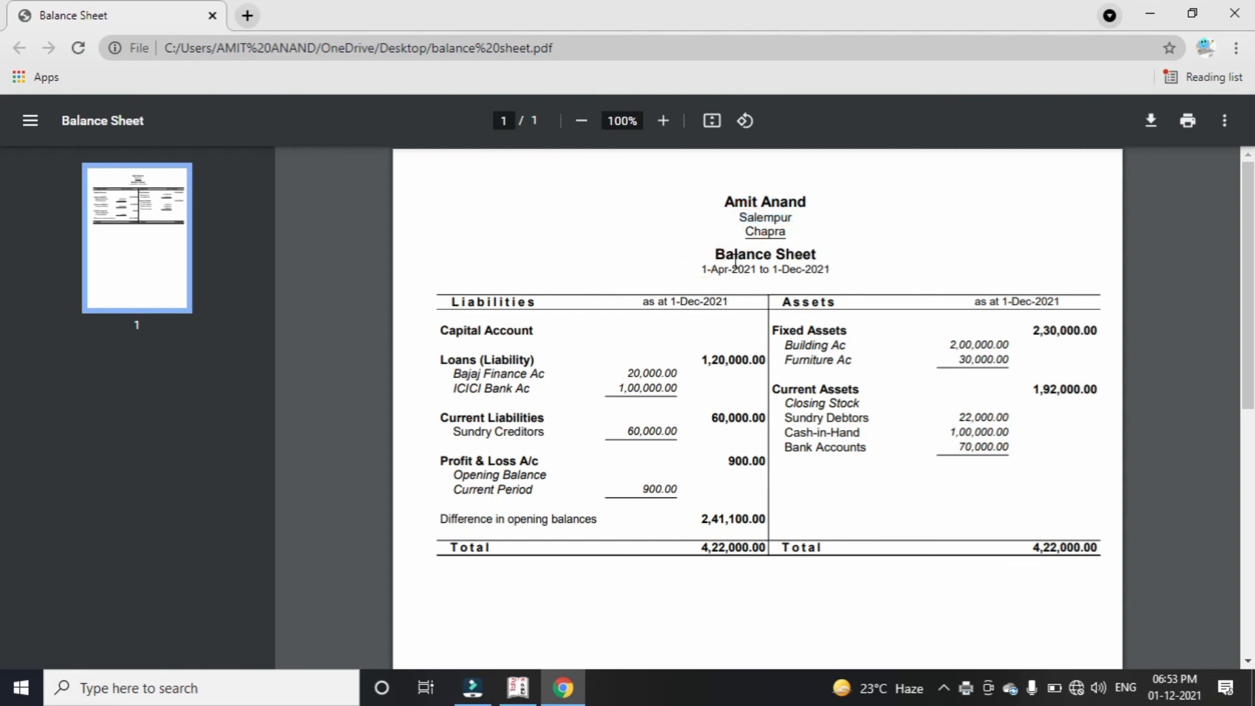
triple_click(714, 252)
left_click(766, 288)
left_click_drag(703, 274, 841, 275)
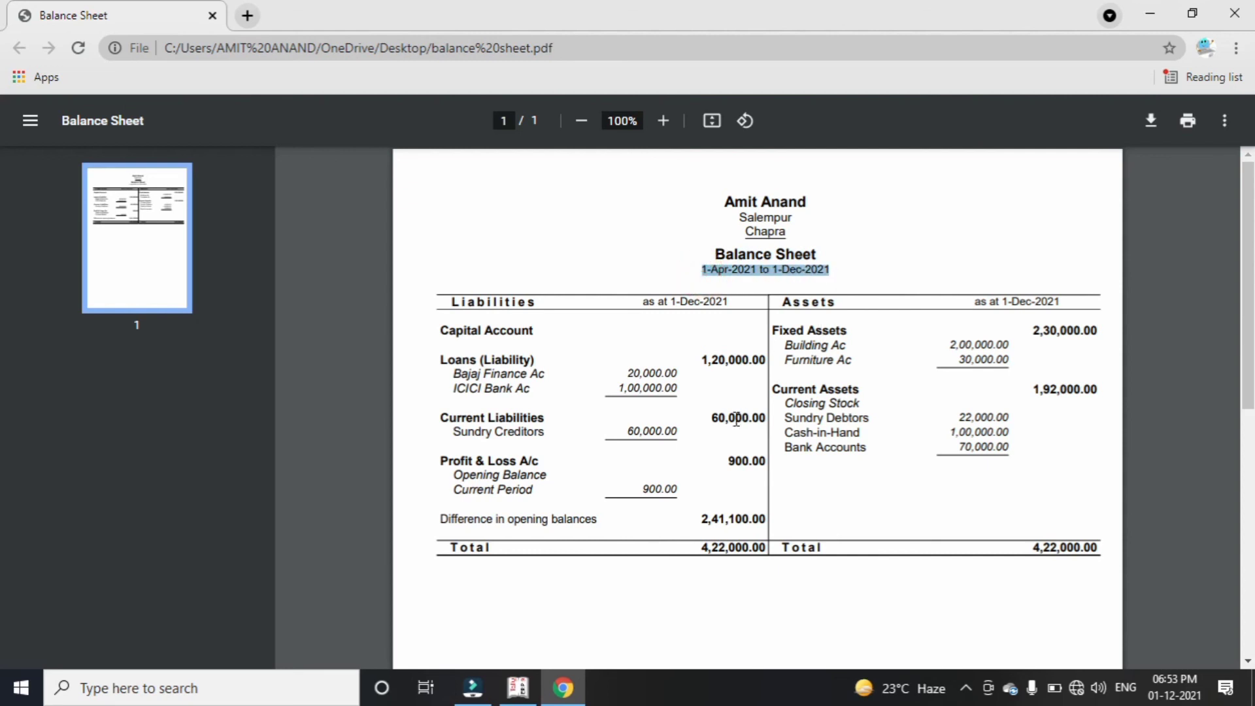
left_click(739, 350)
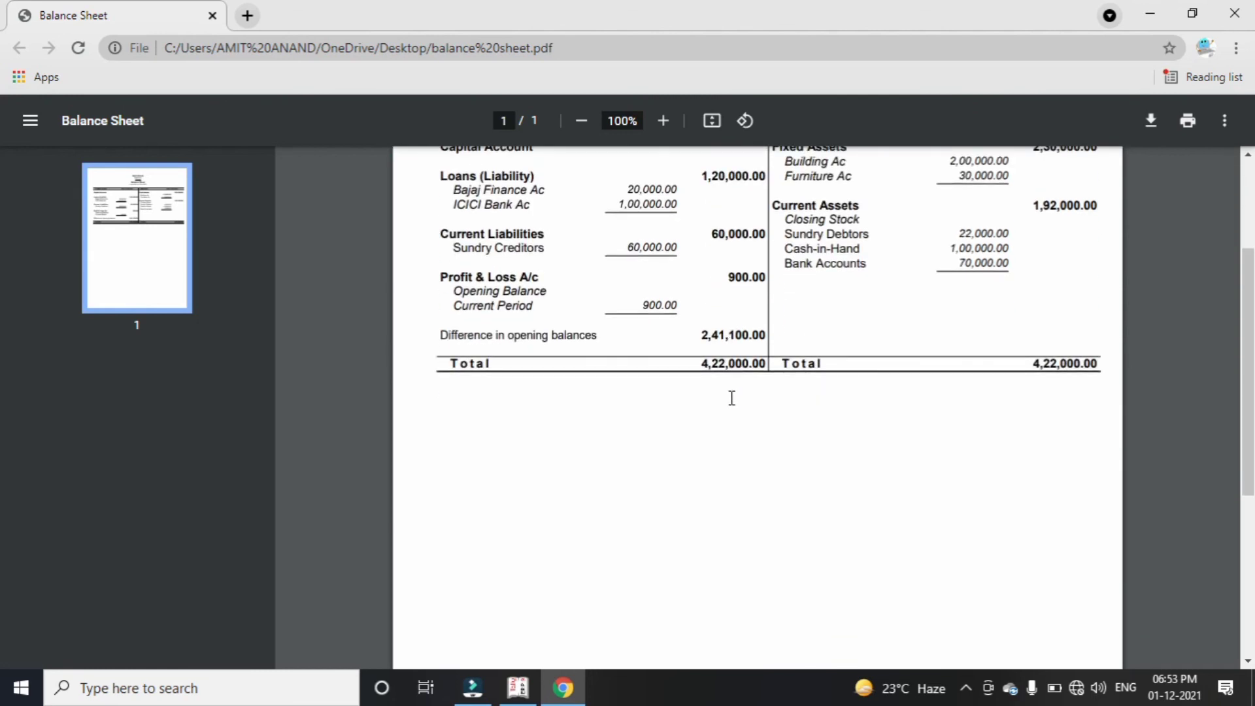
scroll(732, 398, "down", 4)
scroll(732, 398, "up", 7)
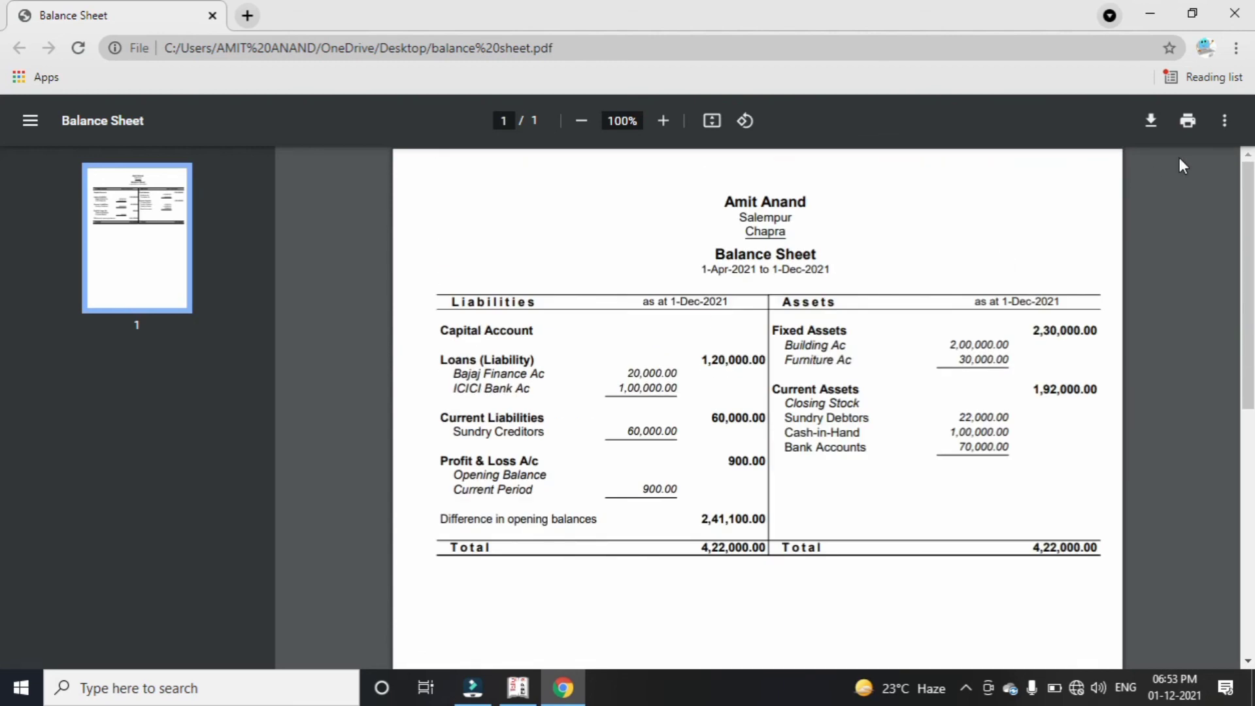
left_click(1249, 18)
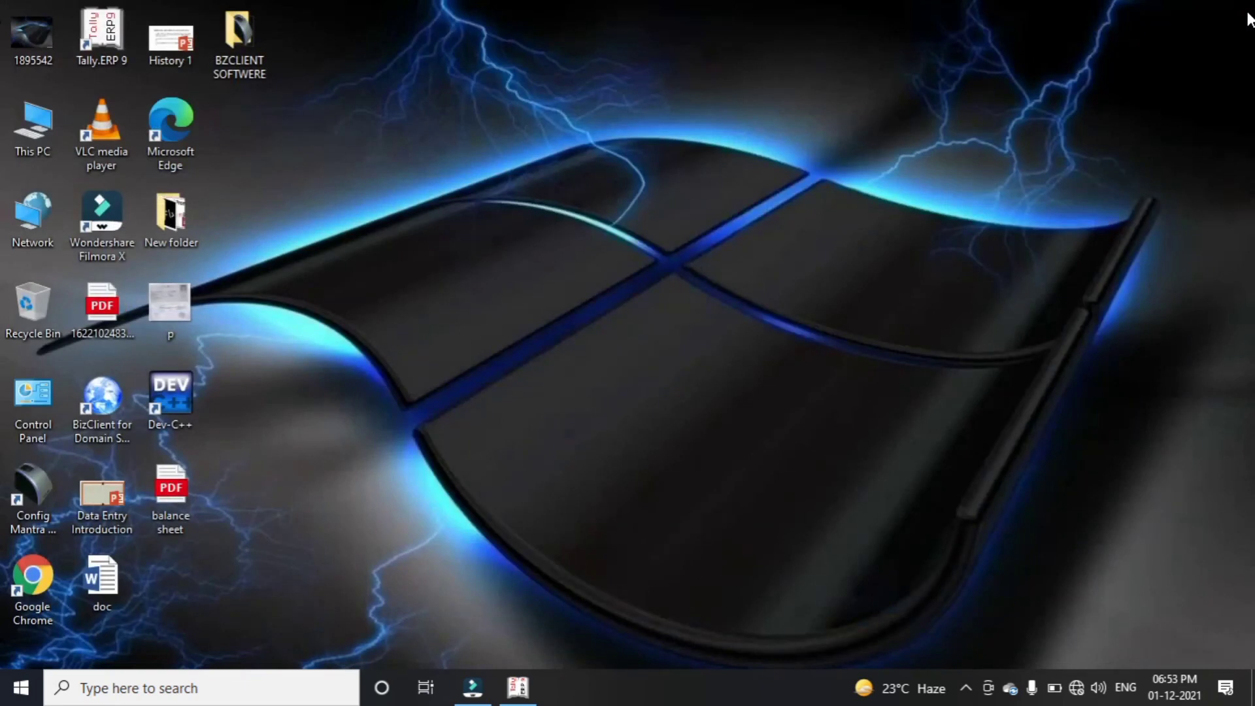